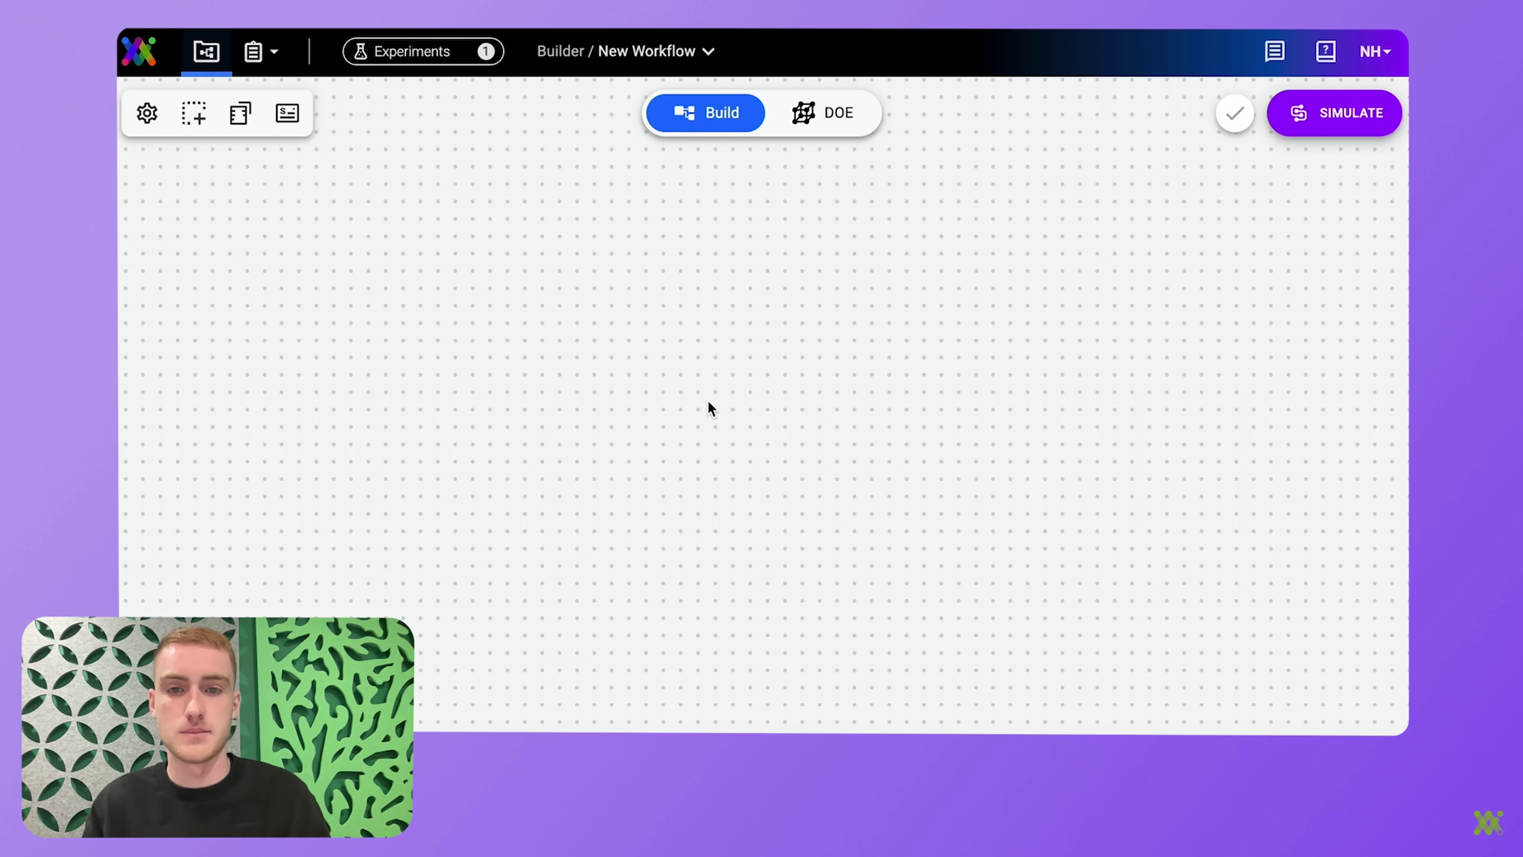
Rename the workflow to 'Design of Experiments (DOE) for Media Optimization'.
click(636, 51)
text(D)
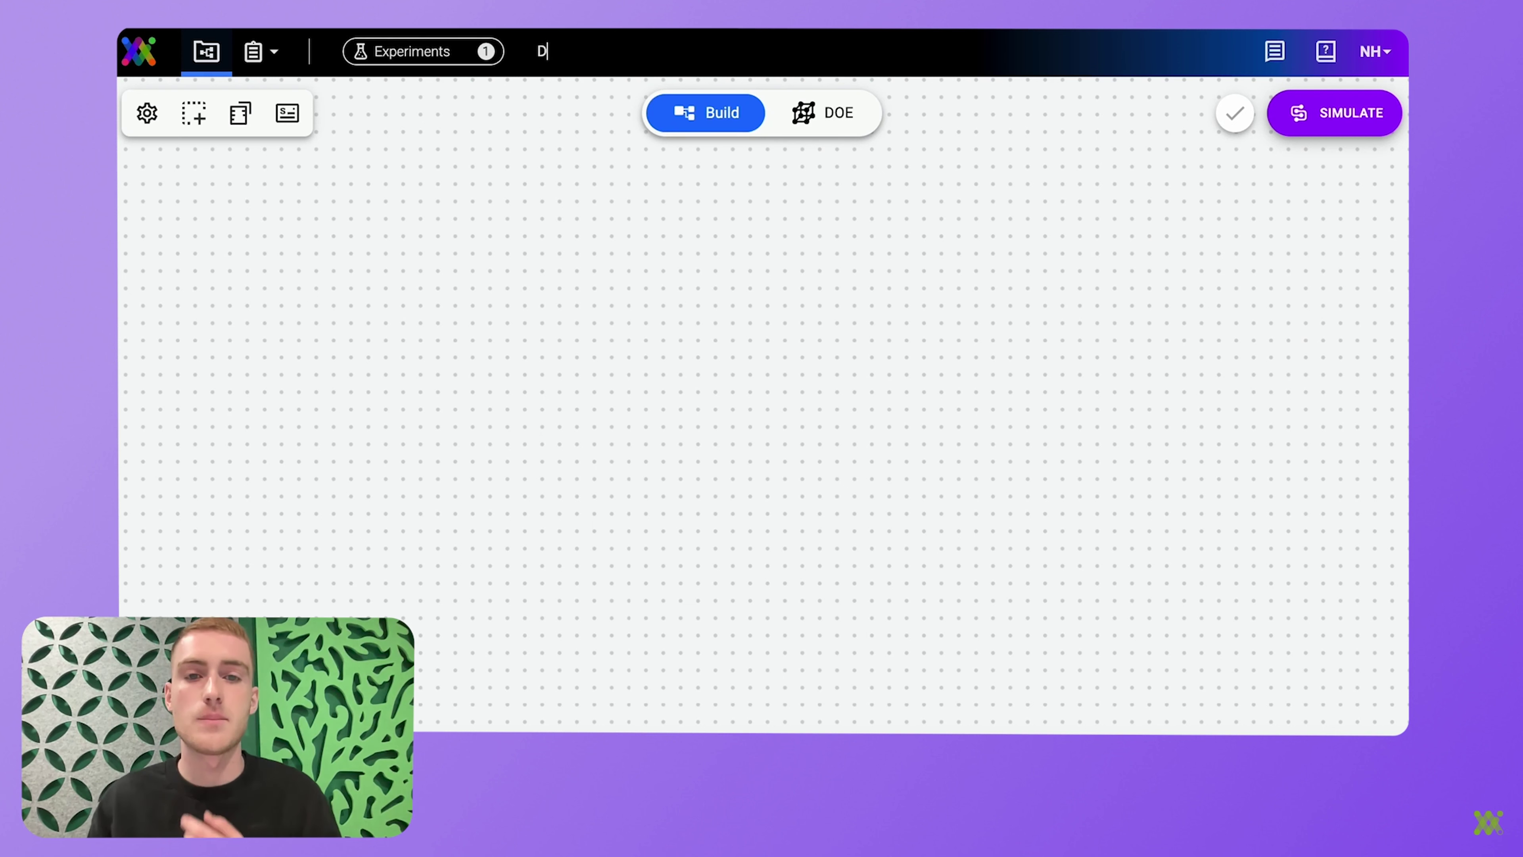
text(esign of Experiments (DO)
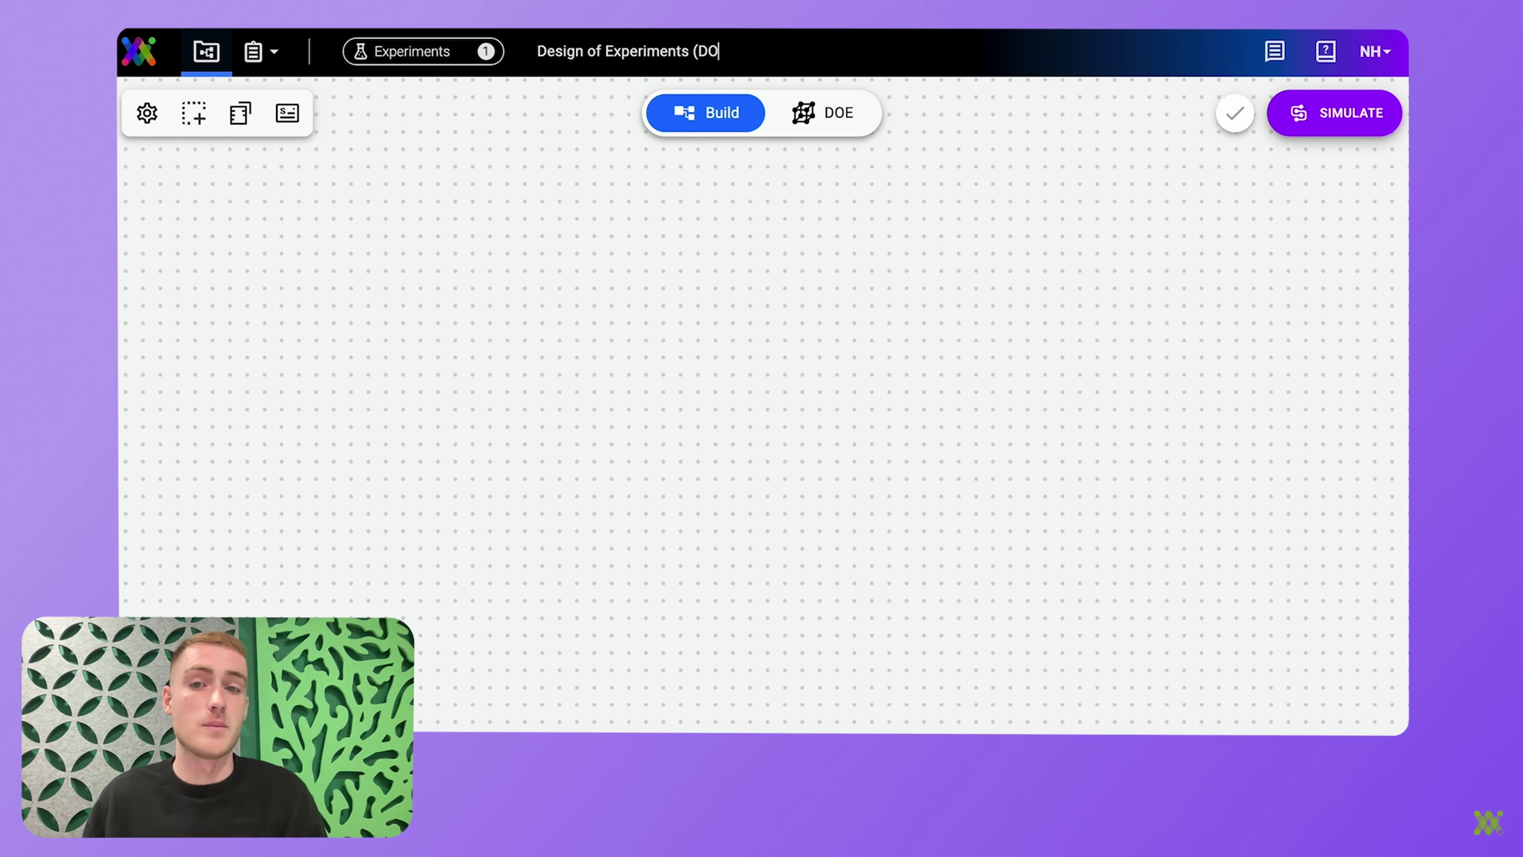
text(E) for Media O)
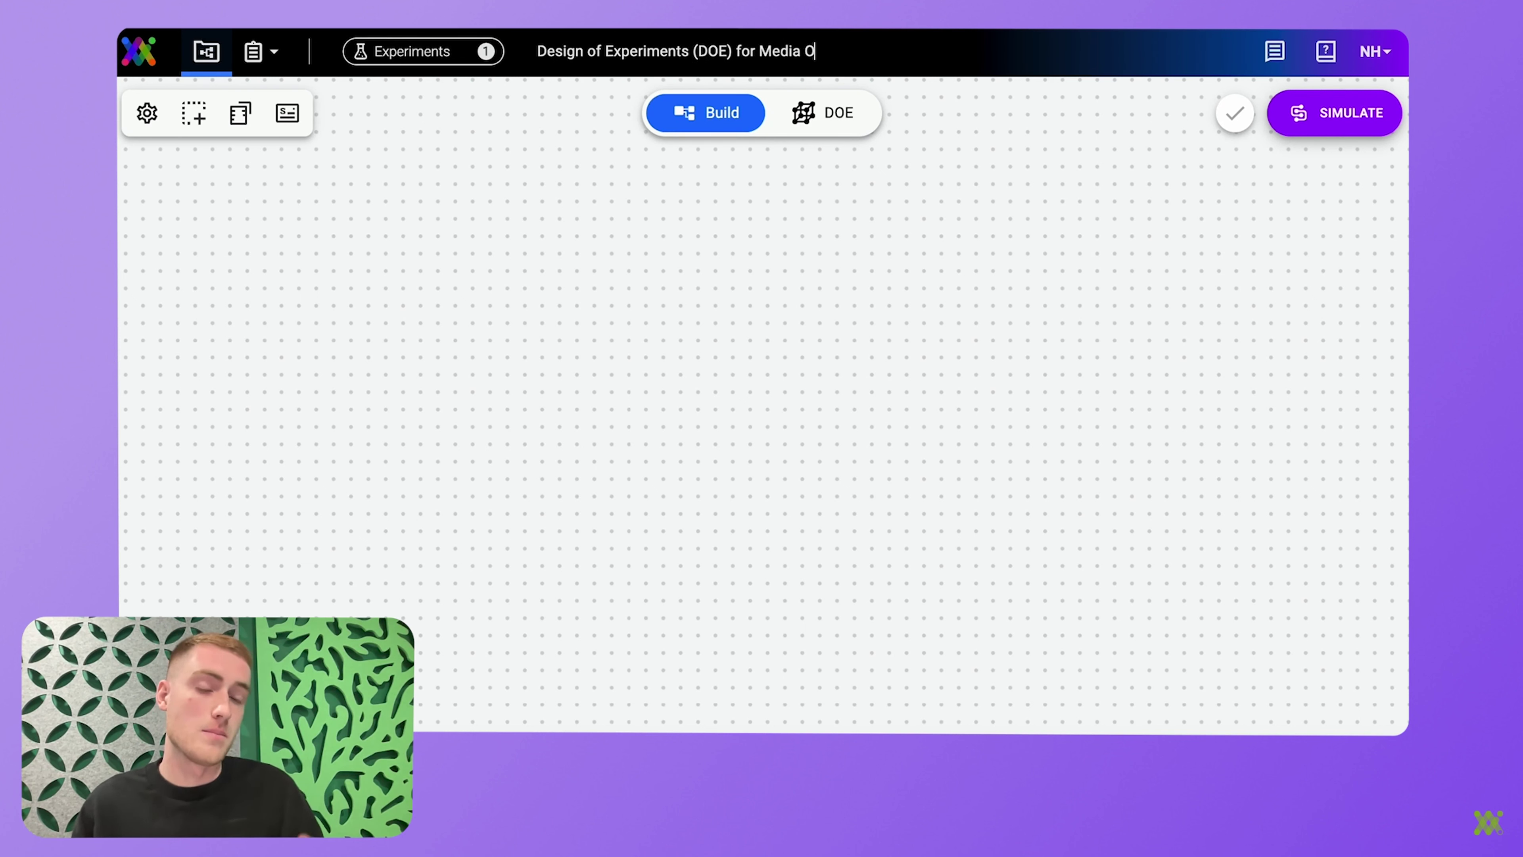
text(ptimization)
click(453, 286)
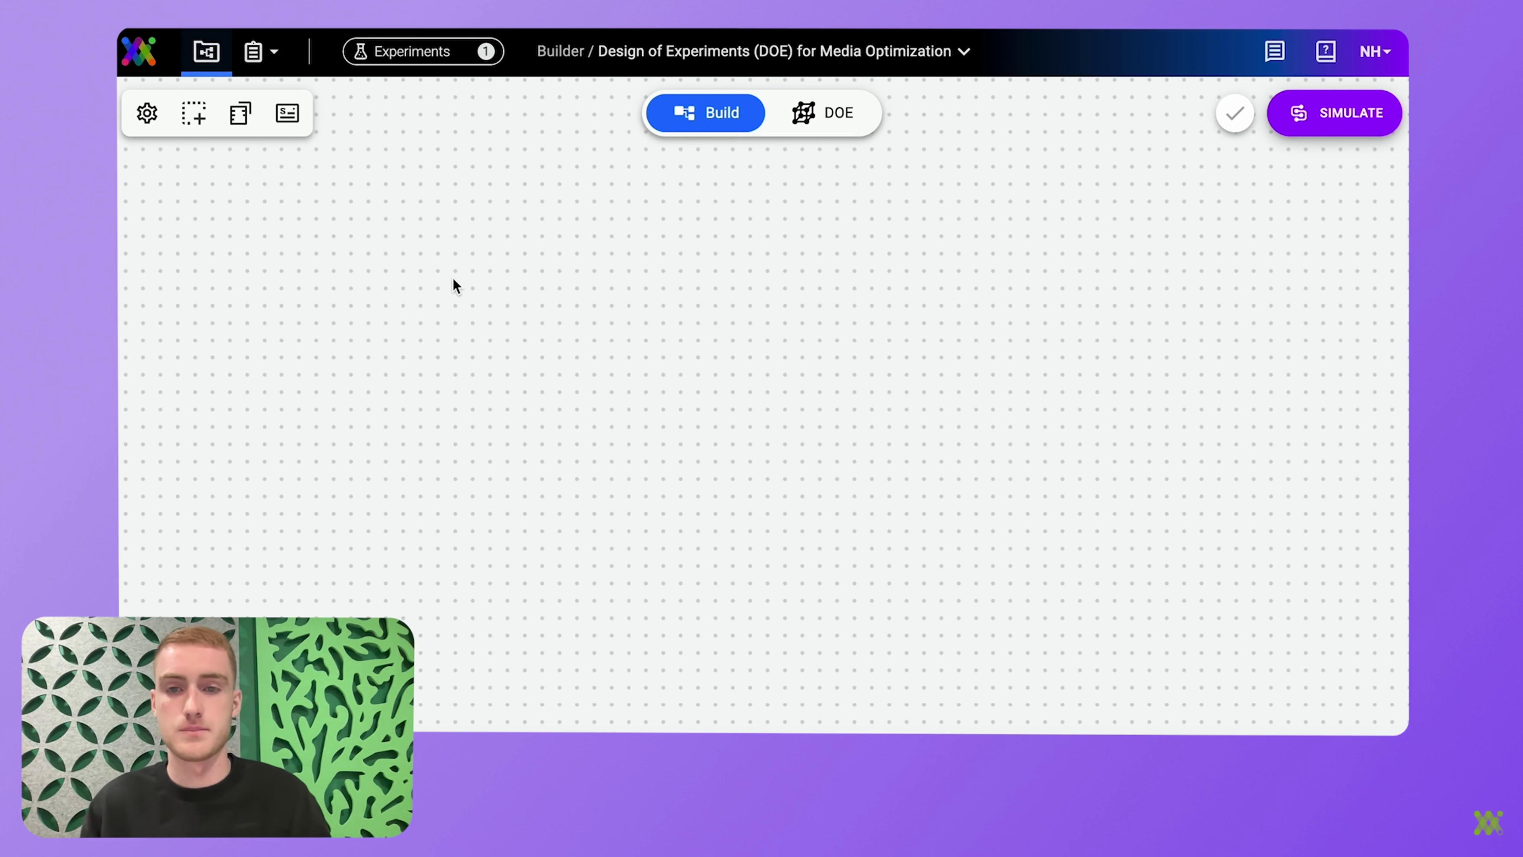
Add an Autogenerate Stock Liquids element to the canvas and move it into place.
click(240, 114)
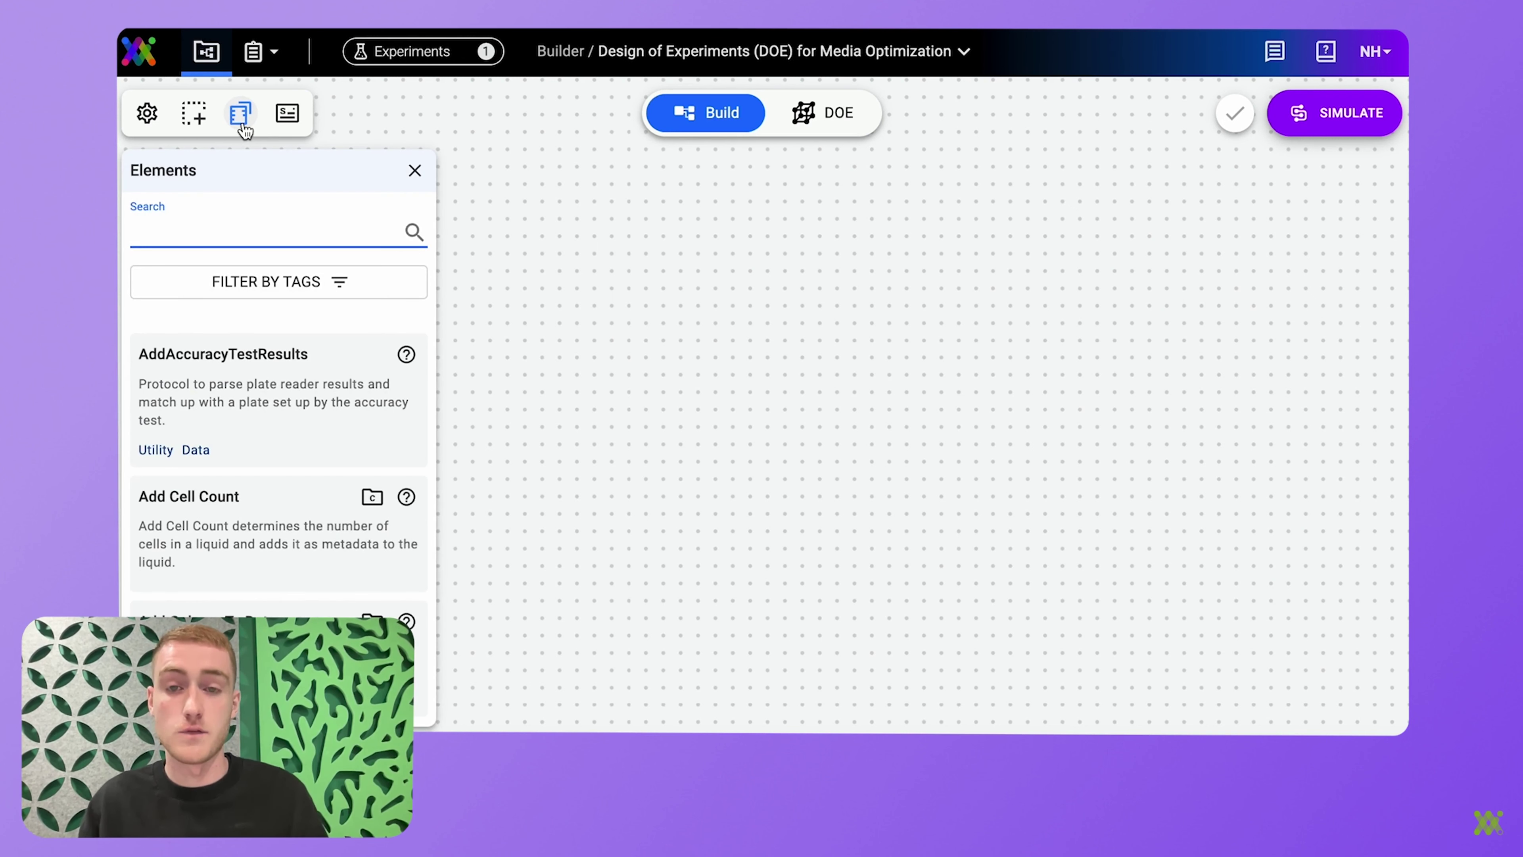
text(autogenerate s)
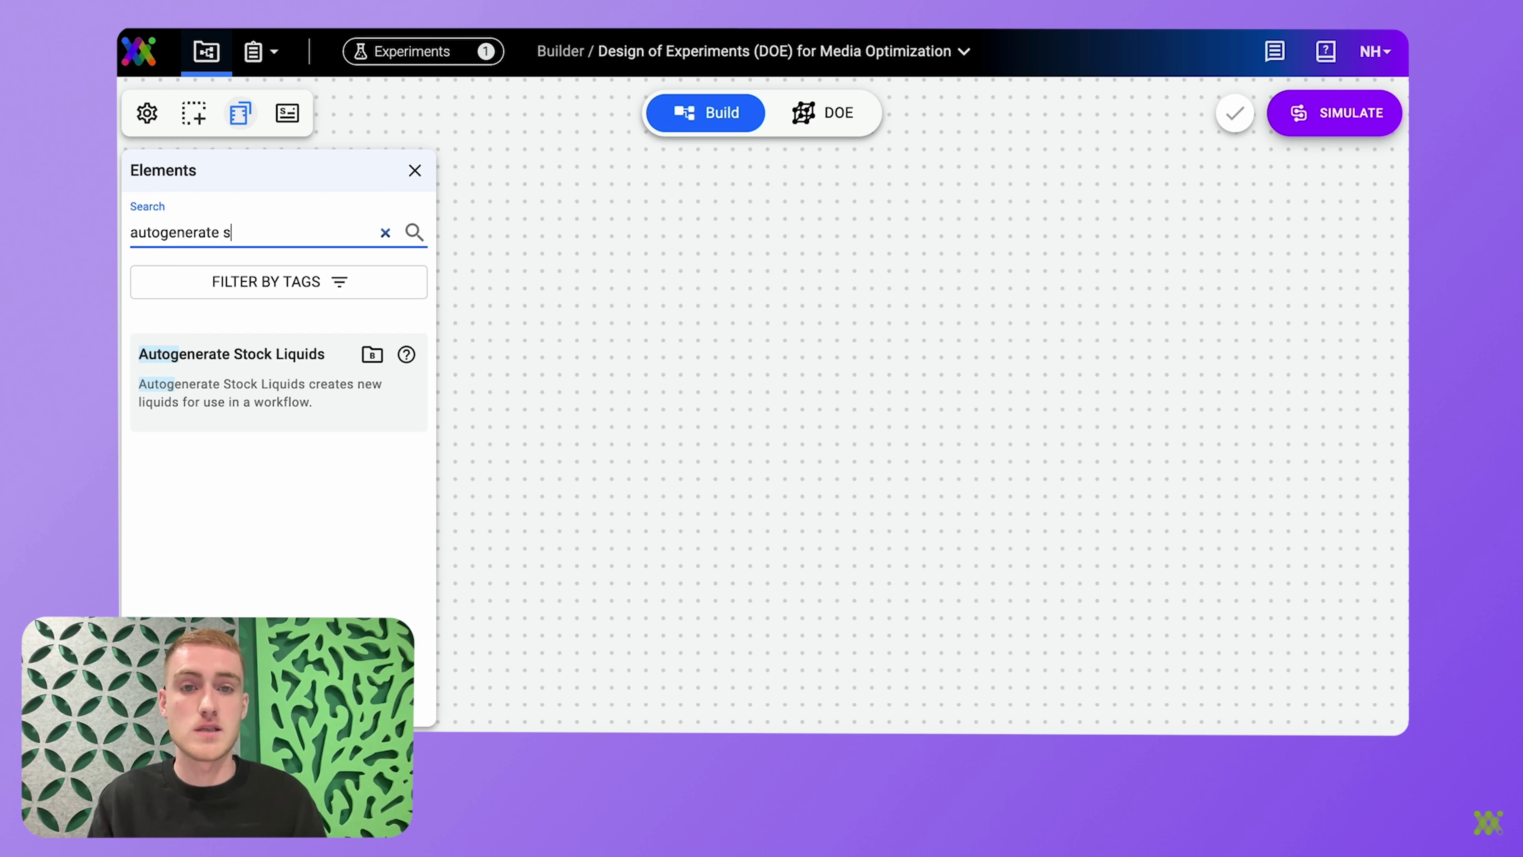
text(tock liquids)
click(225, 382)
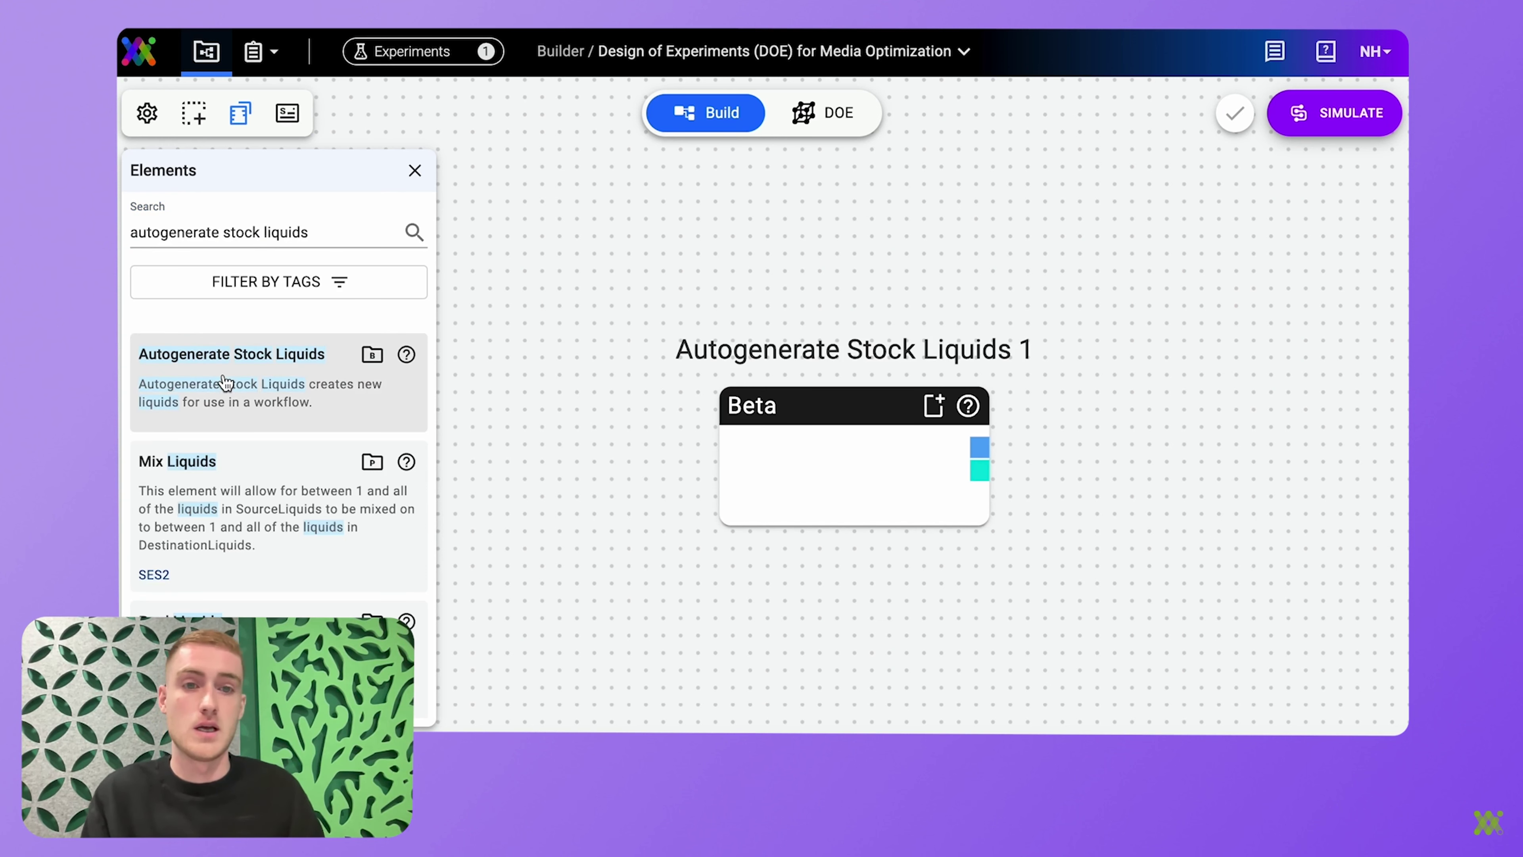
click(415, 170)
drag(849, 448, 525, 390)
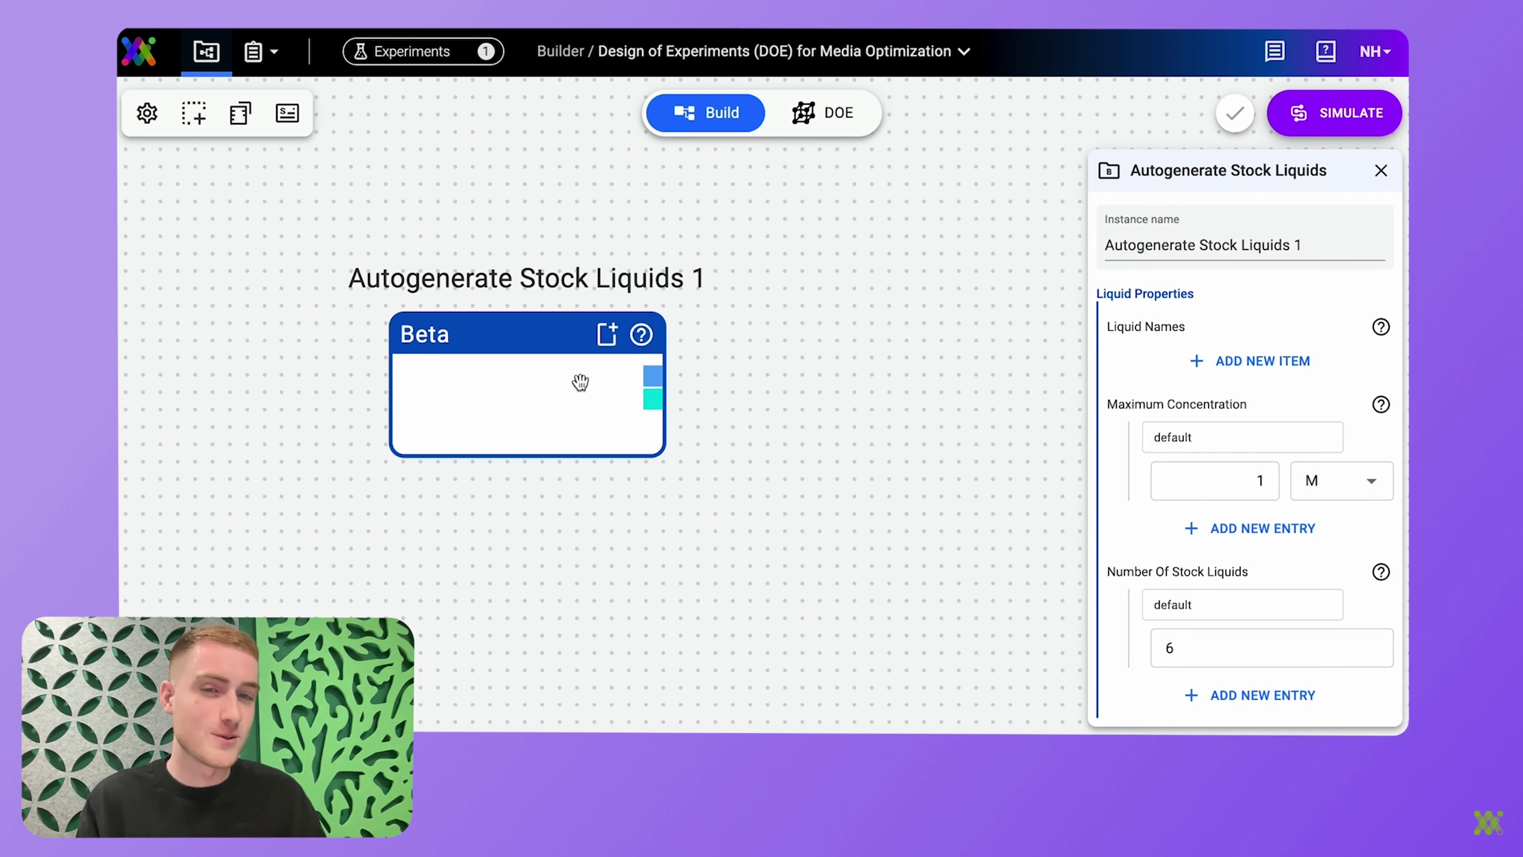
Add liquid names L-glutamine, RPMI-1640 powder, Fetal bovine serum and Sterile water.
click(1303, 363)
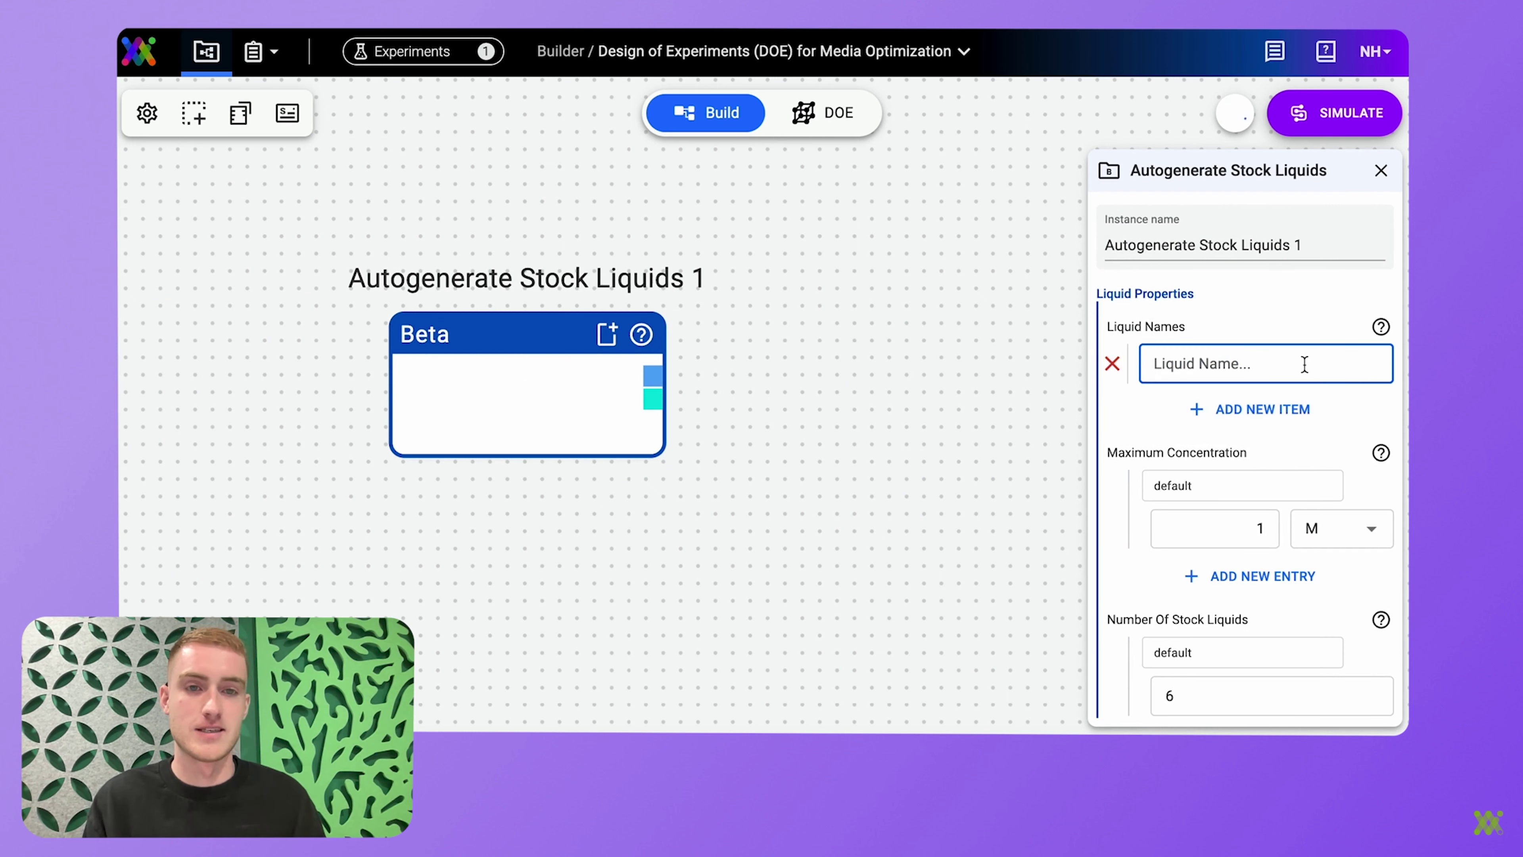
text(L-glutamine)
click(1255, 411)
text(RPMI-1)
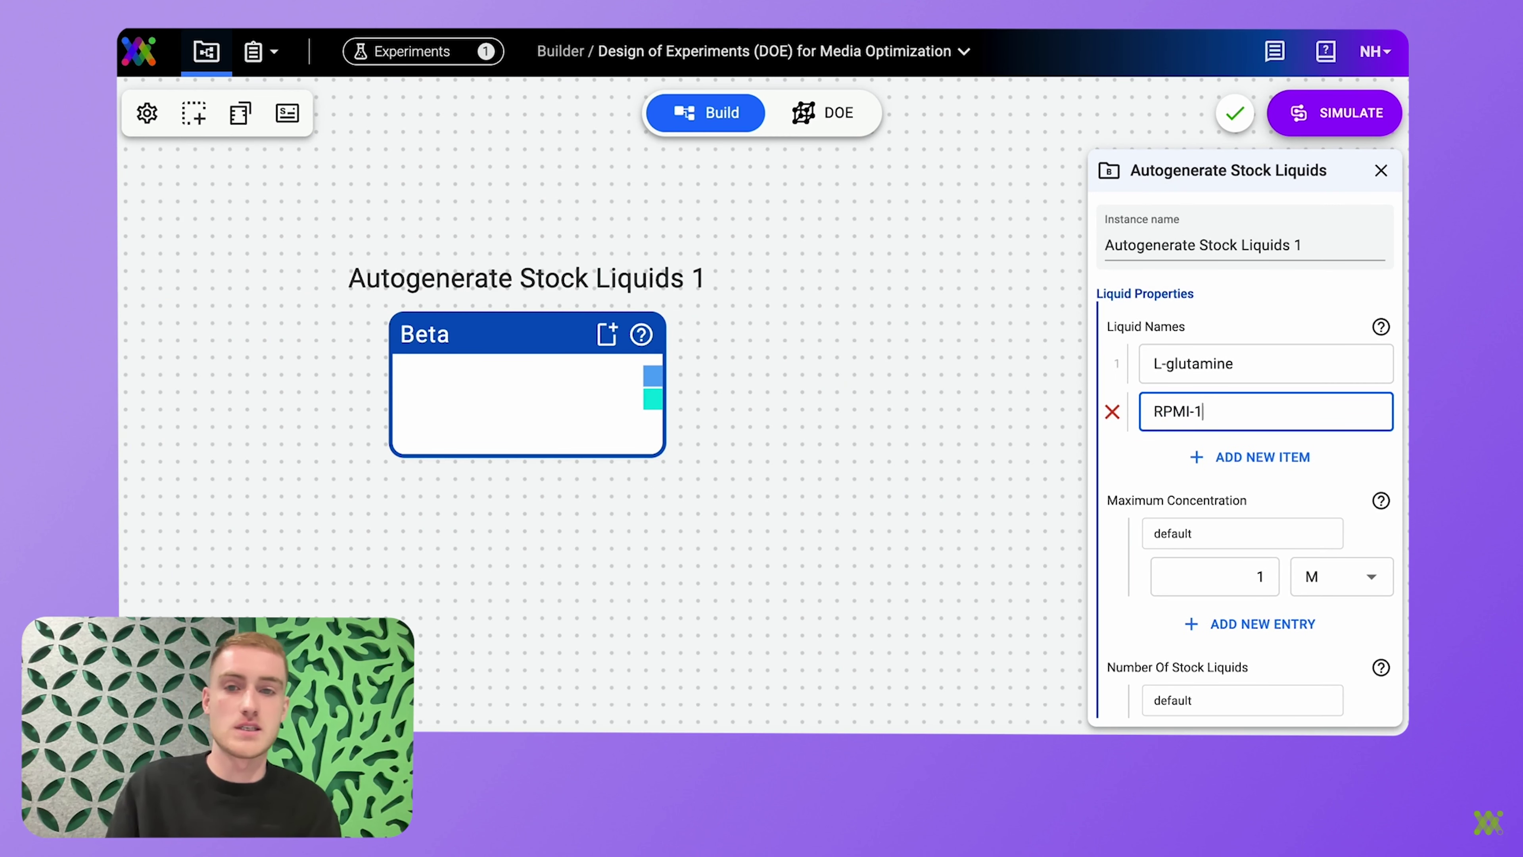
text(640 powder)
click(1261, 456)
text(Fetal bovin)
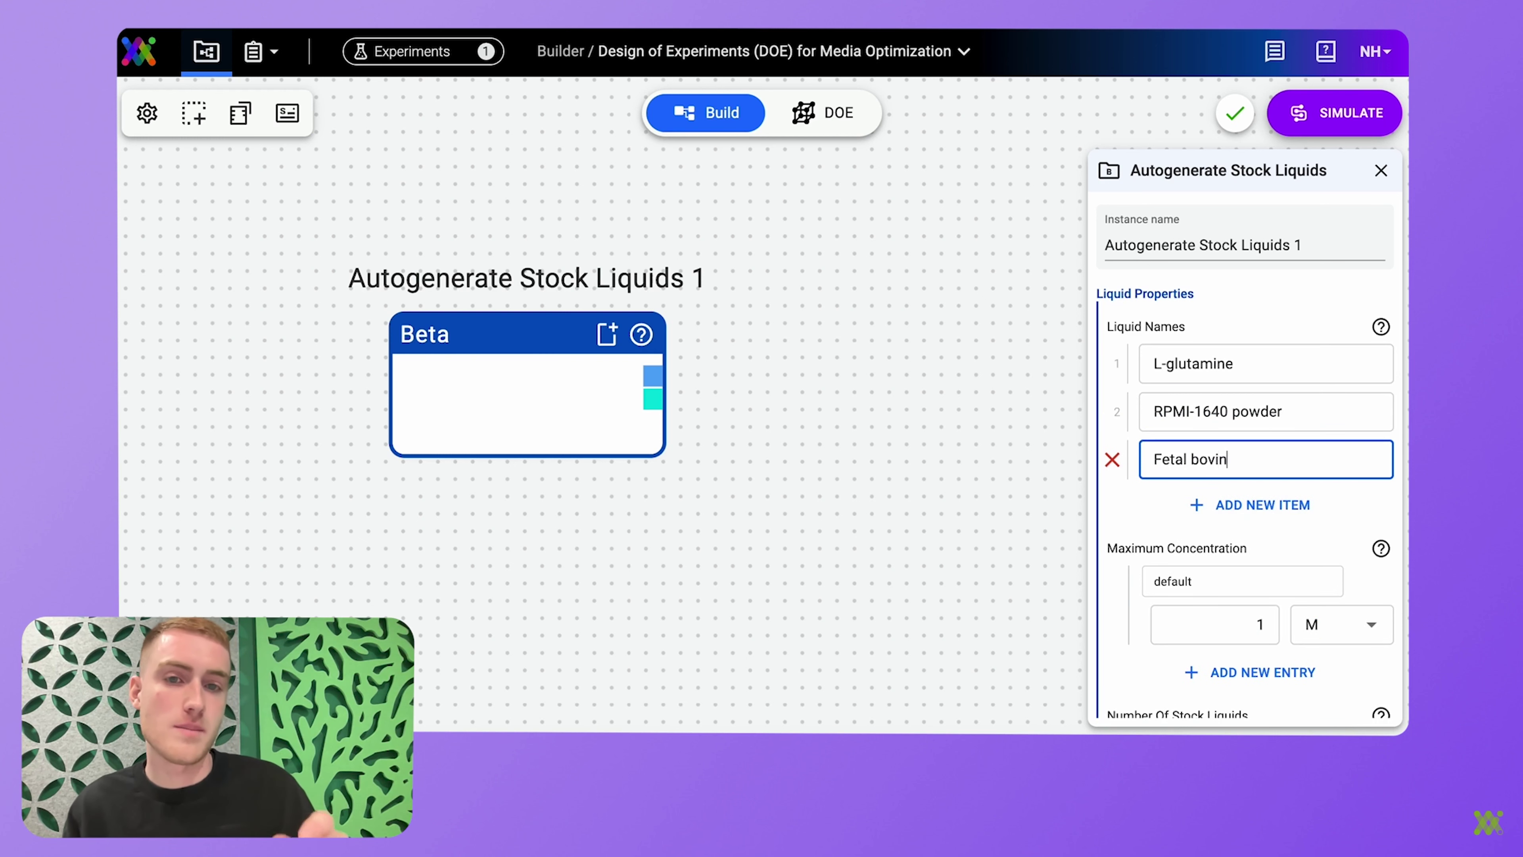
text(e serum)
click(1228, 505)
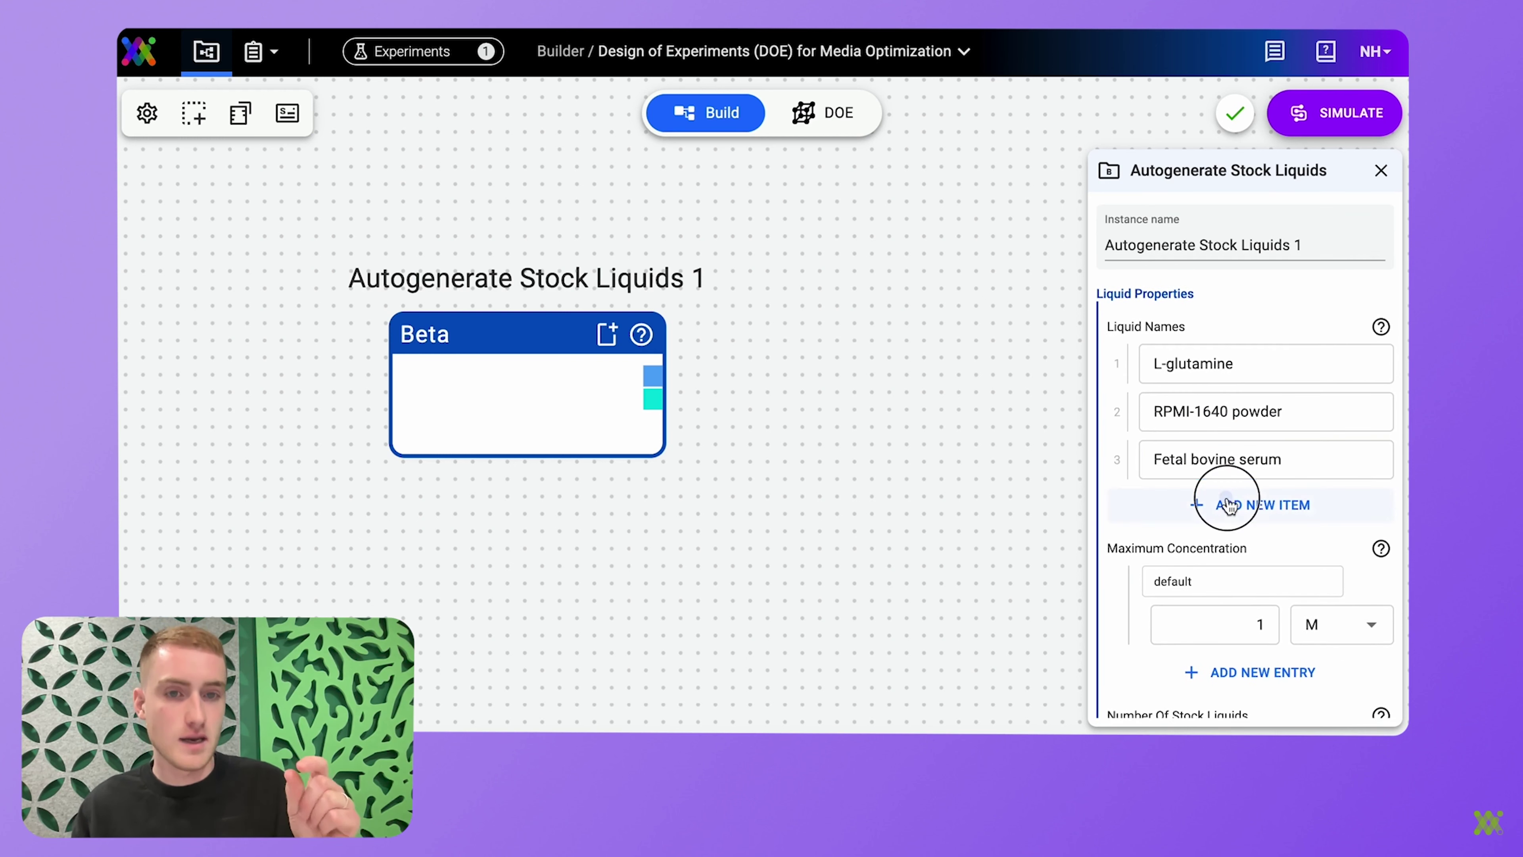
text(Sterile water)
Set maximum concentrations of L-glutamine to 20 mM and RPMI-1640 powder to 100 g/l.
scroll(1215, 512, down, 2)
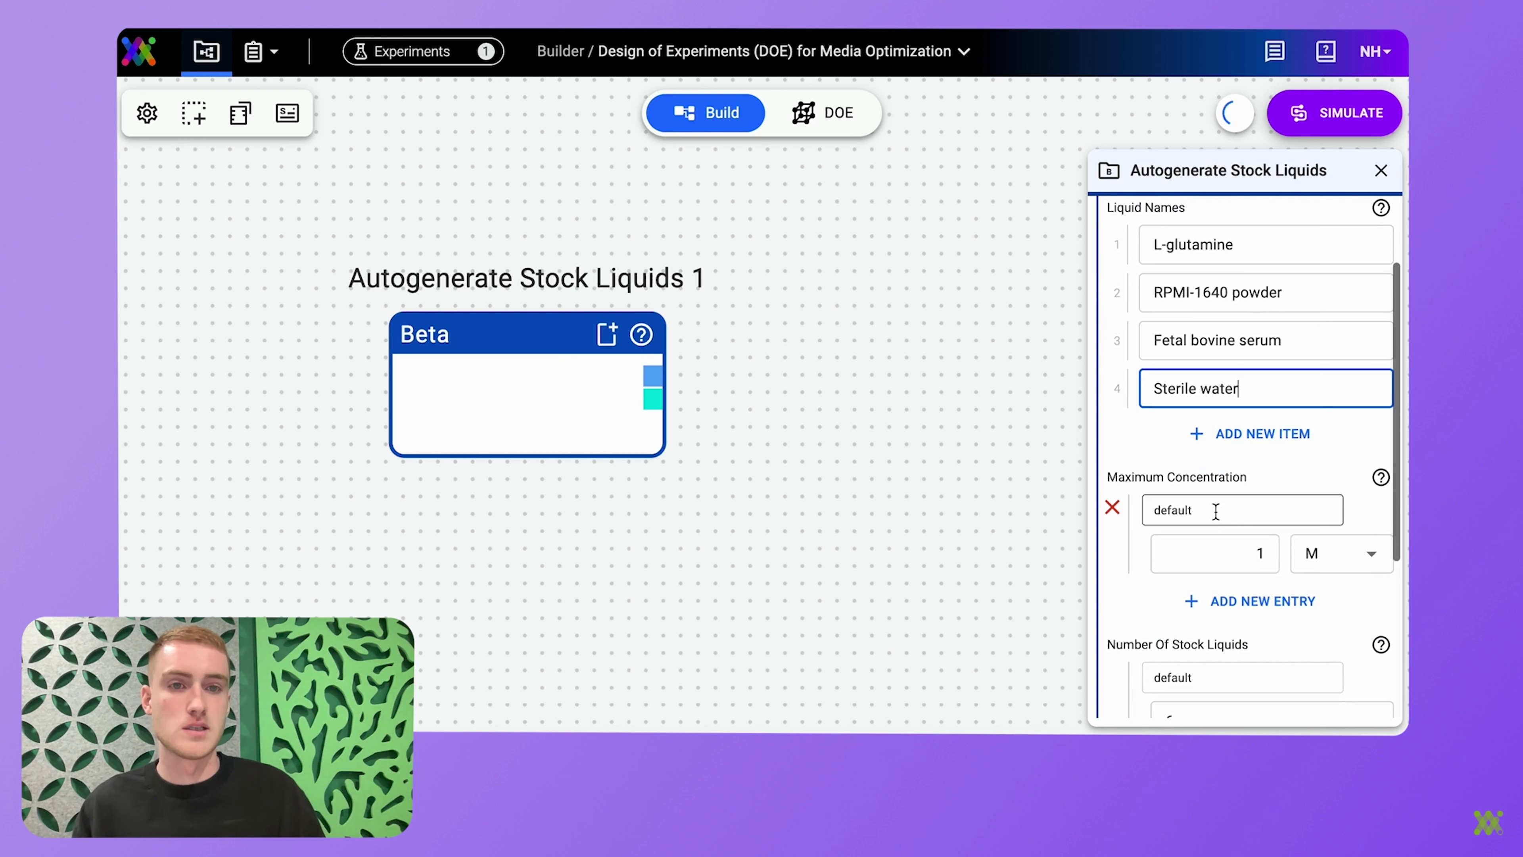
click(1215, 511)
text(L-glutamine)
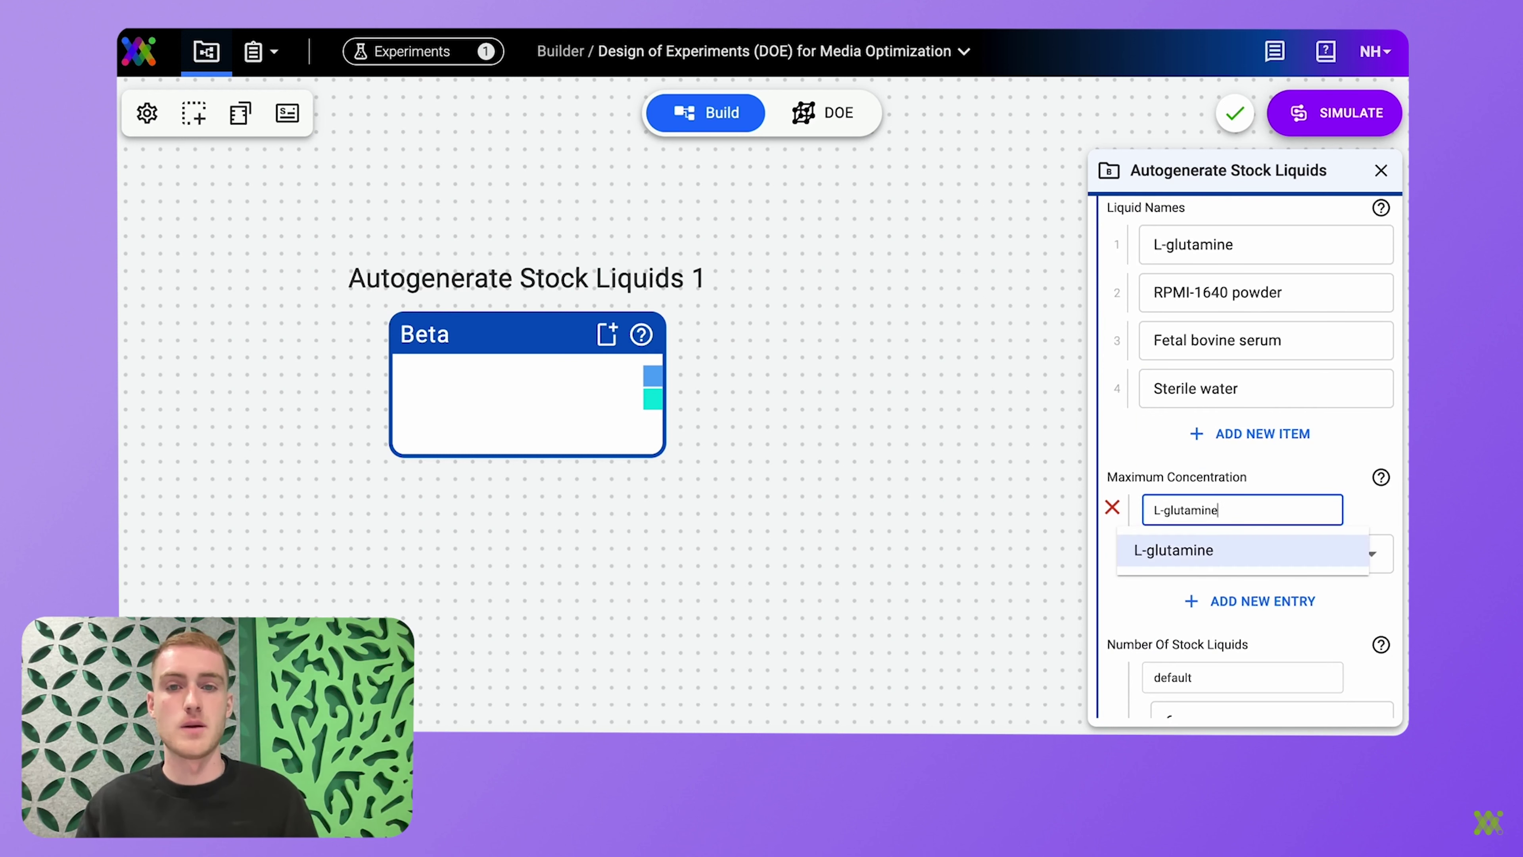
click(1181, 547)
click(1214, 552)
text(20)
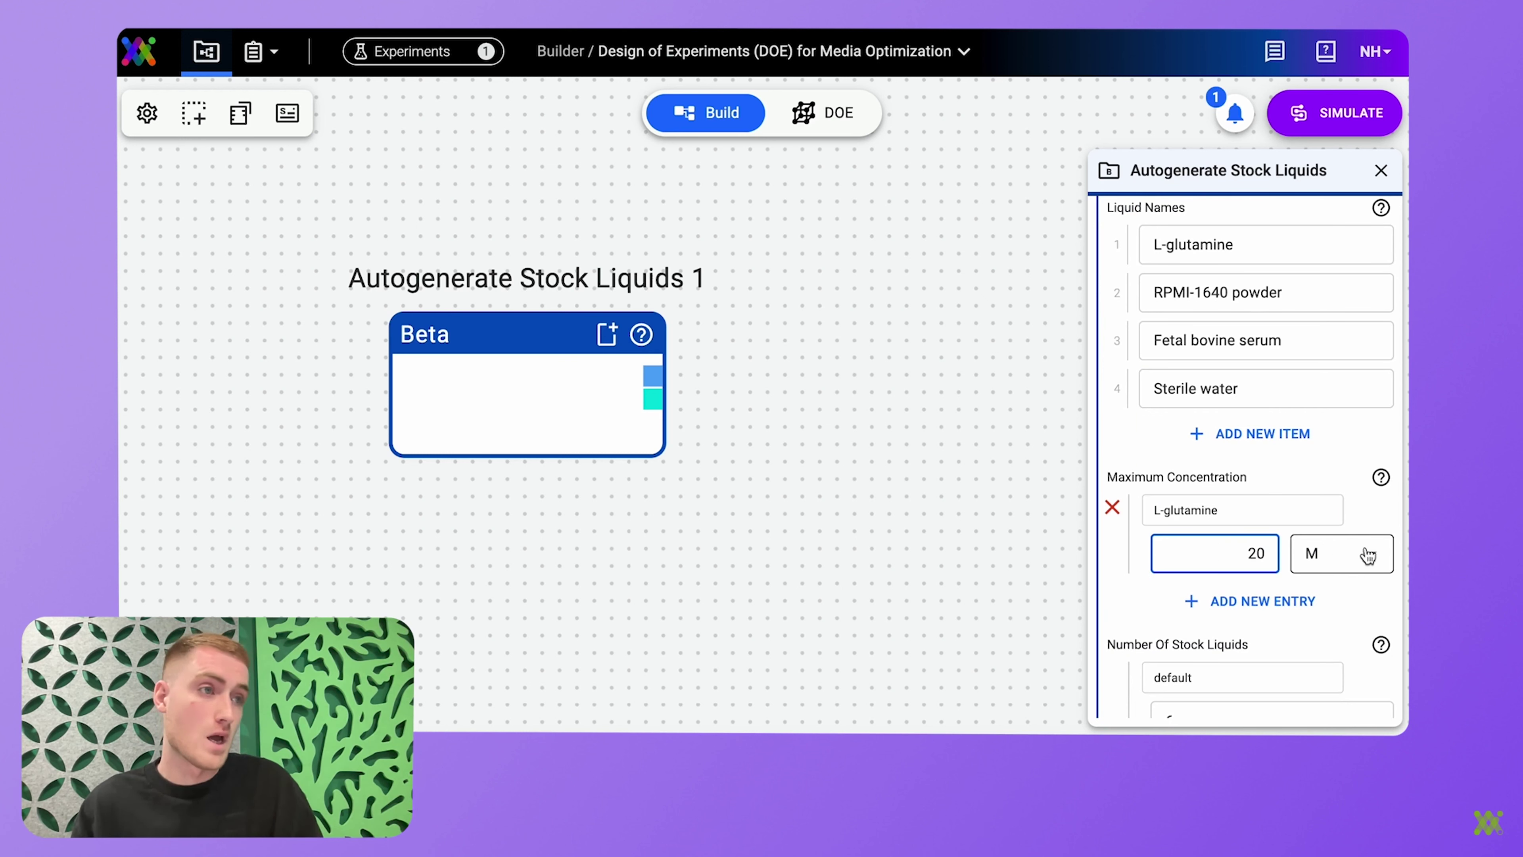
click(1364, 552)
click(1349, 354)
click(1235, 600)
click(1234, 597)
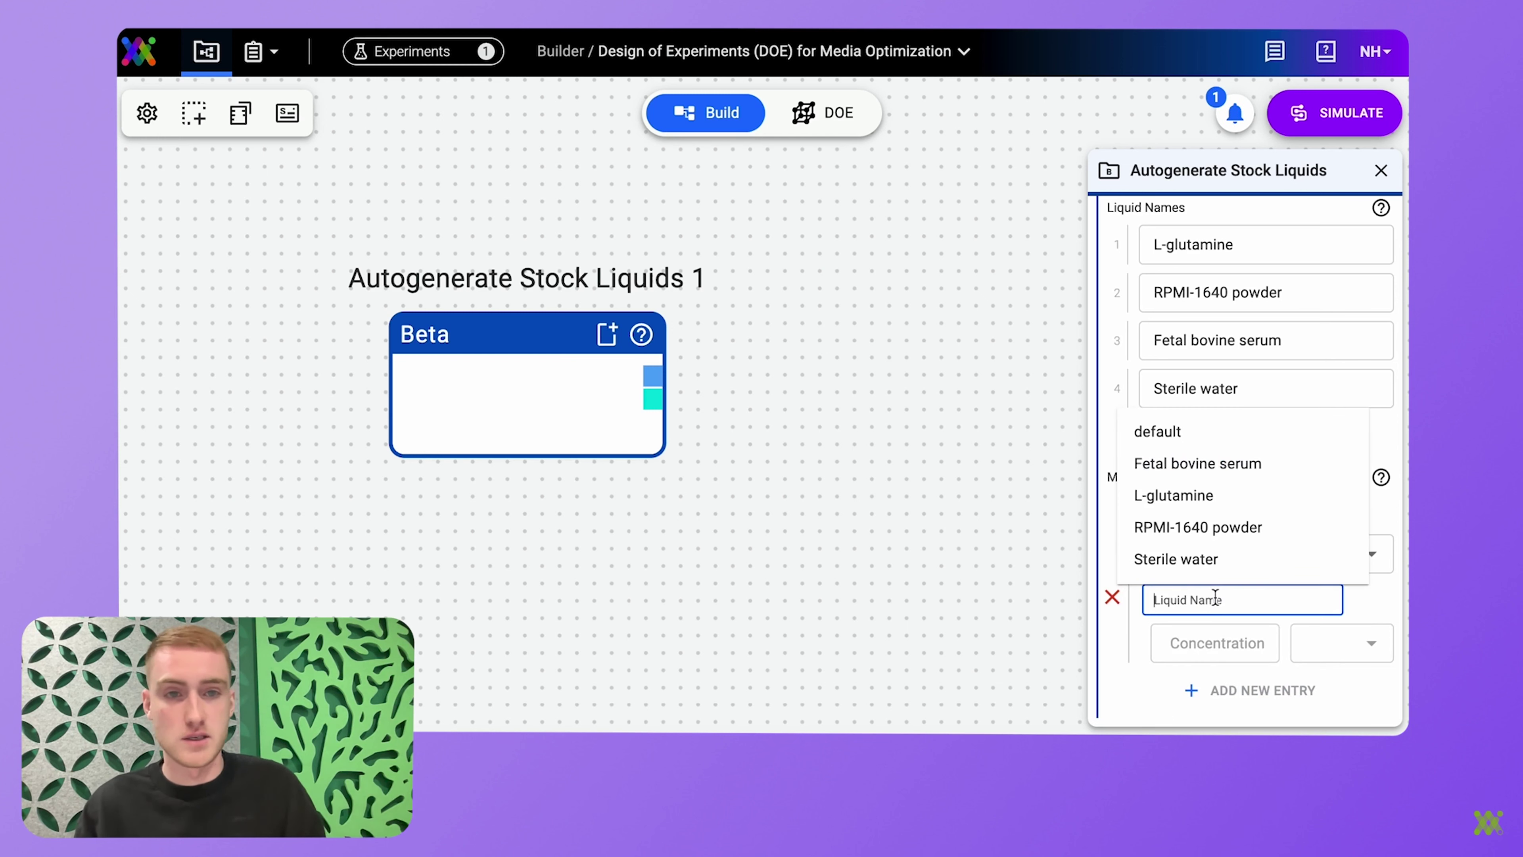
click(1207, 528)
click(1207, 644)
text(100)
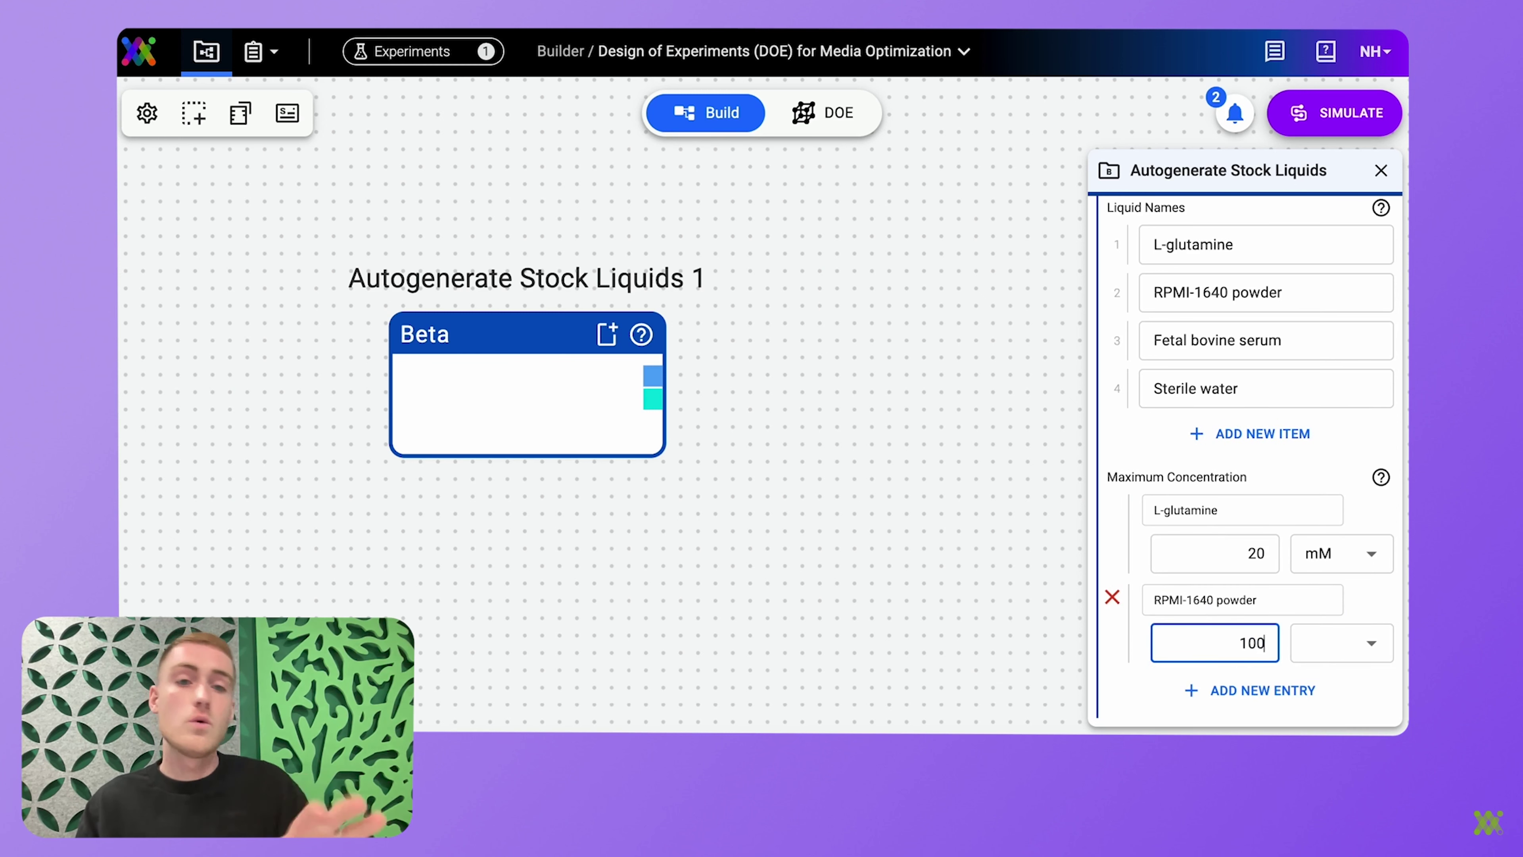
click(1363, 645)
text(g/l)
Set maximum concentrations of Fetal bovine serum to 50 % v/v and Sterile water to 1 X.
scroll(1337, 600, down, 3)
click(1262, 591)
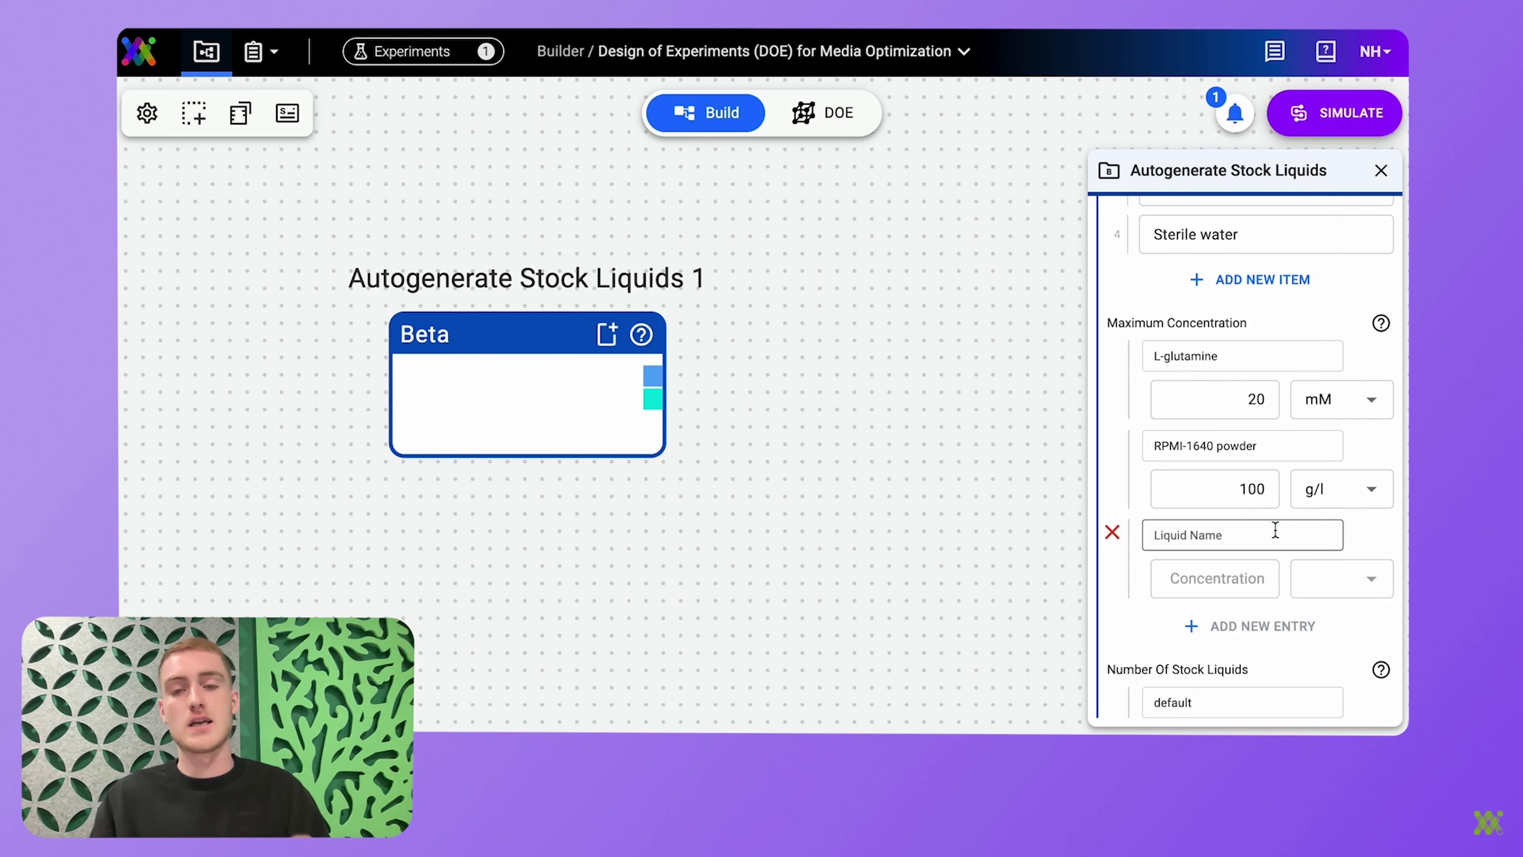
click(1275, 531)
click(1223, 606)
click(1227, 585)
text(50)
click(1340, 579)
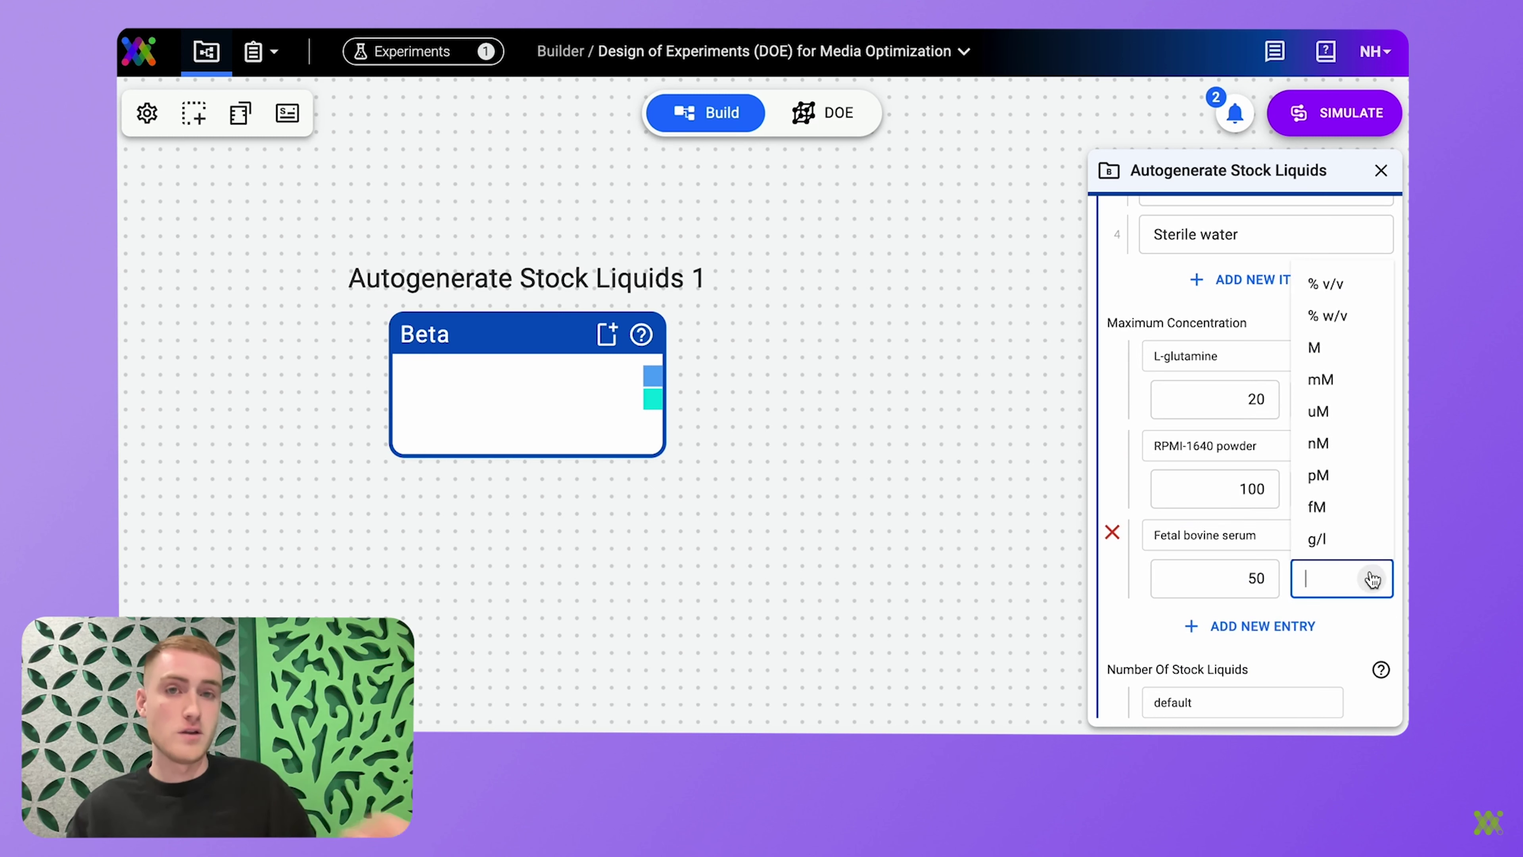
click(1334, 285)
click(1236, 625)
click(1231, 624)
click(1199, 596)
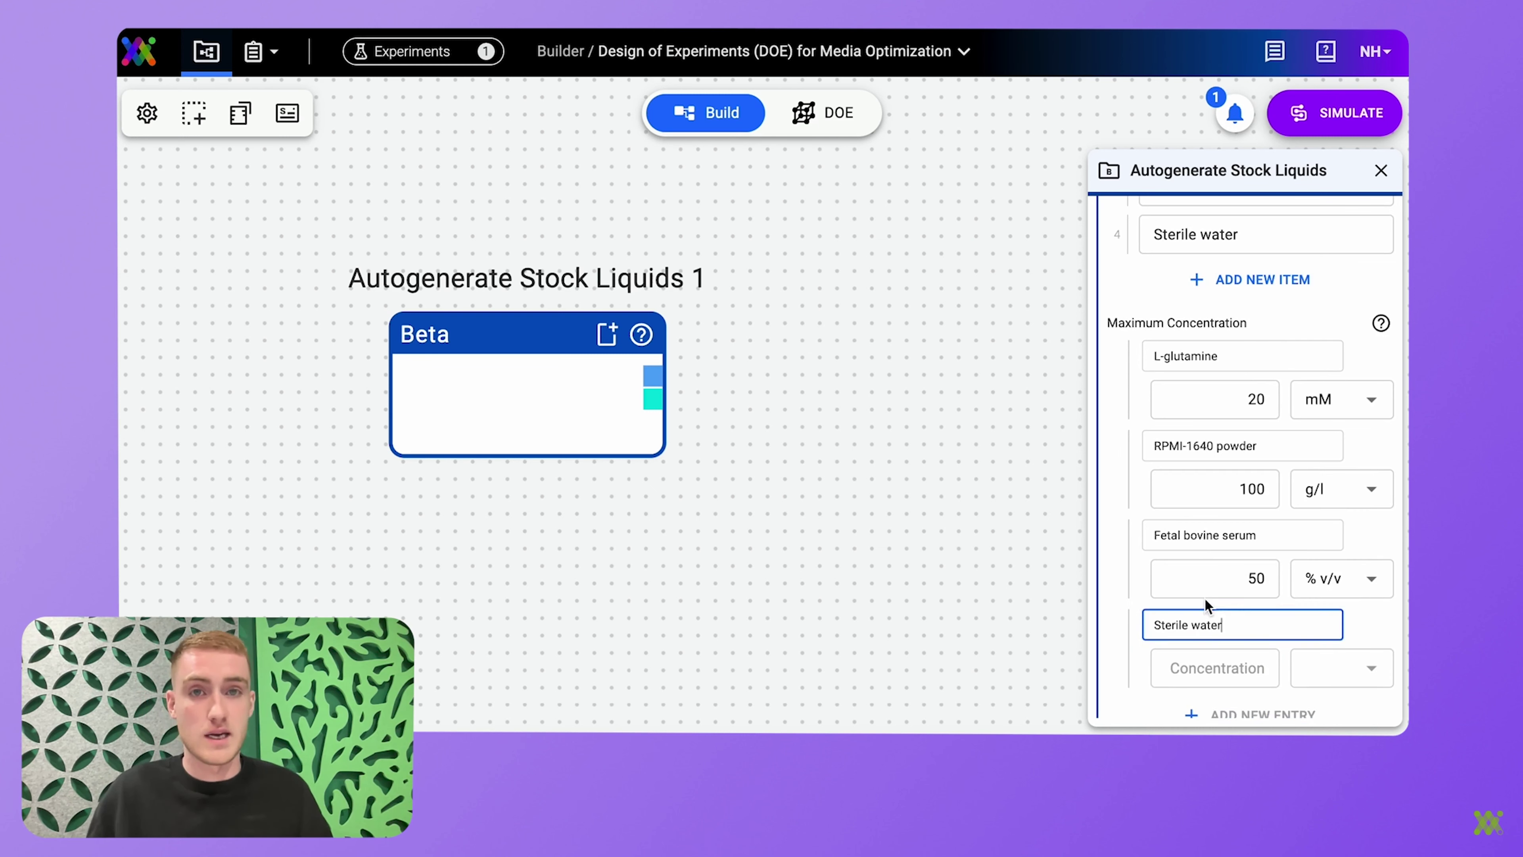
click(1215, 668)
text(1)
click(1343, 666)
scroll(1350, 594, down, 3)
click(1340, 566)
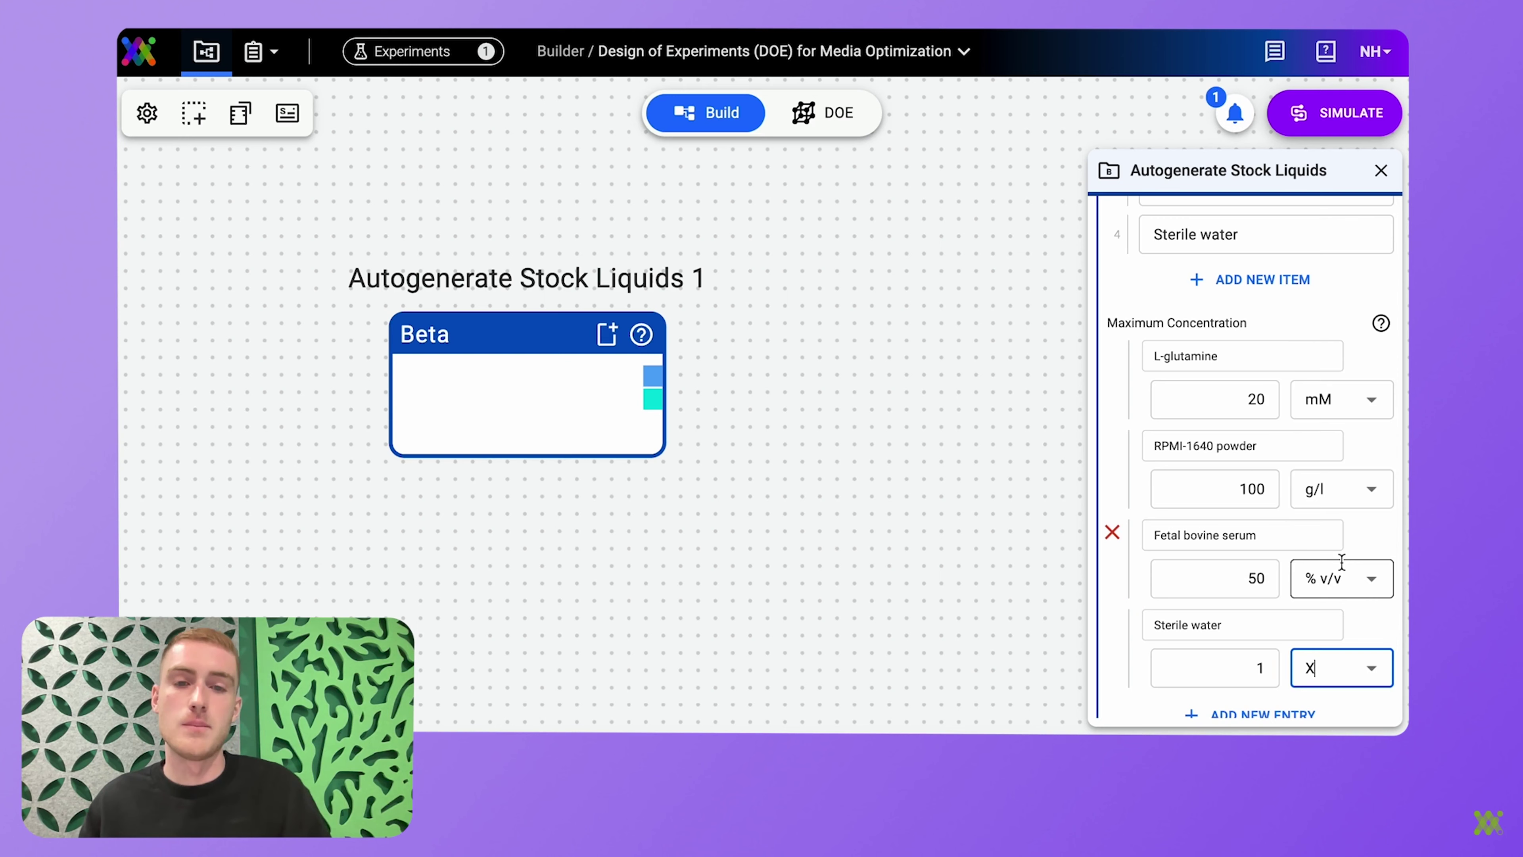
scroll(1342, 562, down, 5)
scroll(1343, 566, down, 1)
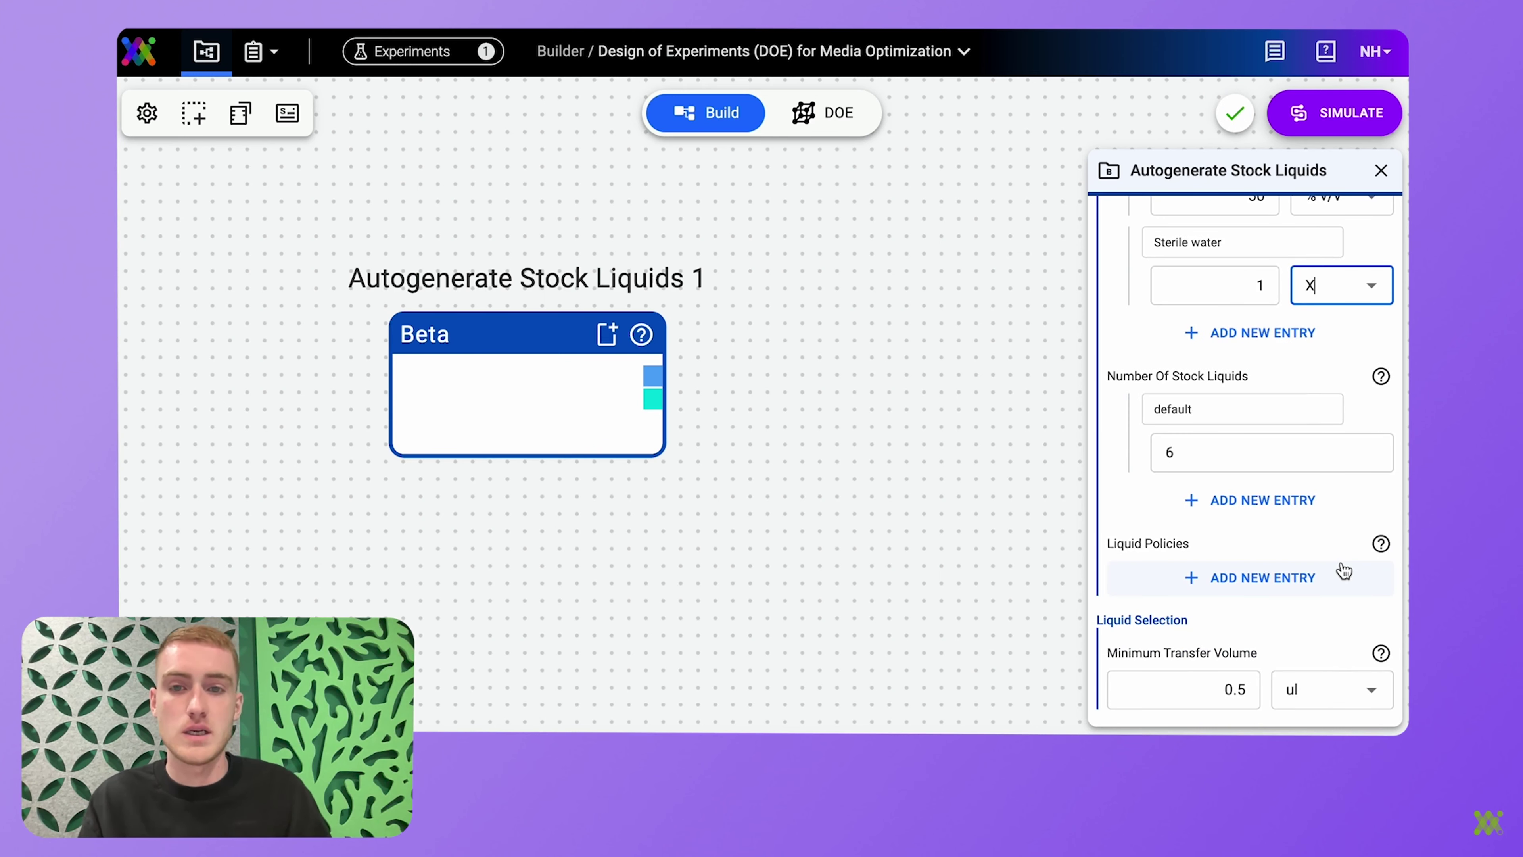
Add Make Mixtures and wire both Autogenerate Stock Liquids outputs into its first two inputs.
click(1379, 172)
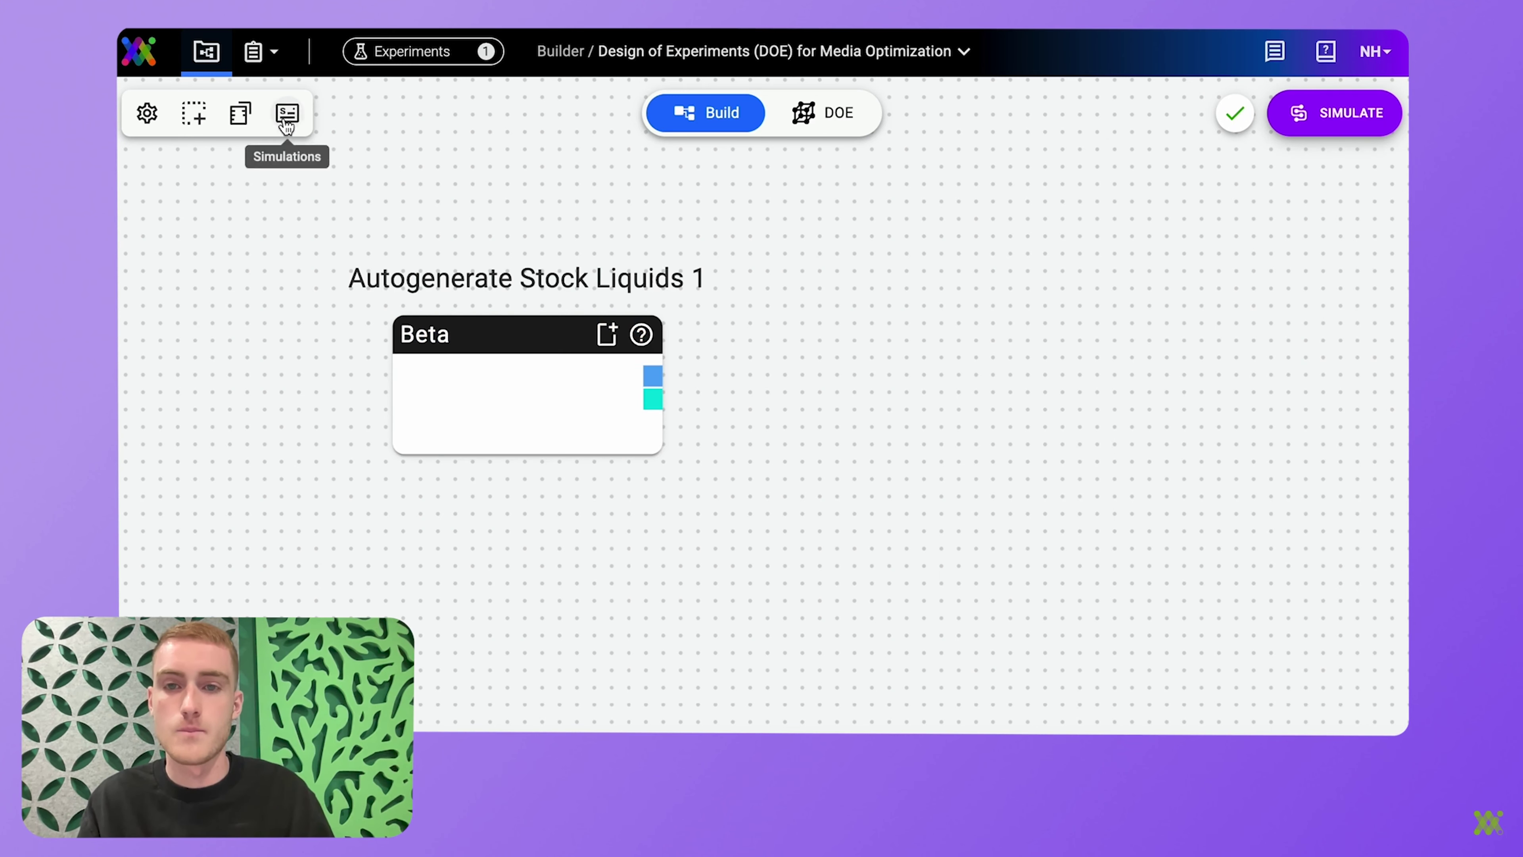
click(246, 118)
text(make mix)
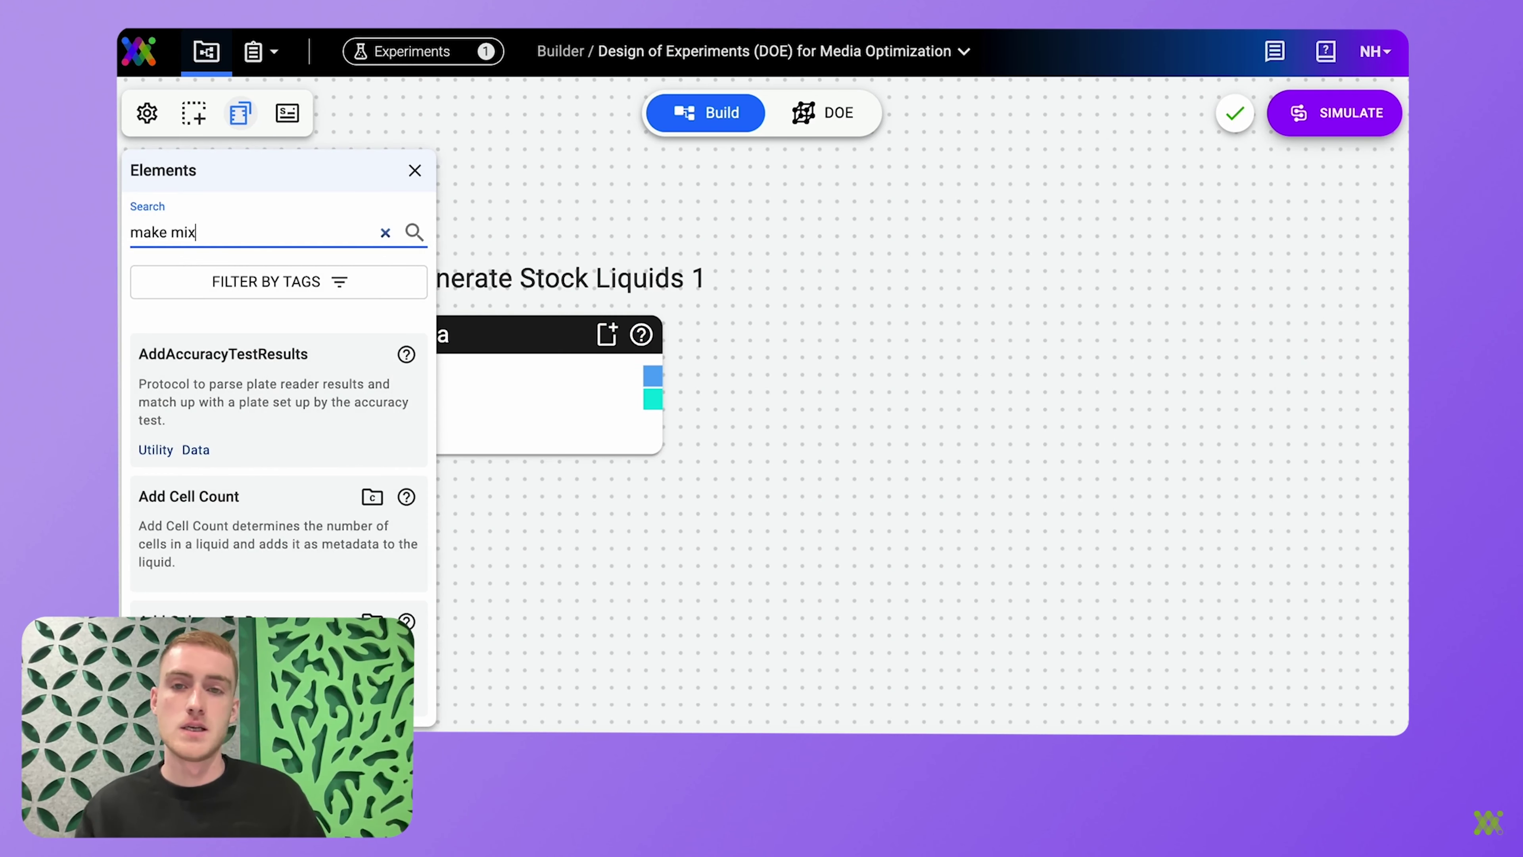
drag(240, 354, 952, 390)
drag(647, 375, 831, 304)
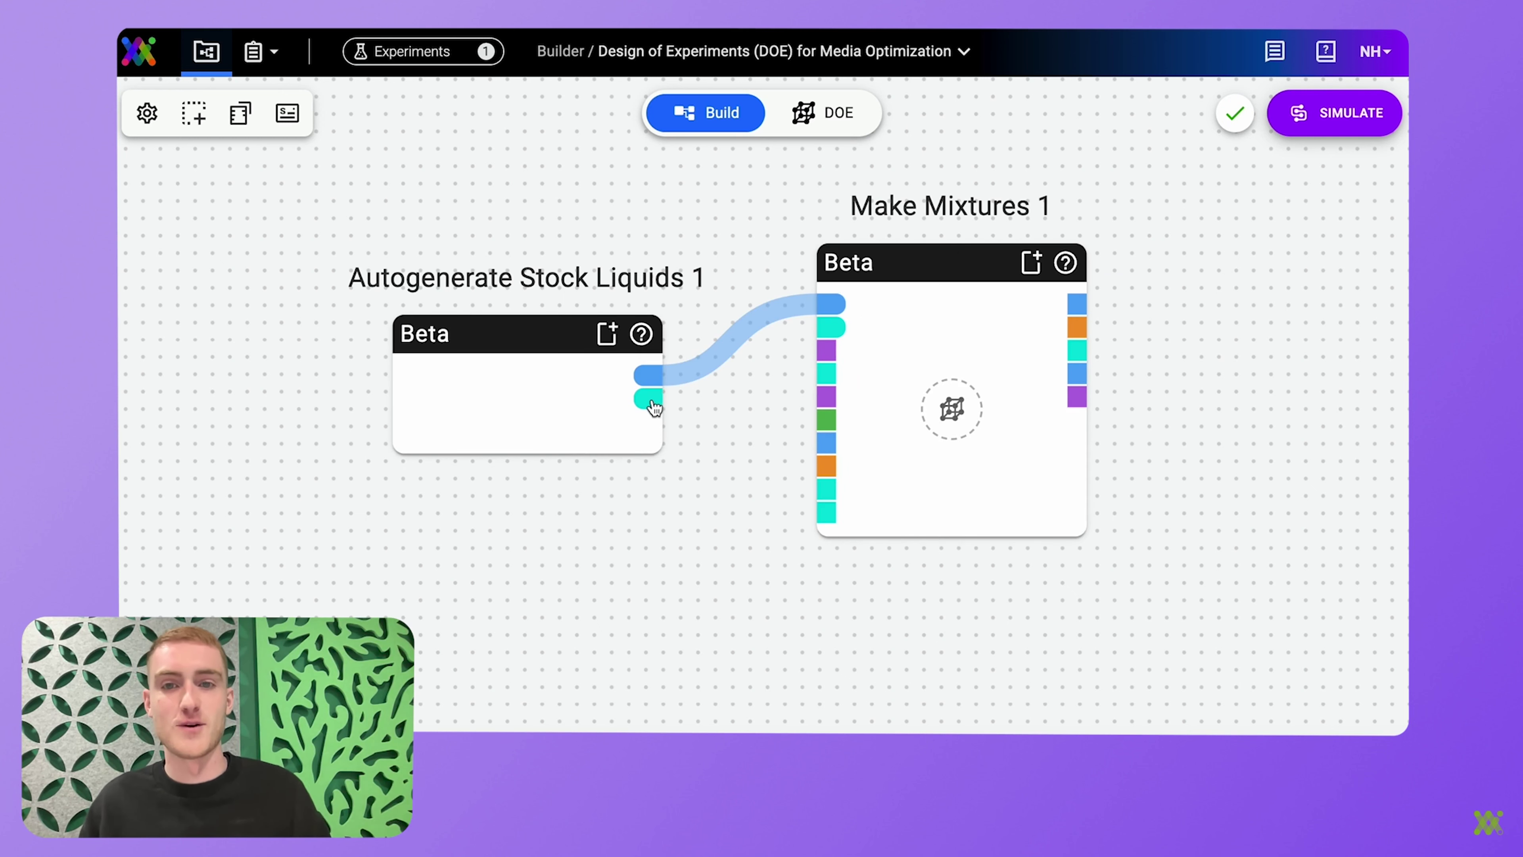
drag(654, 409, 807, 330)
Set Make Mixtures replicate grouping to Let Synthace Optimize.
click(966, 343)
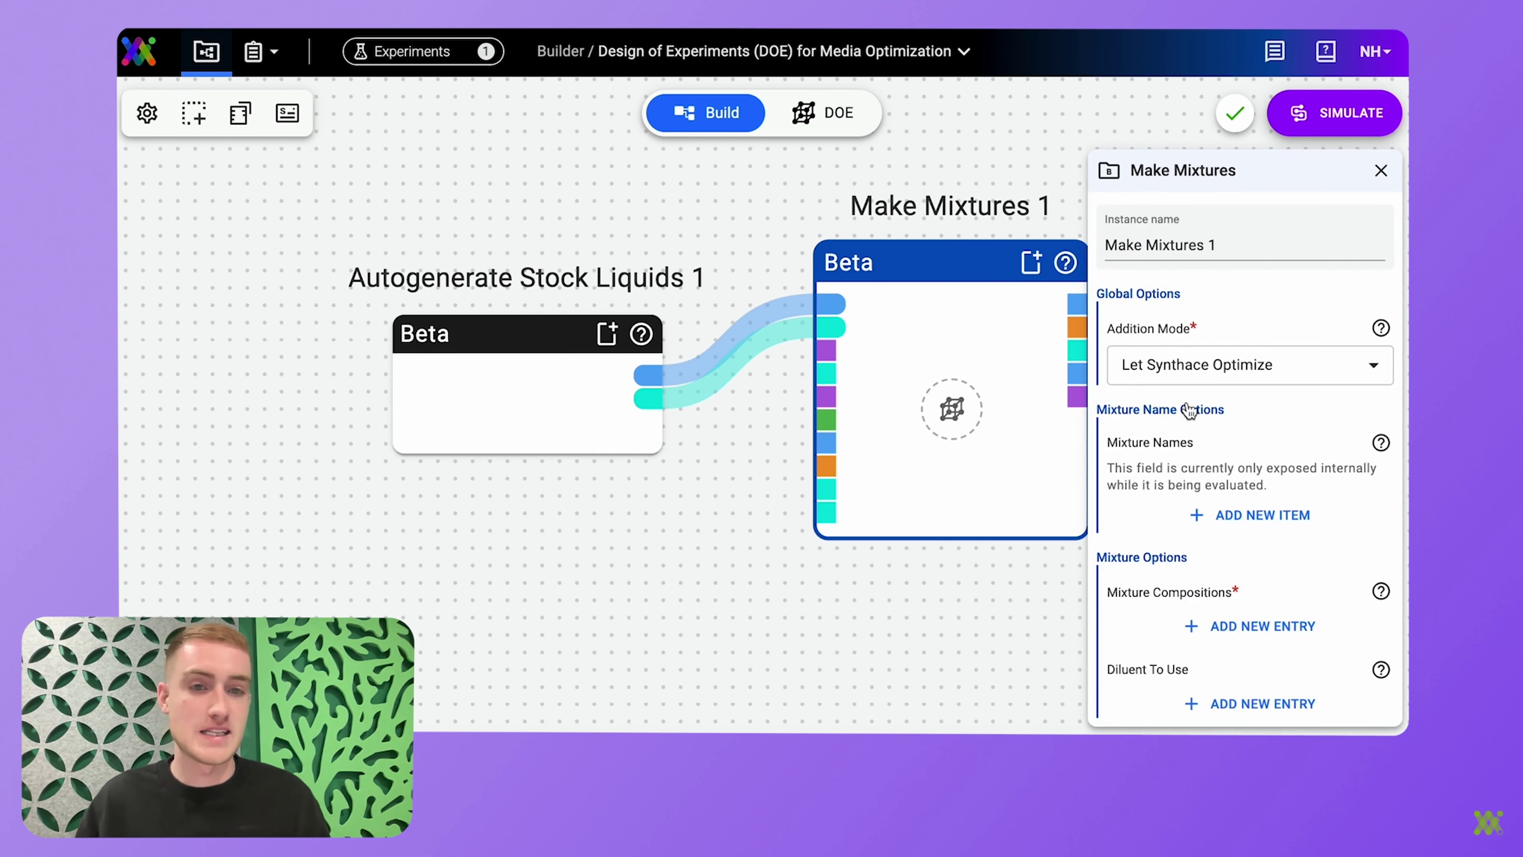
scroll(1189, 411, down, 10)
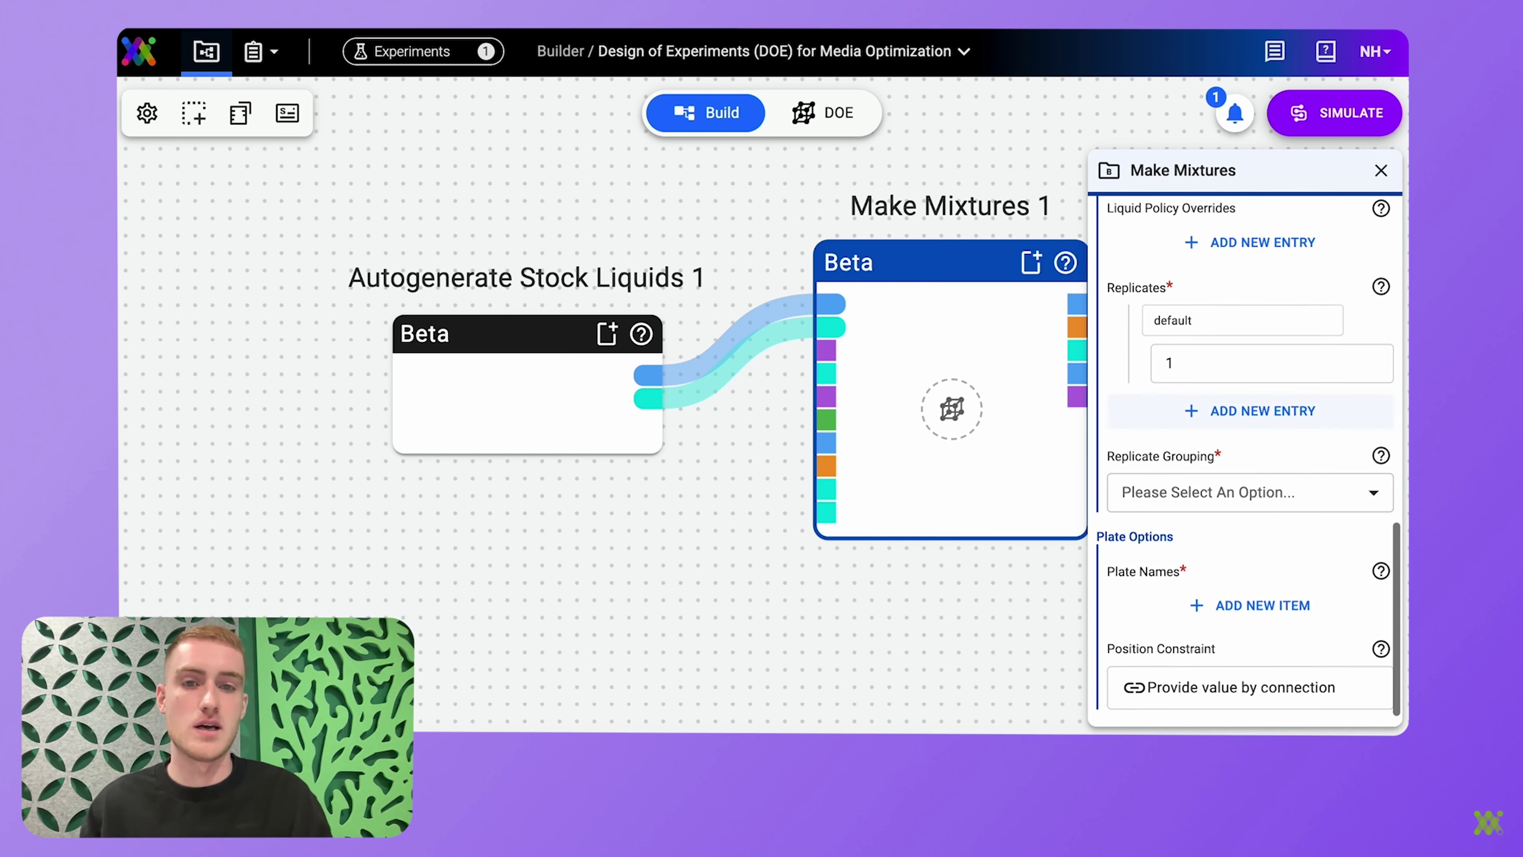
click(1236, 492)
click(1222, 566)
Add output plate 'DOE mixtures' using the 96 shallow well flat bottom clear plate type.
scroll(1222, 566, down, 1)
click(1221, 604)
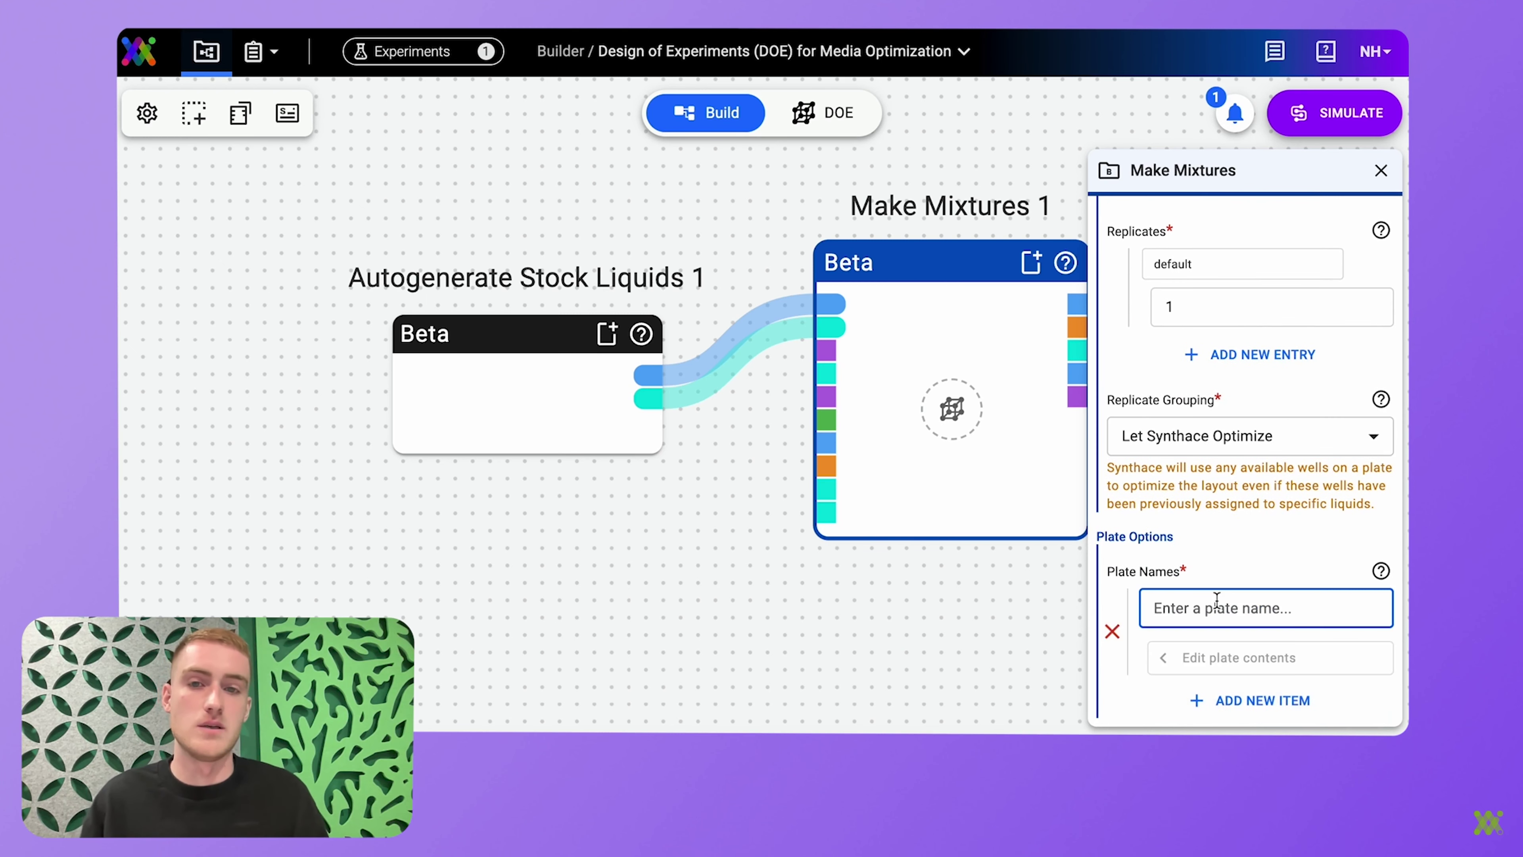
text(DOE mixtures)
click(1200, 660)
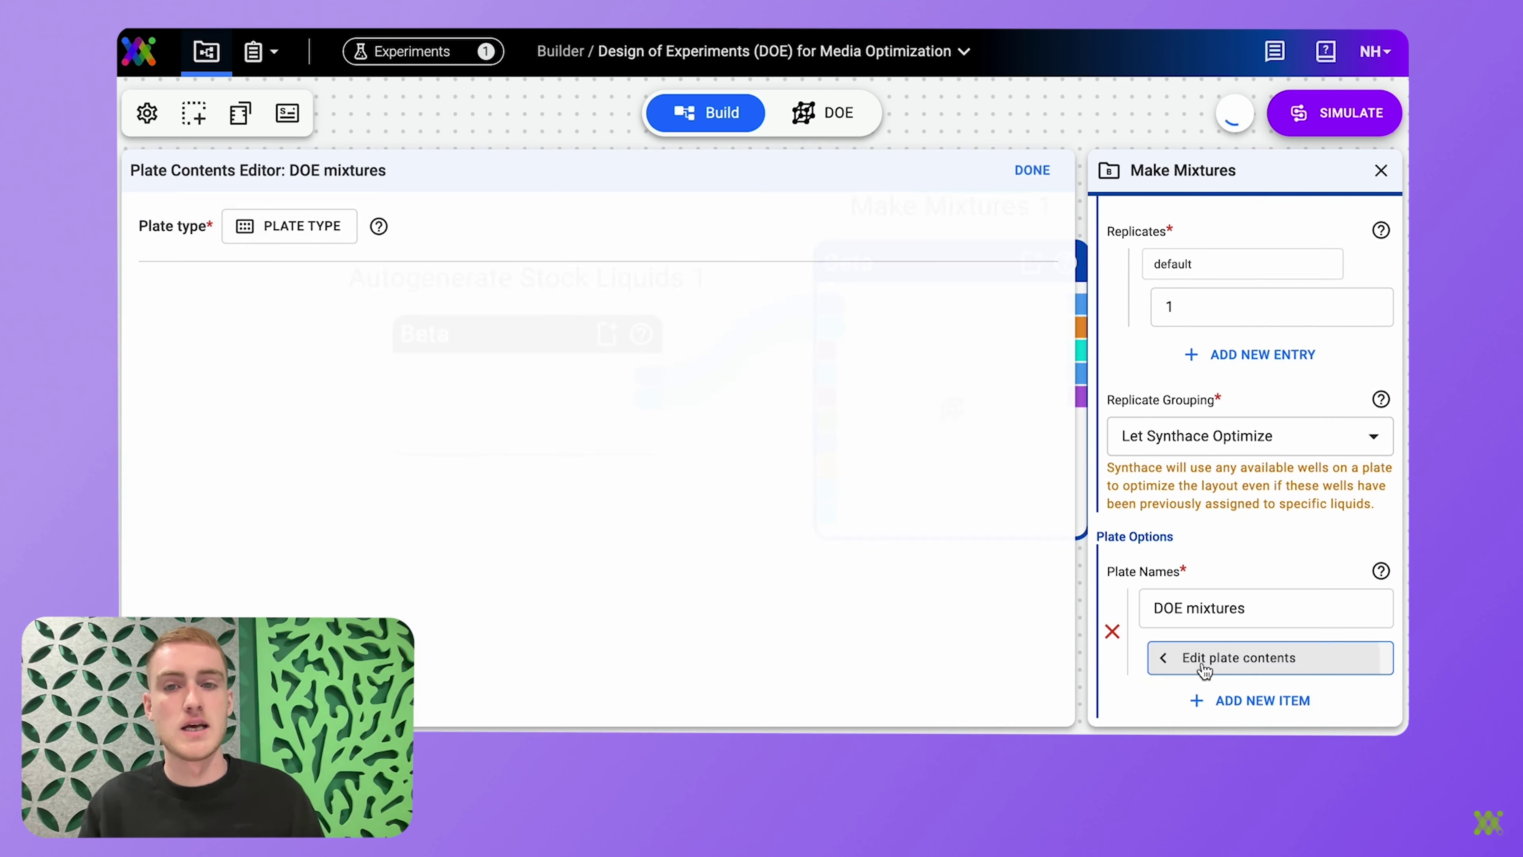
click(336, 244)
click(507, 417)
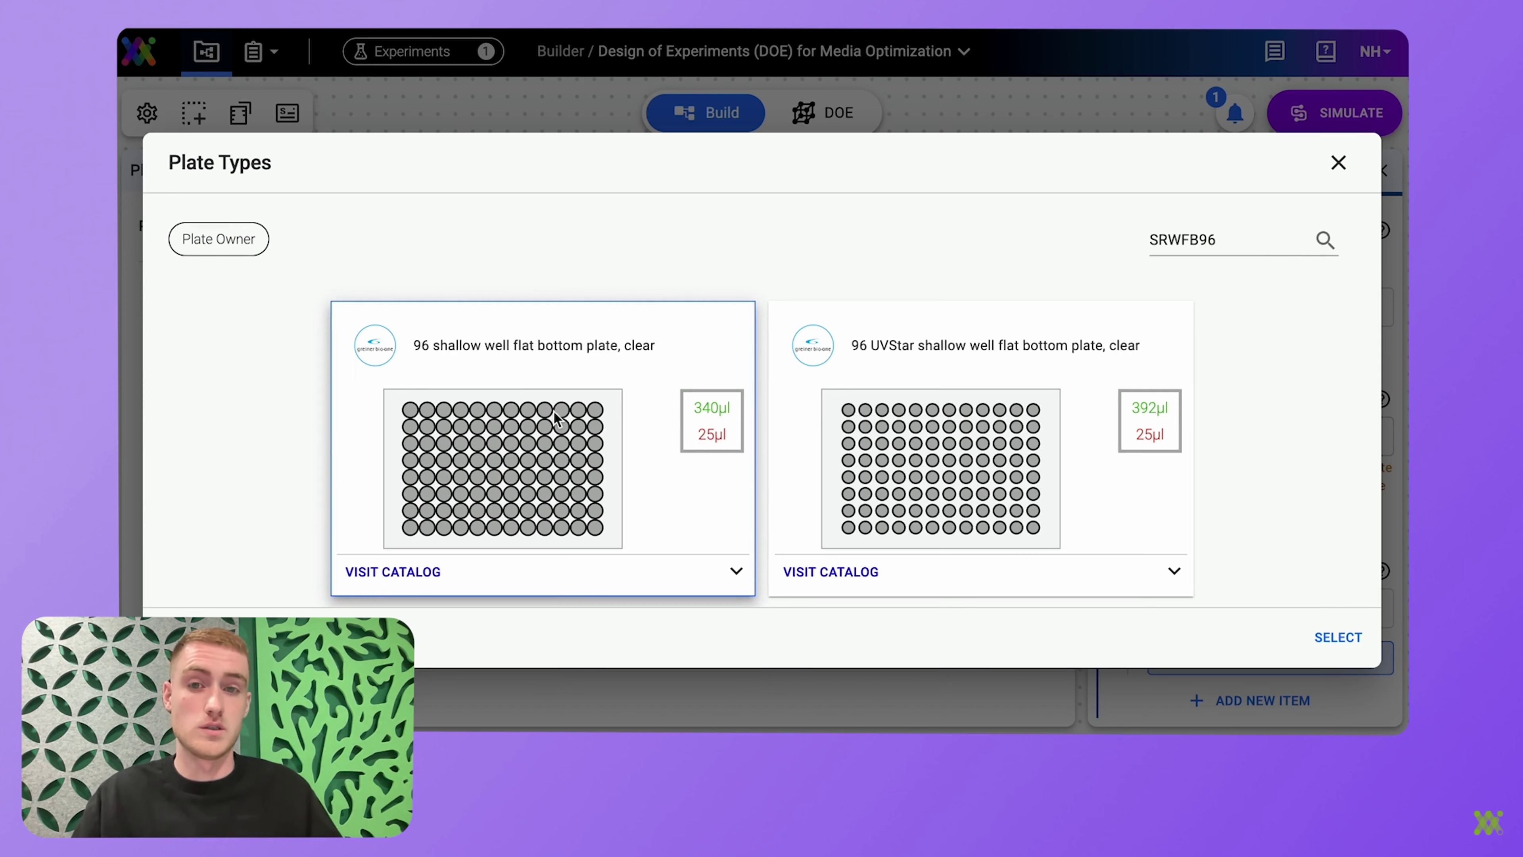
click(1338, 640)
click(1033, 170)
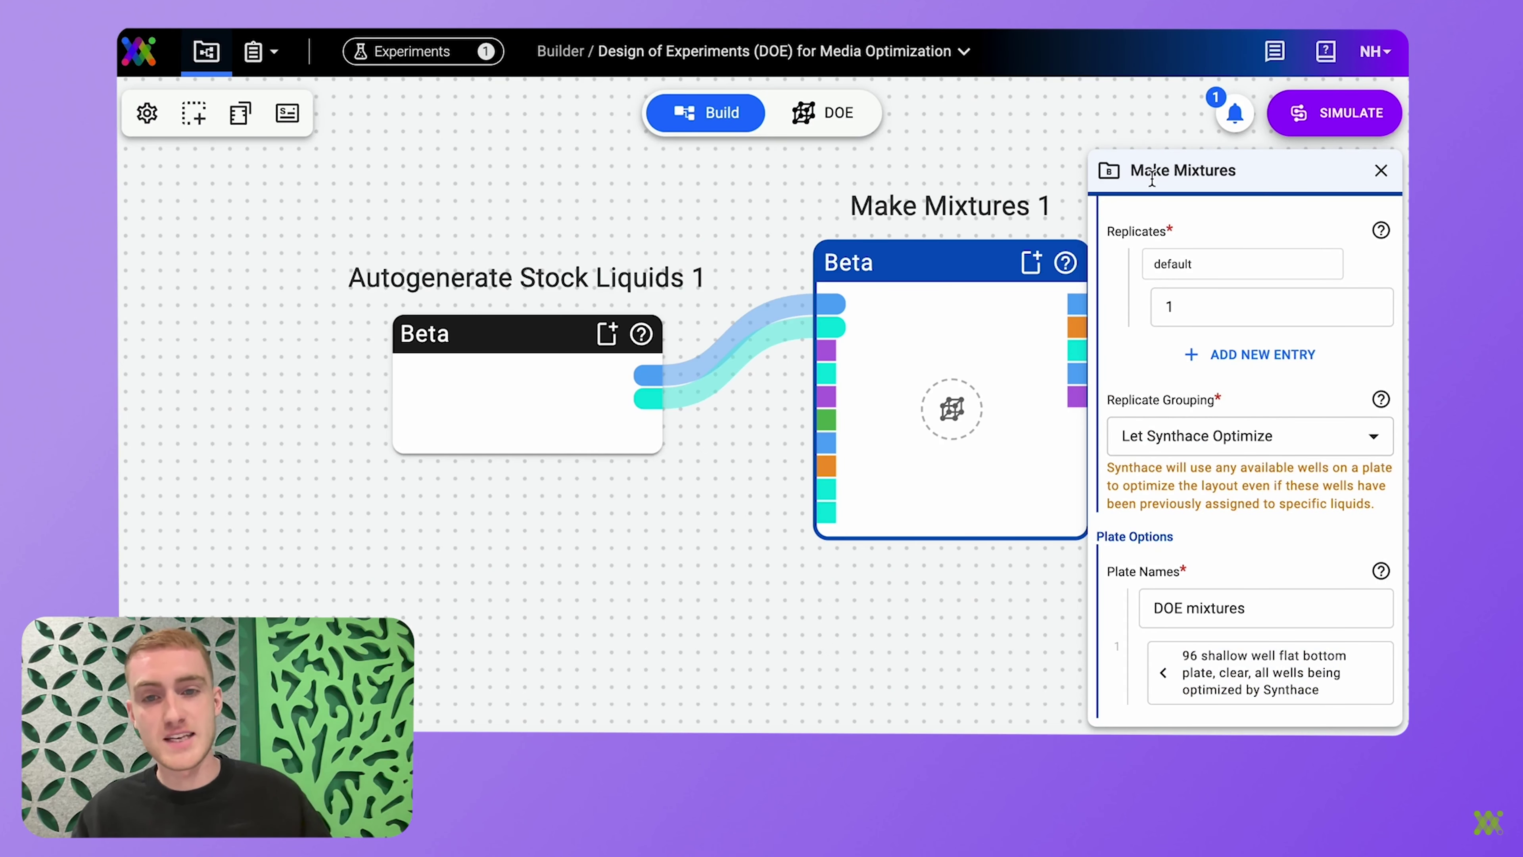
click(1380, 171)
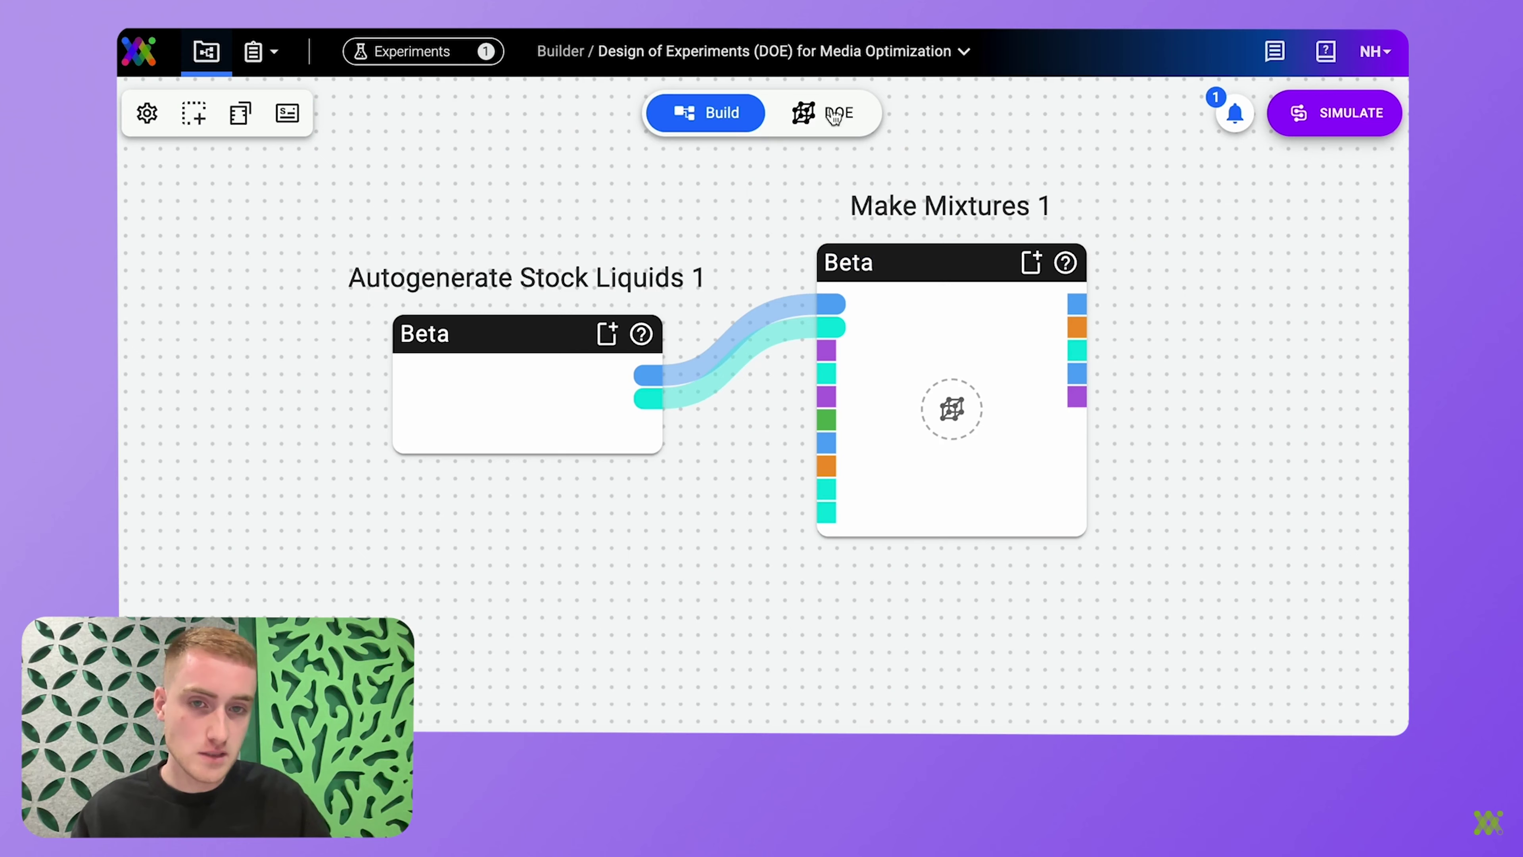
Turn on DOE mode and select the Make Mixtures 1 element for factorising.
click(804, 118)
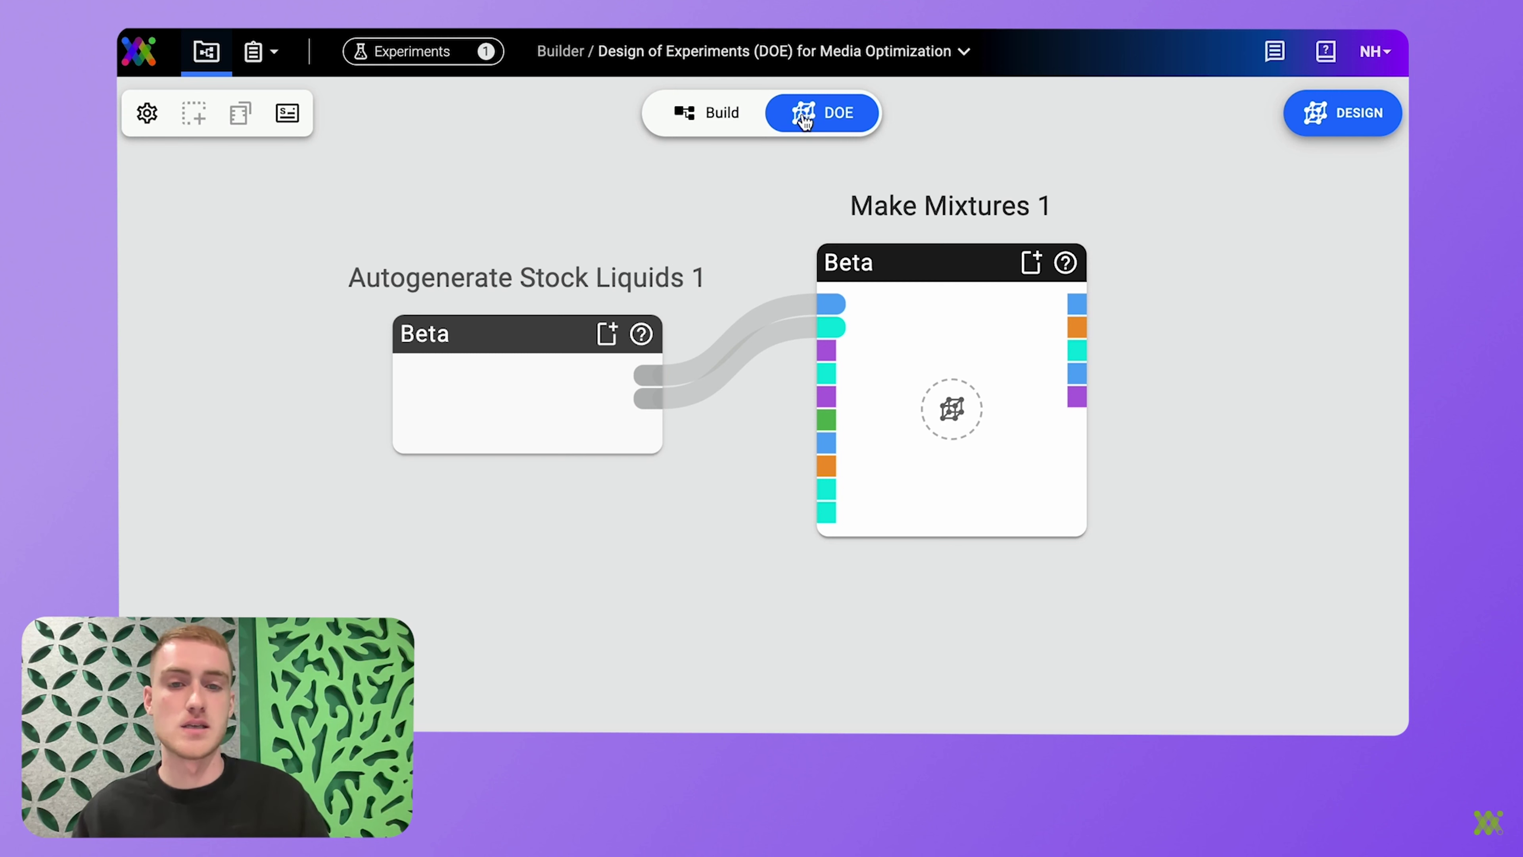
click(955, 413)
Factorise mixture compositions and add an L-glutamine factor with levels 2 and 4 mM.
click(1111, 250)
click(1261, 252)
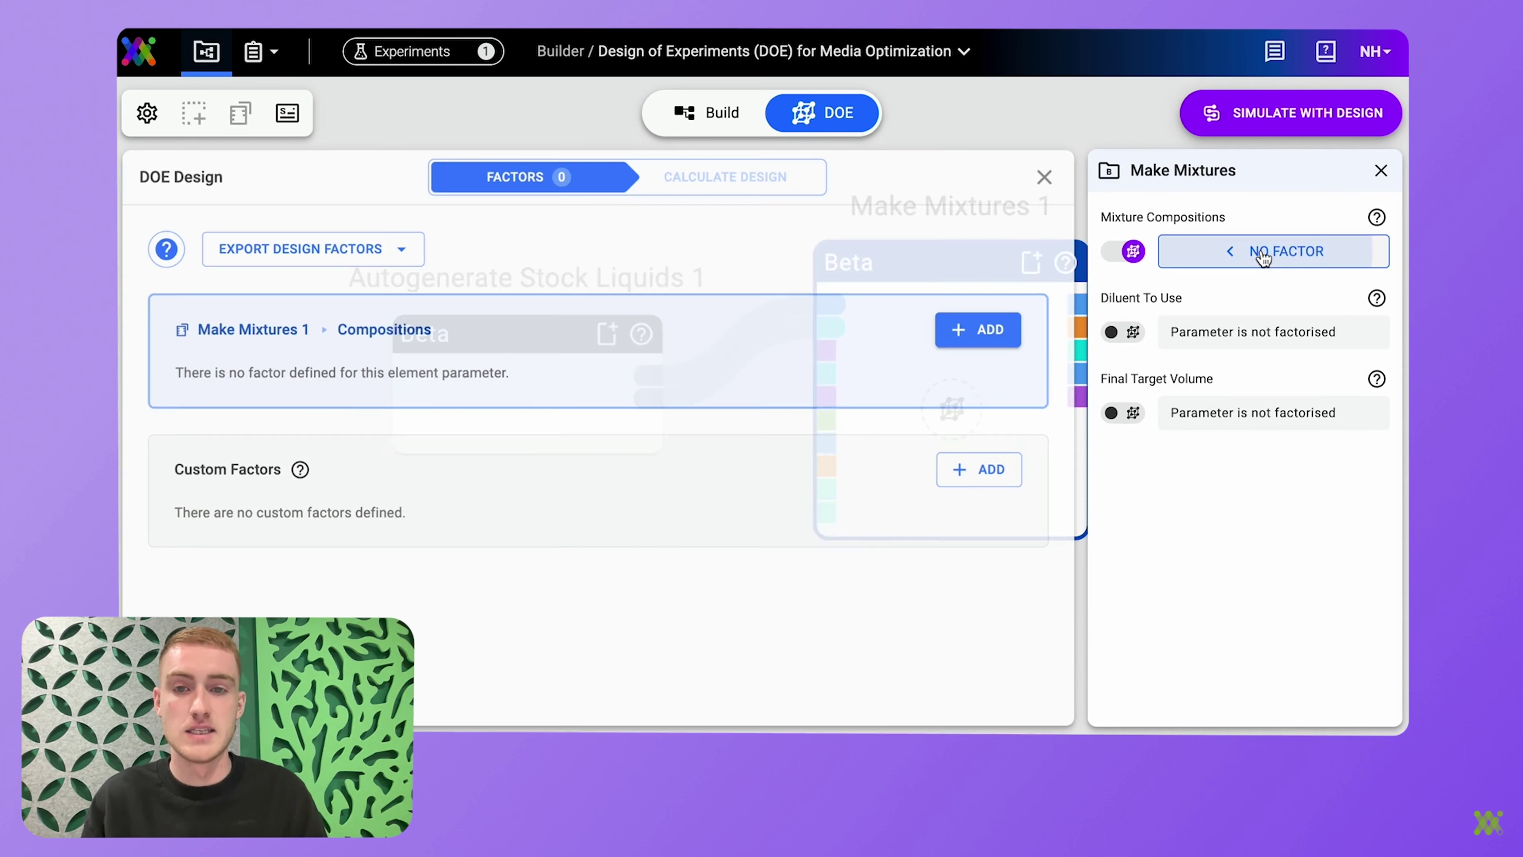
click(984, 330)
click(670, 294)
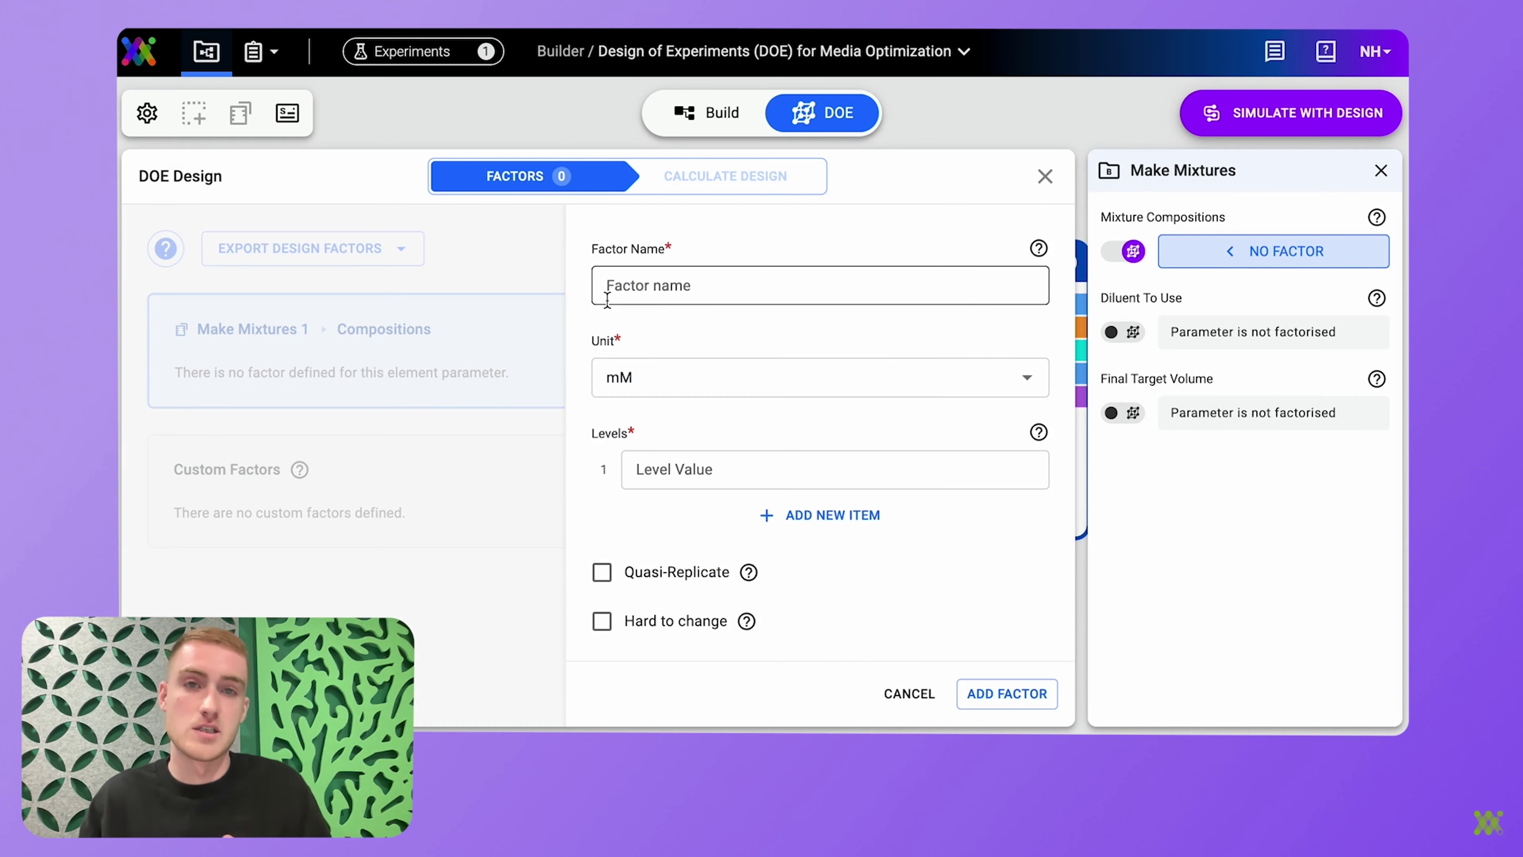
click(610, 286)
click(625, 357)
click(666, 469)
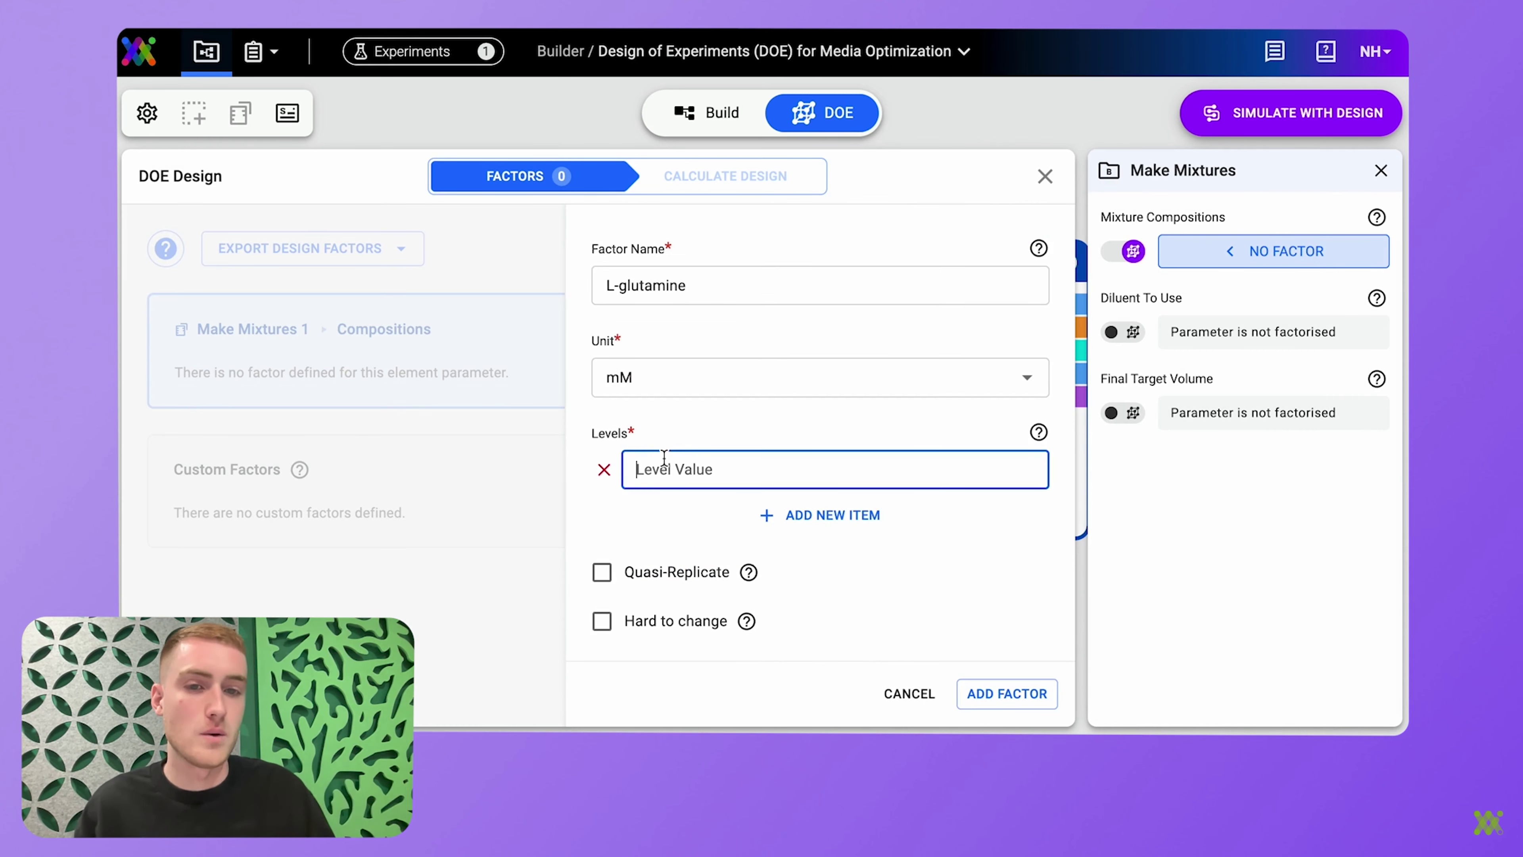
text(2)
key(Return)
text(4)
scroll(867, 600, down, 5)
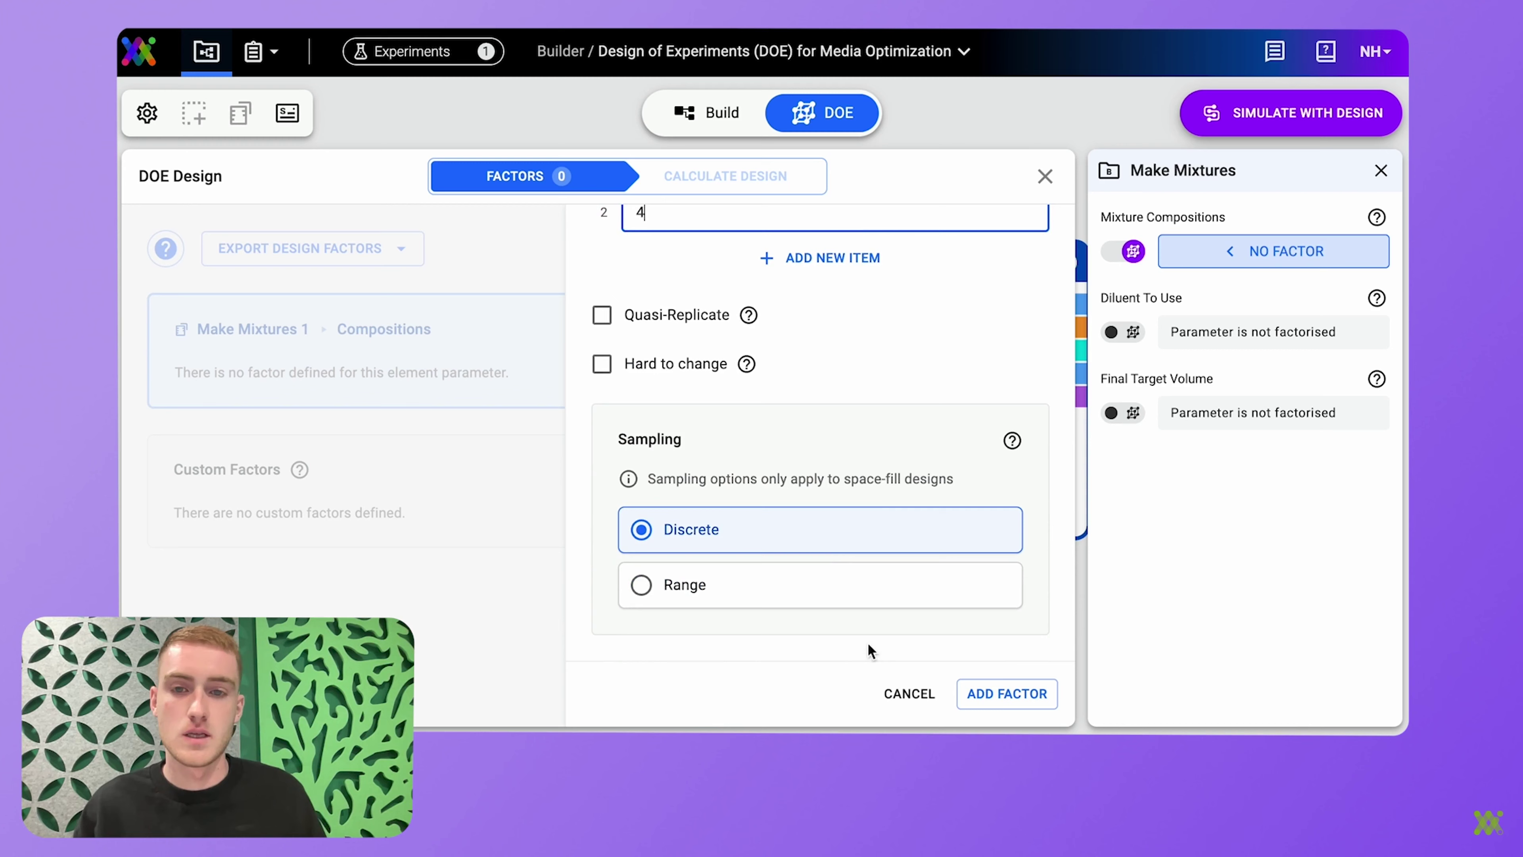
click(976, 696)
Add an RPMI-1640 powder factor in g/l with levels 10.4 and 15.6.
click(979, 522)
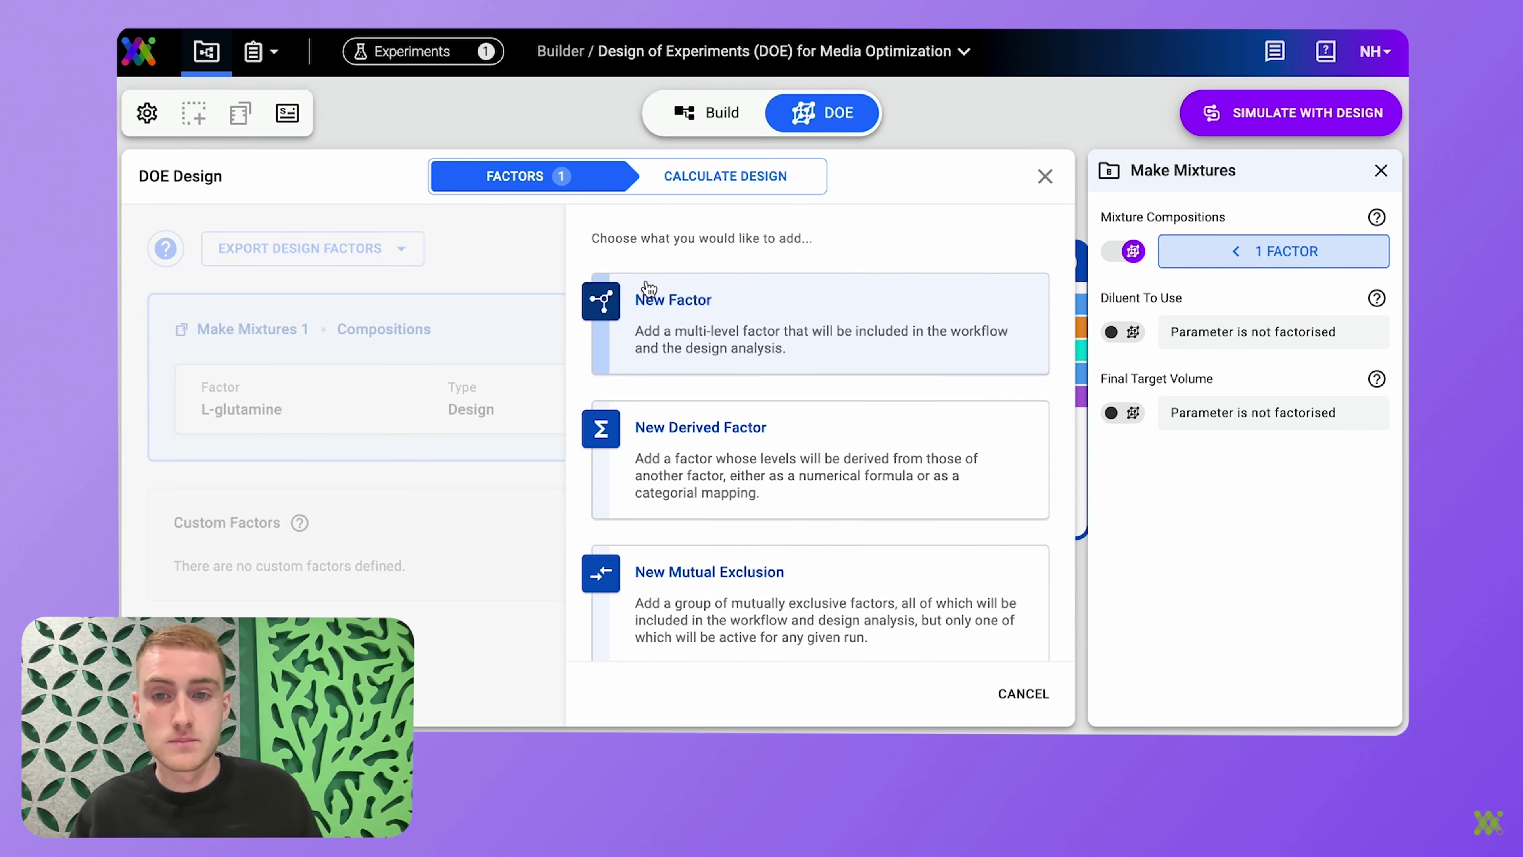
click(648, 298)
click(662, 286)
click(659, 393)
click(656, 384)
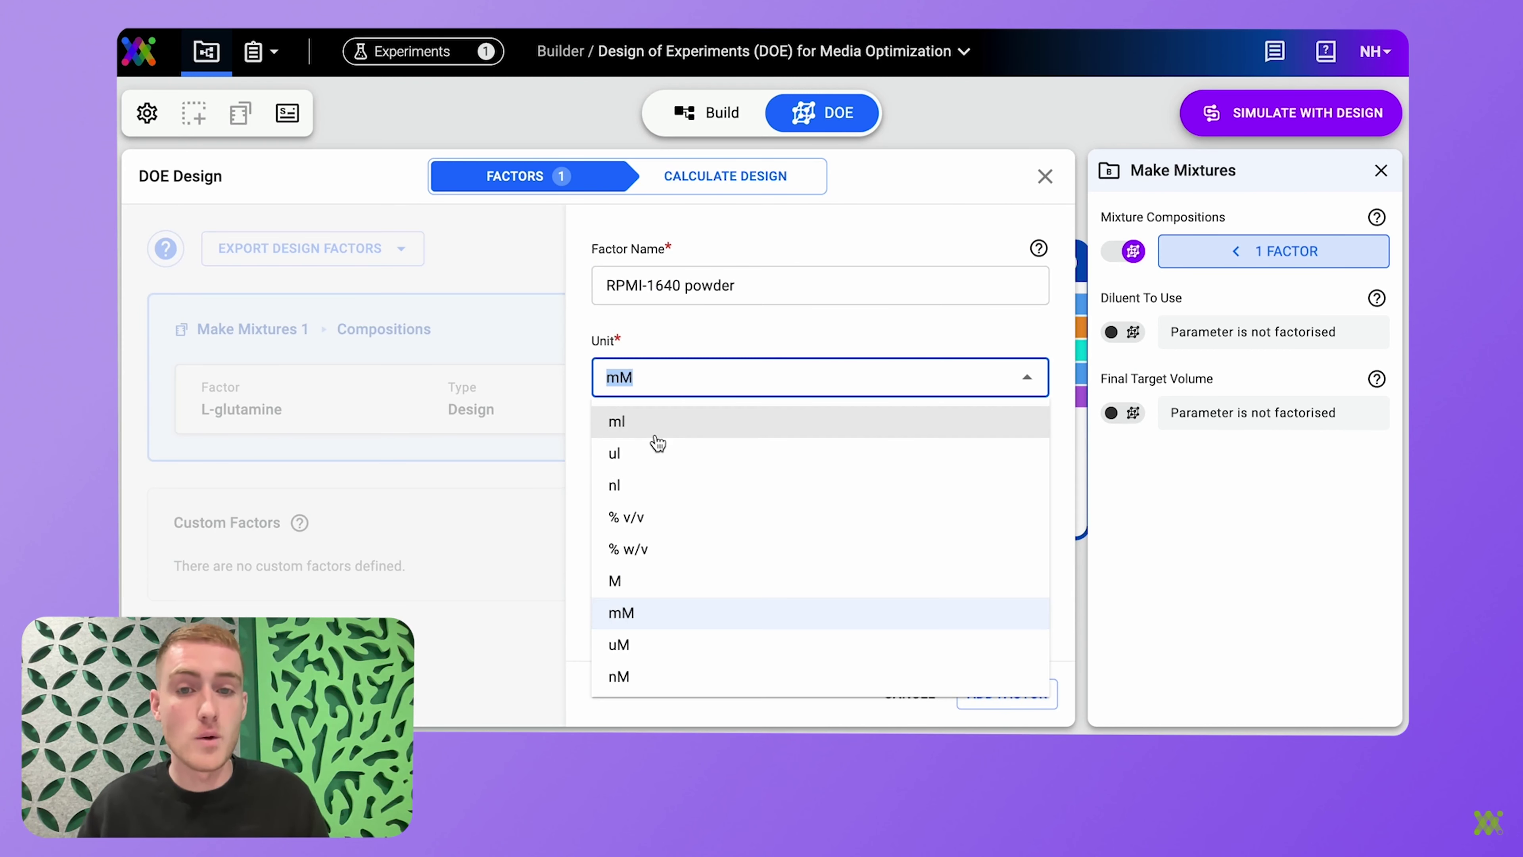
scroll(653, 459, down, 3)
click(653, 442)
click(643, 451)
text(10.4)
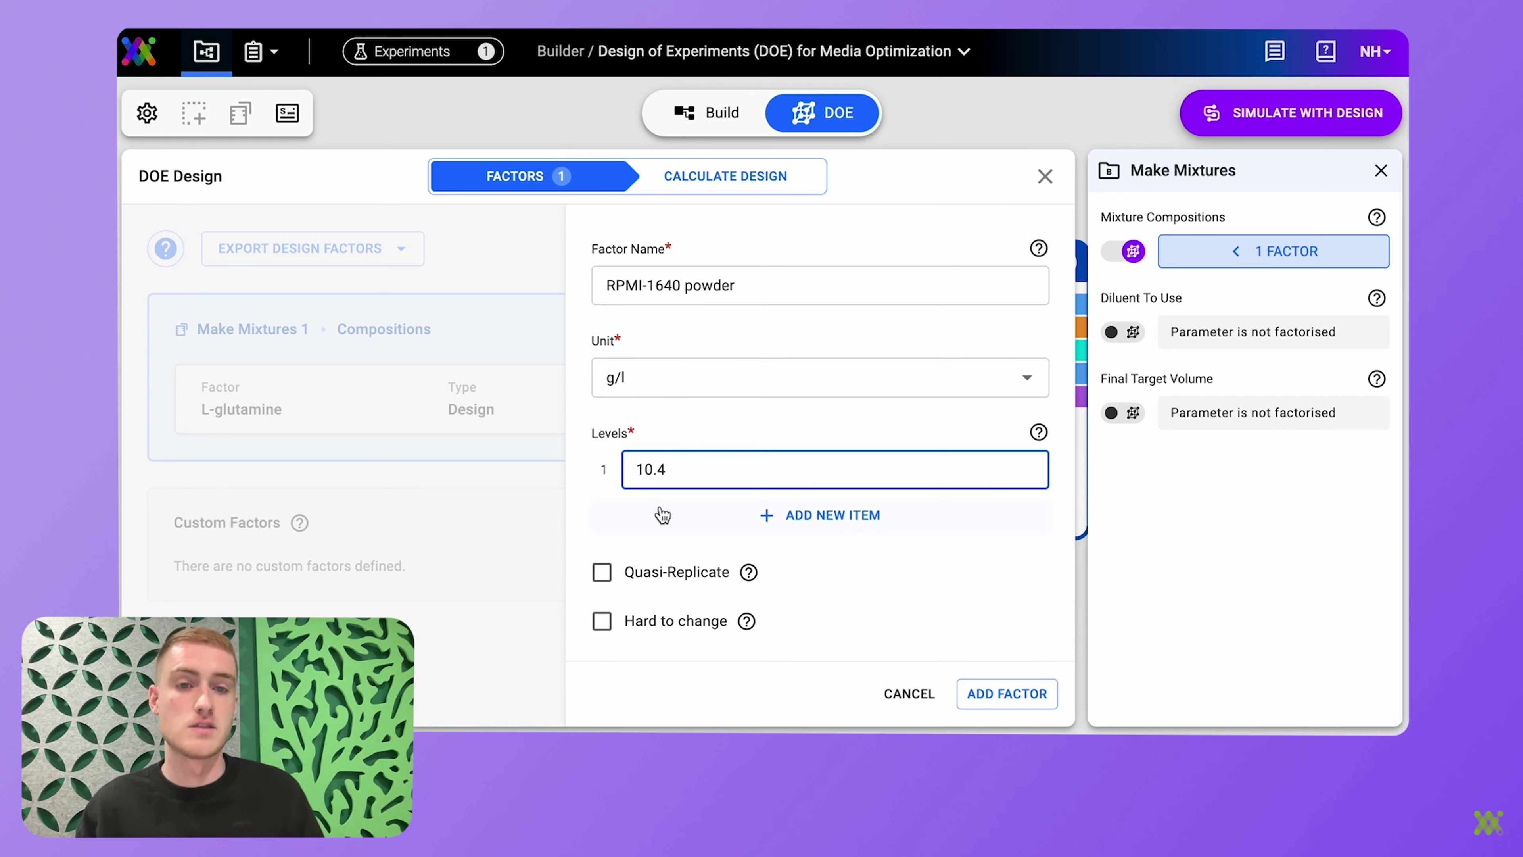
key(Return)
text(15.6)
scroll(663, 510, down, 3)
click(1006, 694)
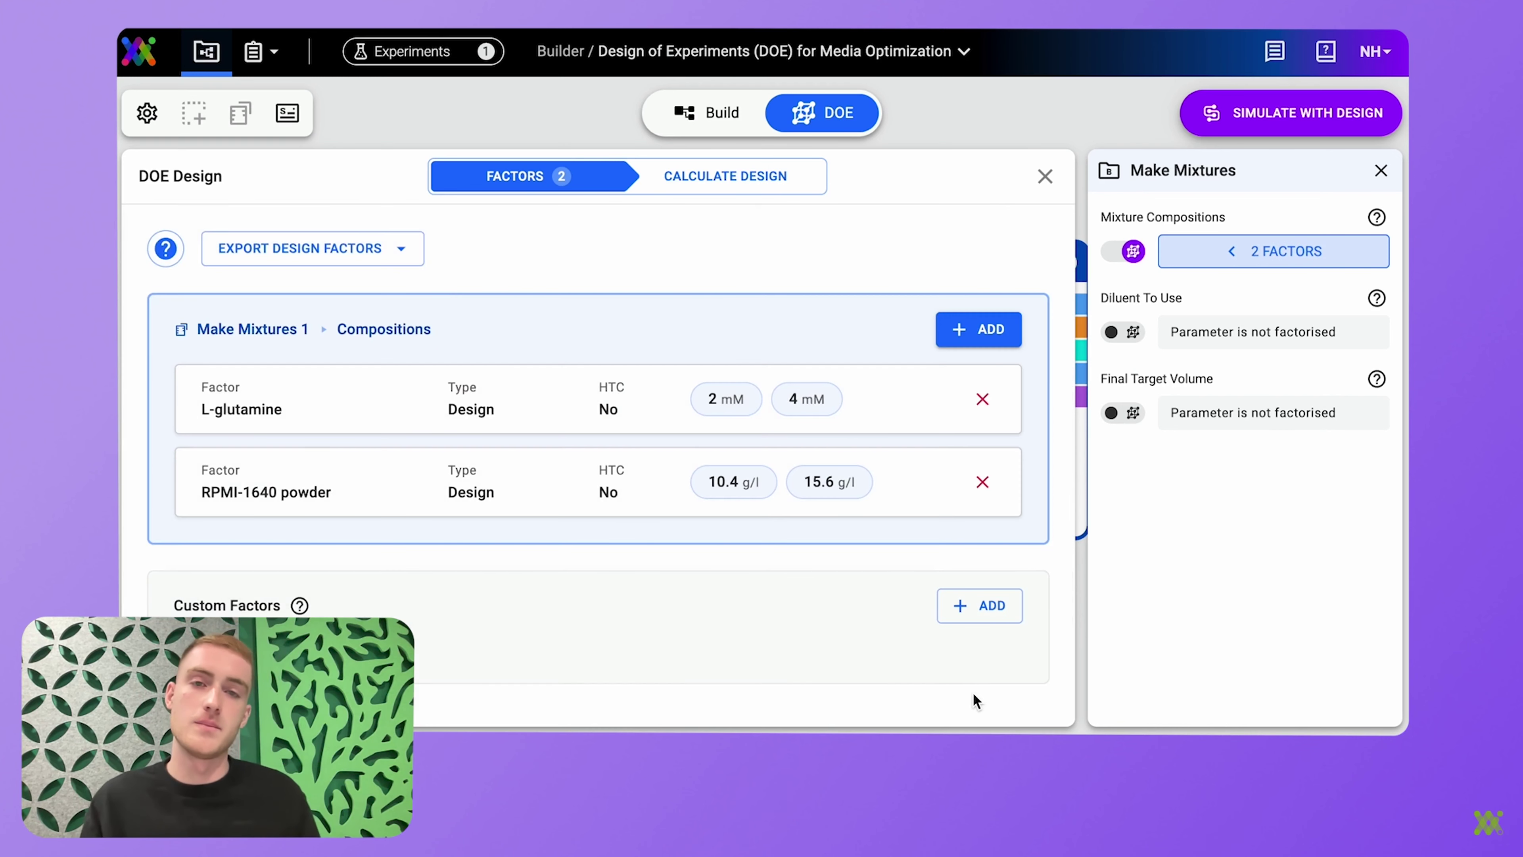
Add a Fetal bovine serum factor in % v/v with levels 10 and 20.
click(988, 331)
click(806, 318)
click(748, 289)
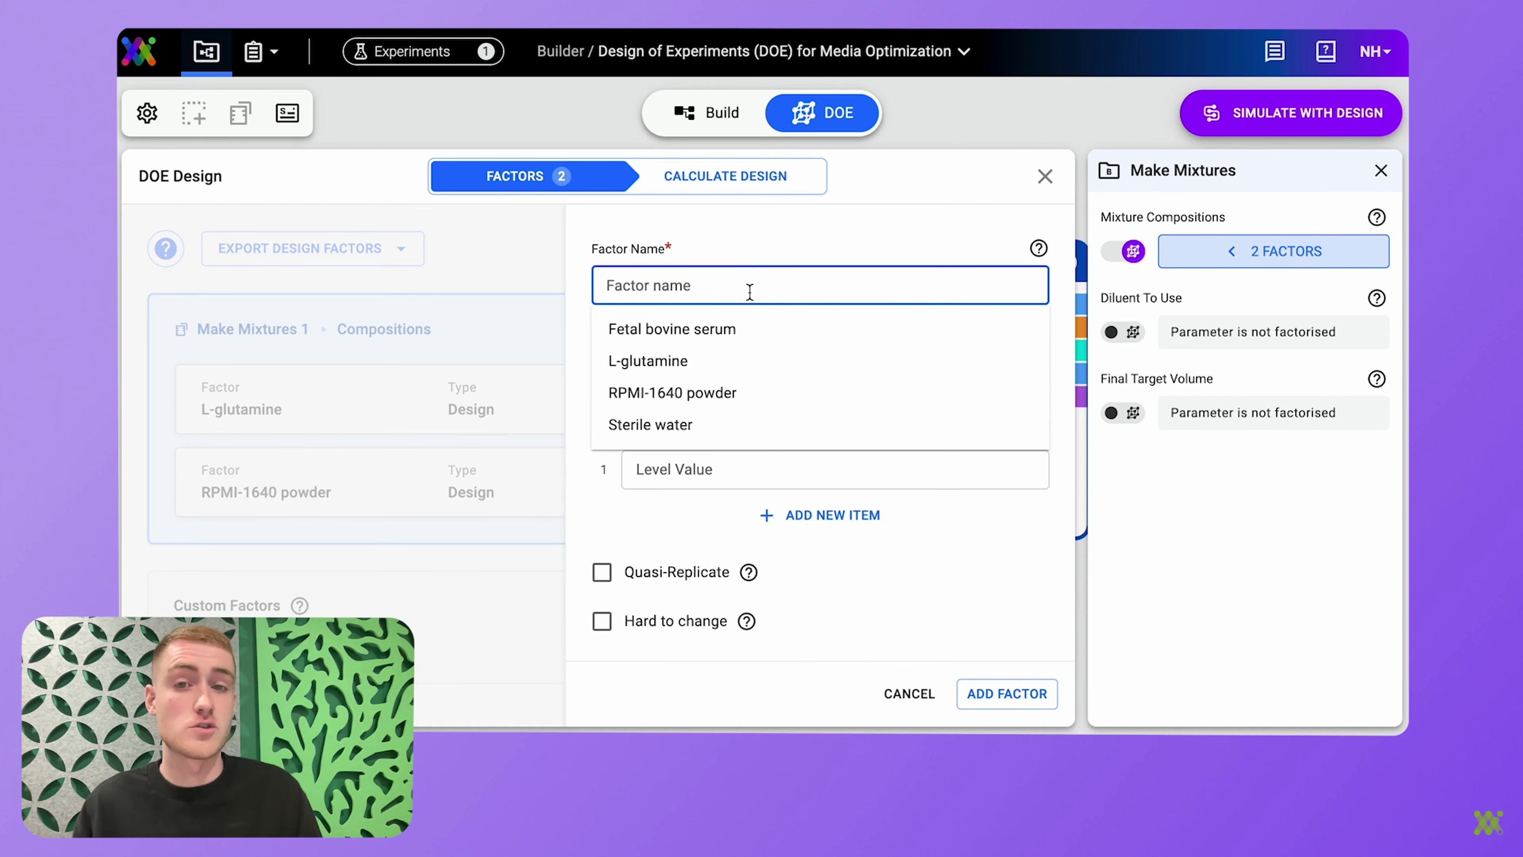
click(714, 327)
click(708, 378)
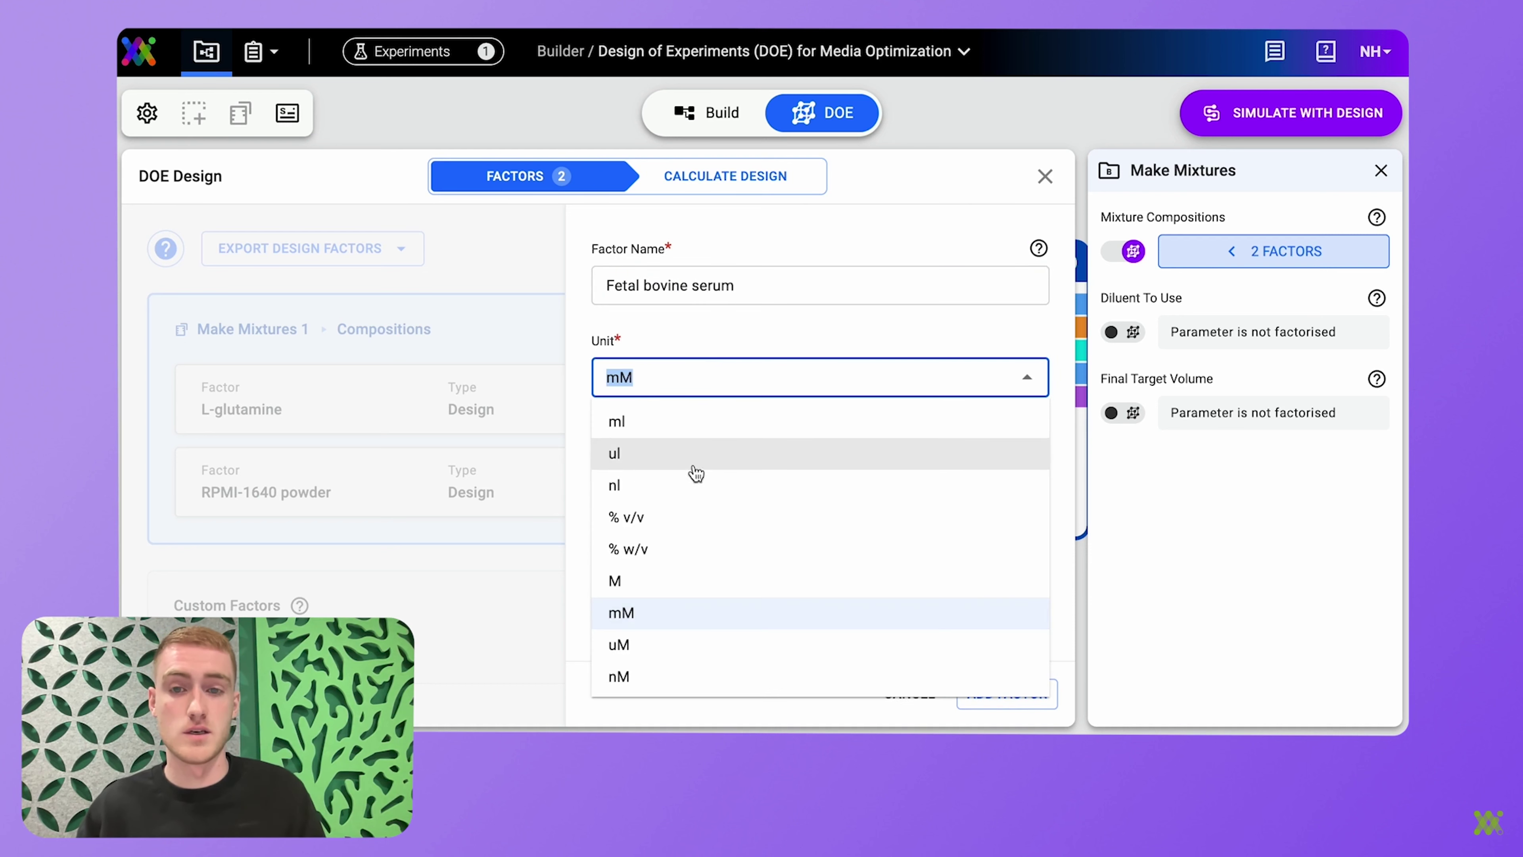
click(676, 511)
click(676, 470)
text(10)
click(690, 511)
text(20)
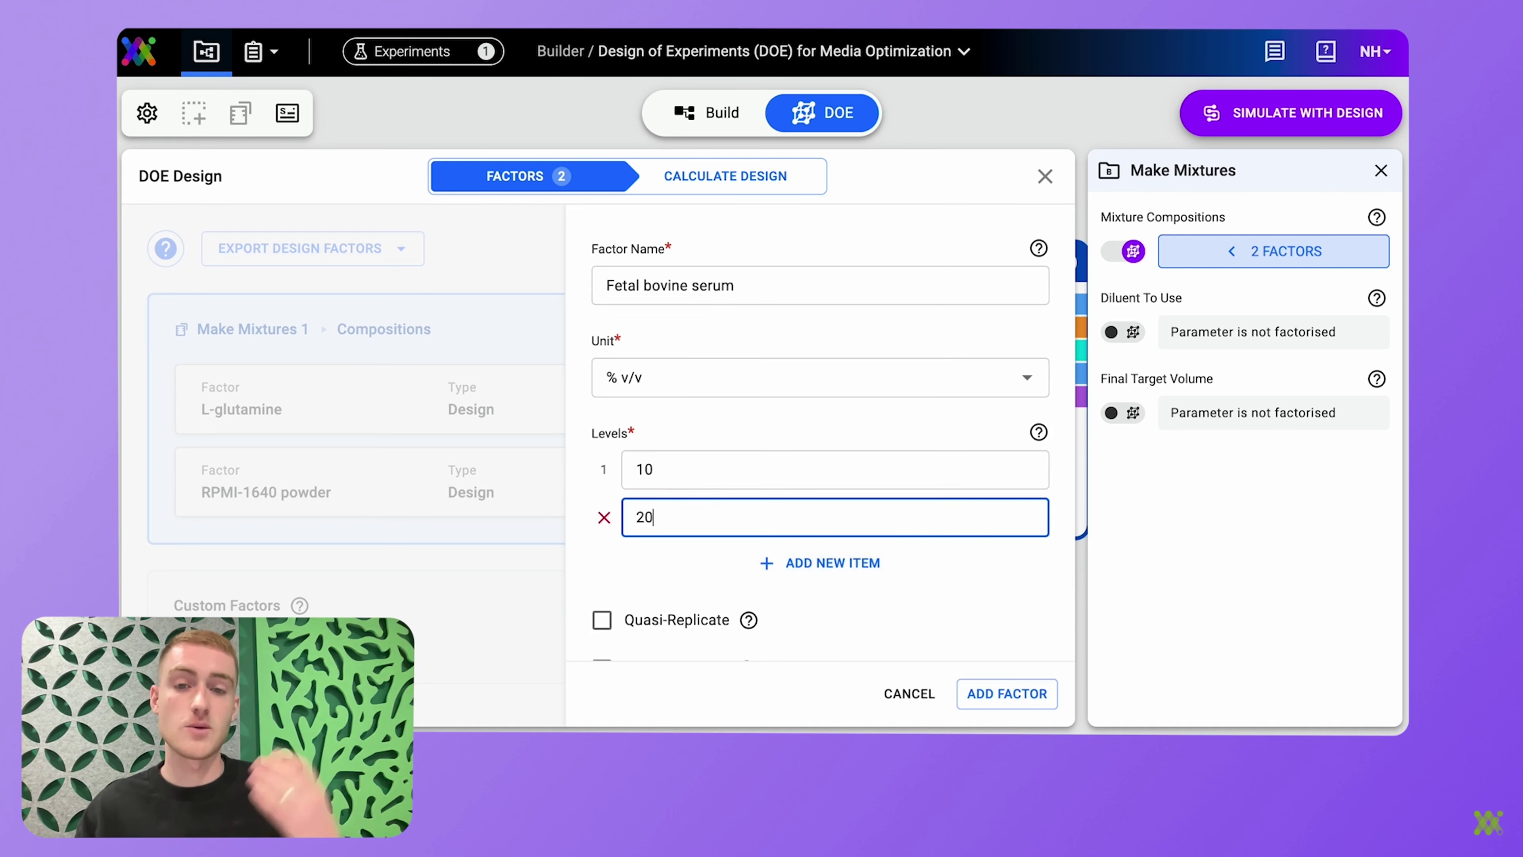
scroll(899, 540, down, 5)
click(986, 696)
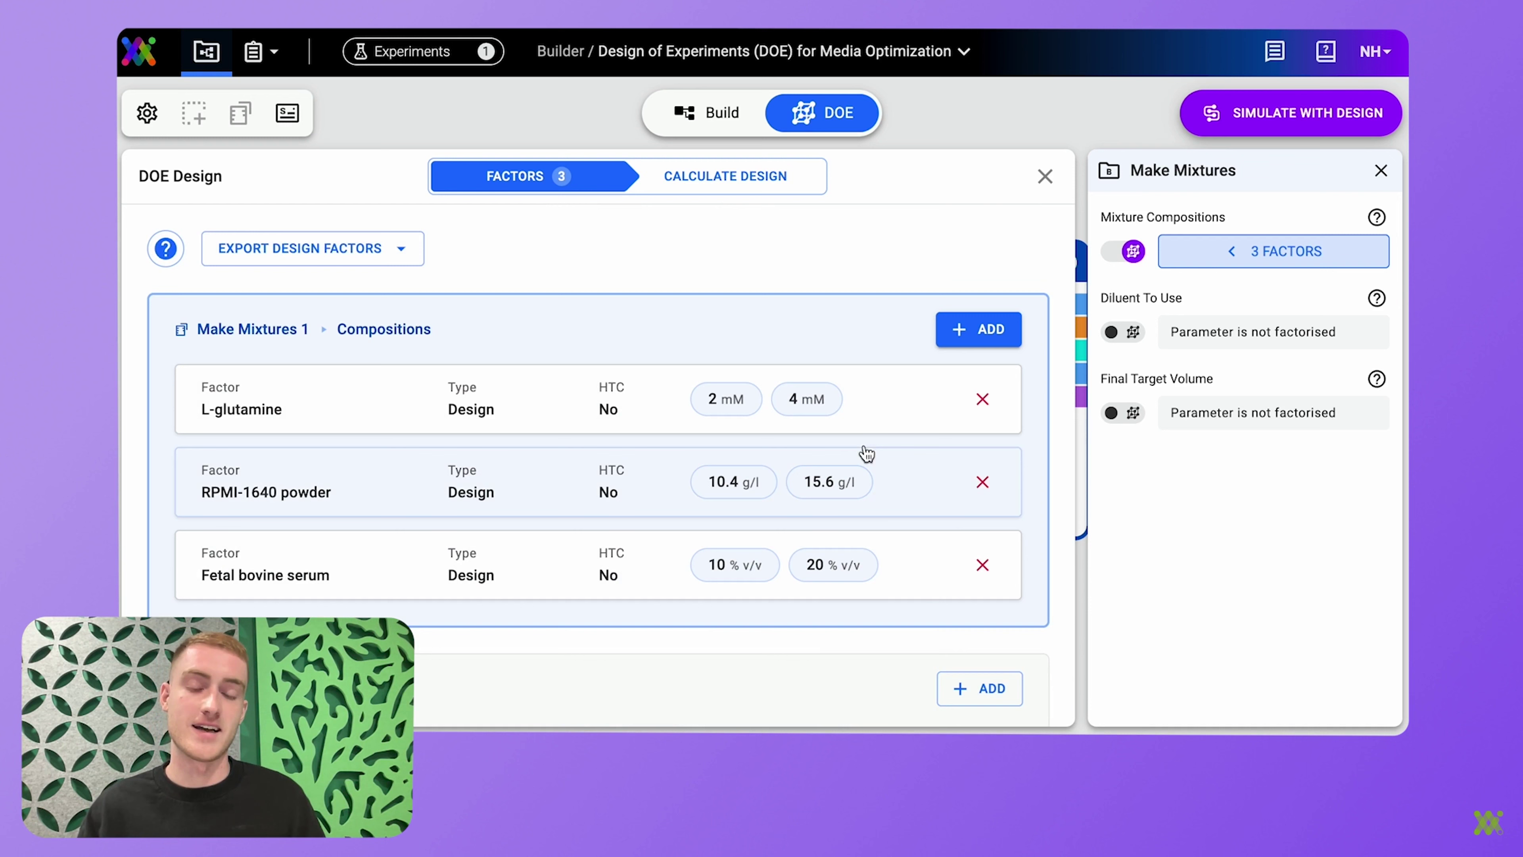
Calculate the Spacefill design and drag the power-analysis Effect Size slider to 0.50.
click(686, 184)
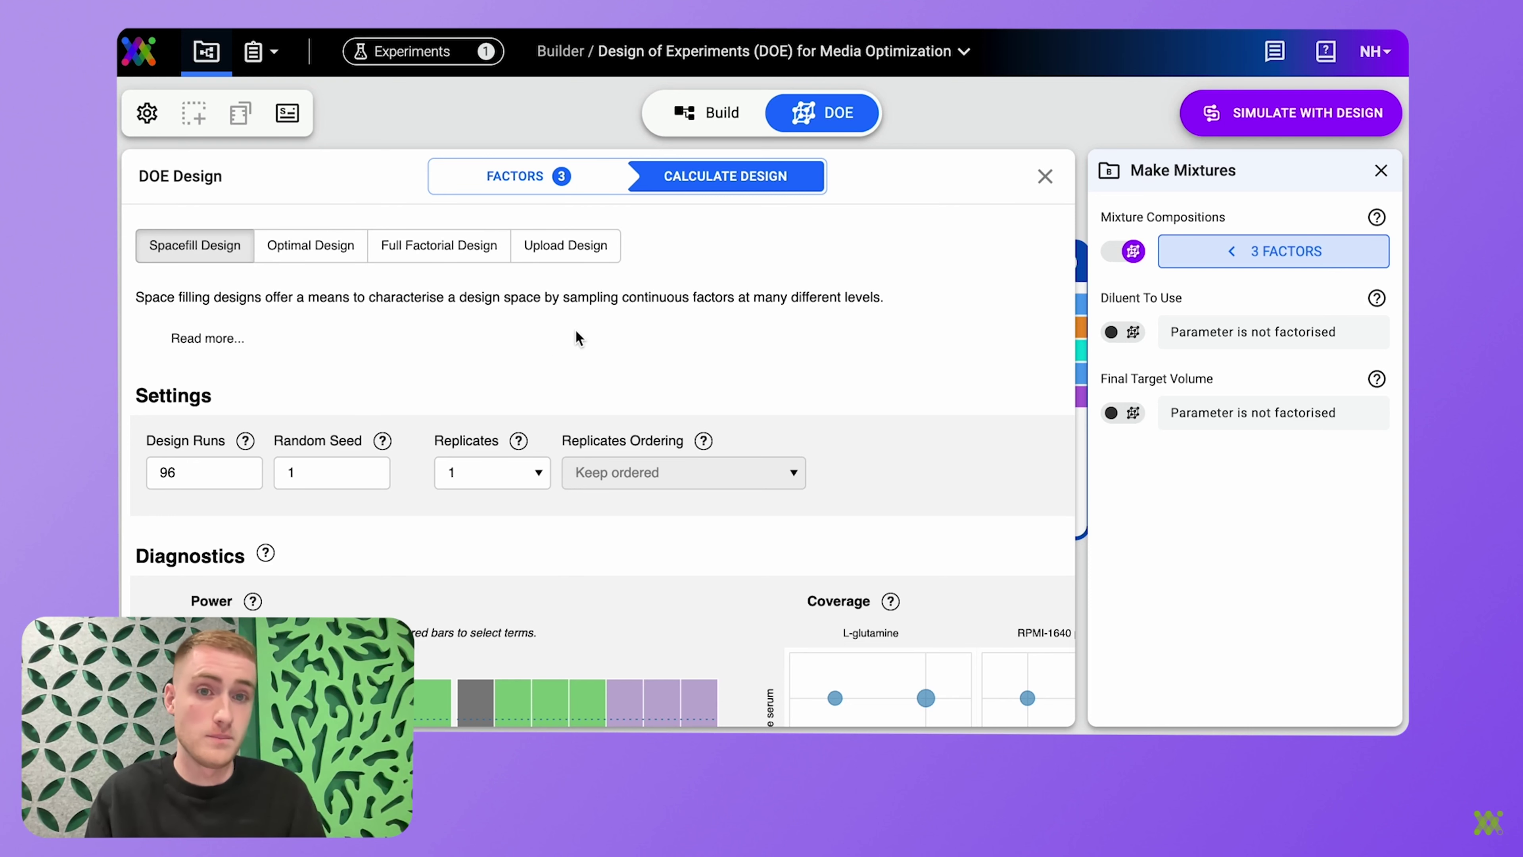
scroll(575, 332, down, 5)
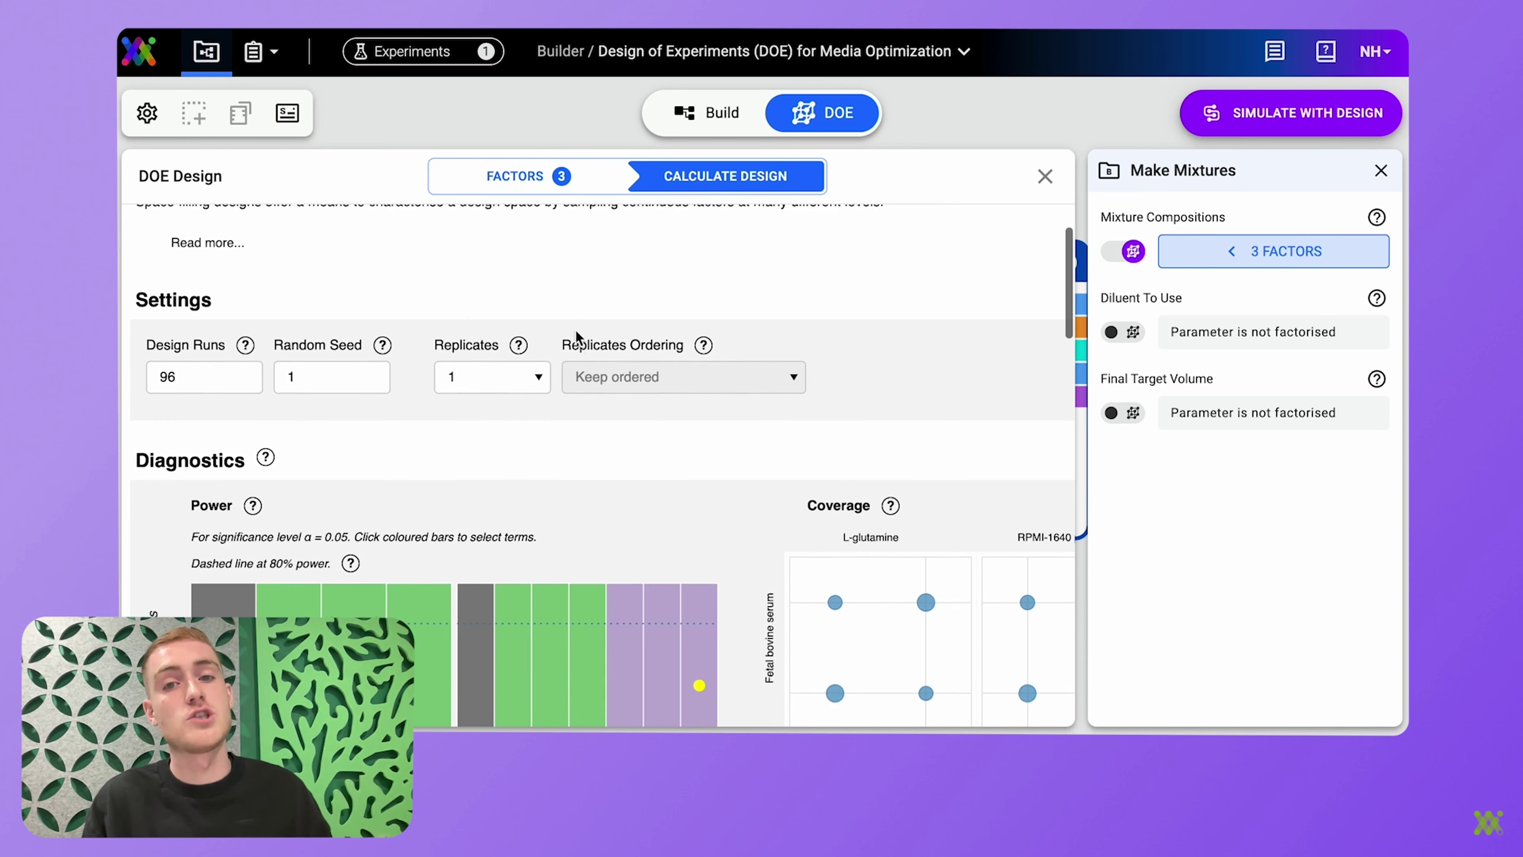
scroll(574, 338, down, 1)
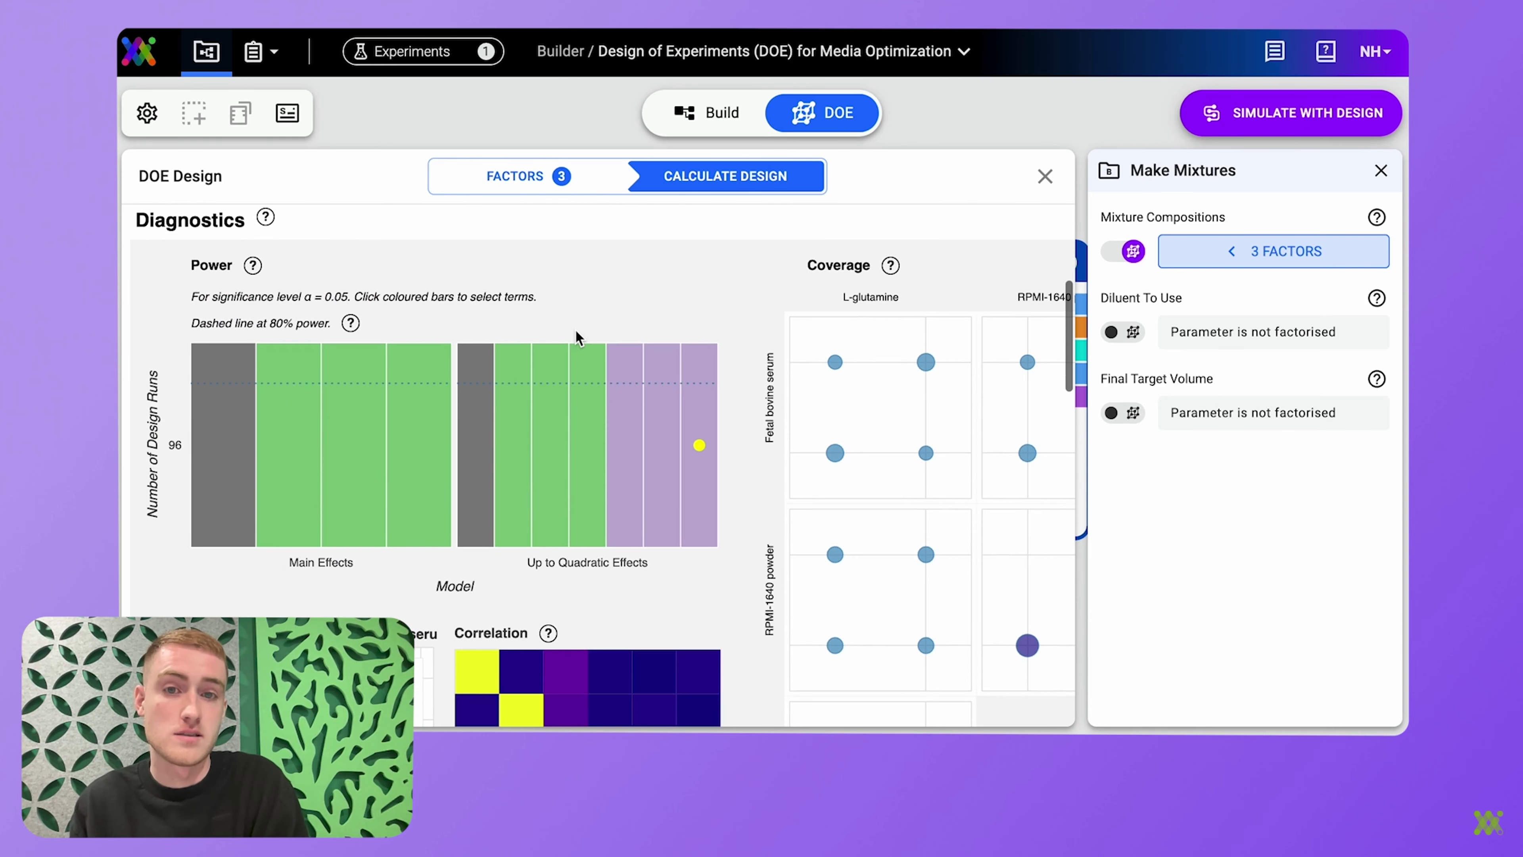
mouse_move(259, 424)
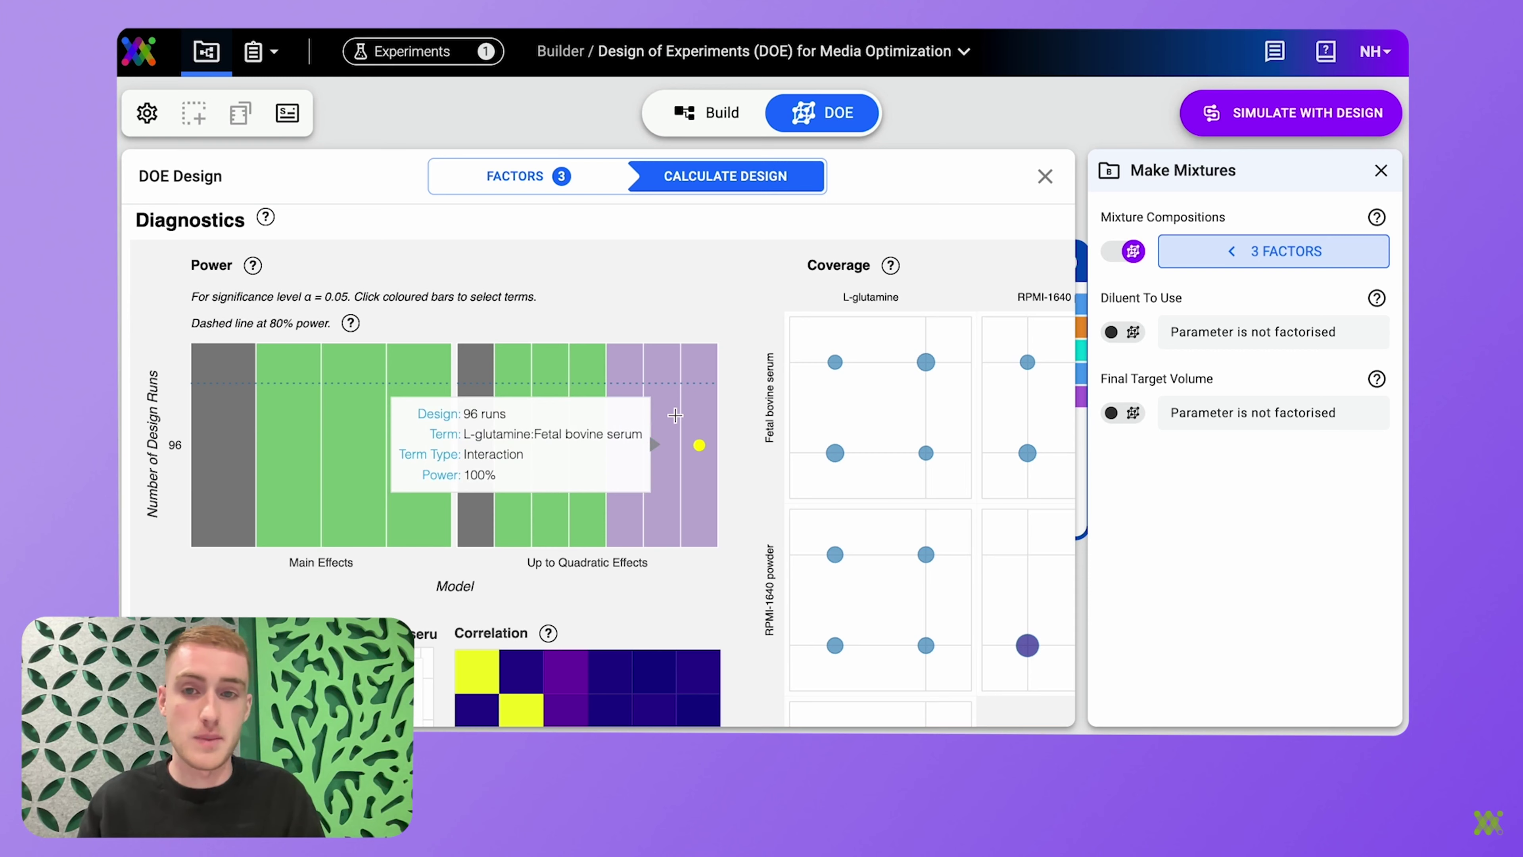
scroll(881, 437, right, 1)
scroll(881, 437, right, 5)
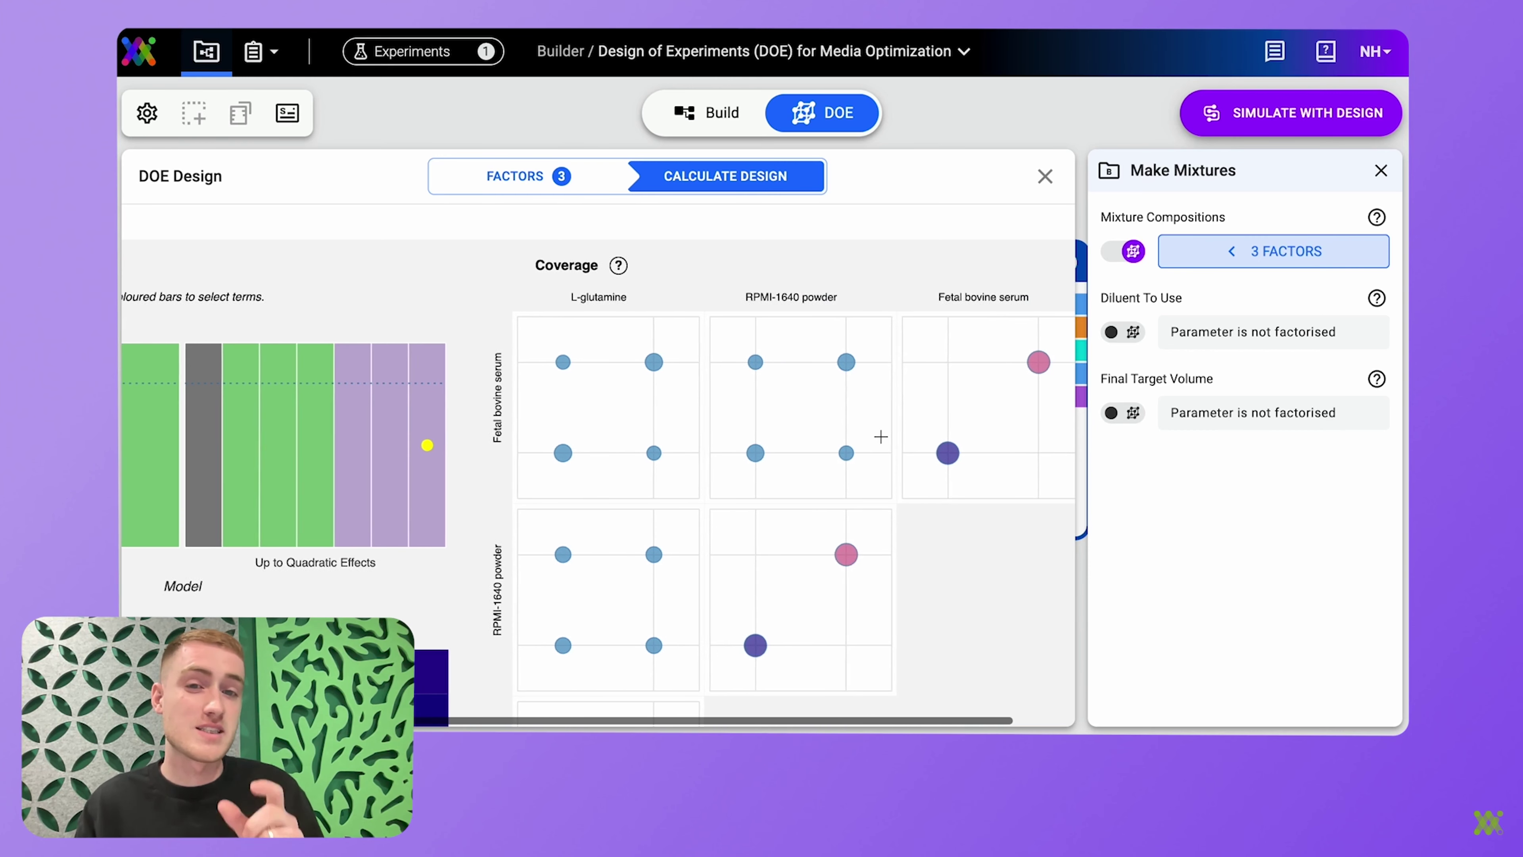
scroll(881, 436, down, 2)
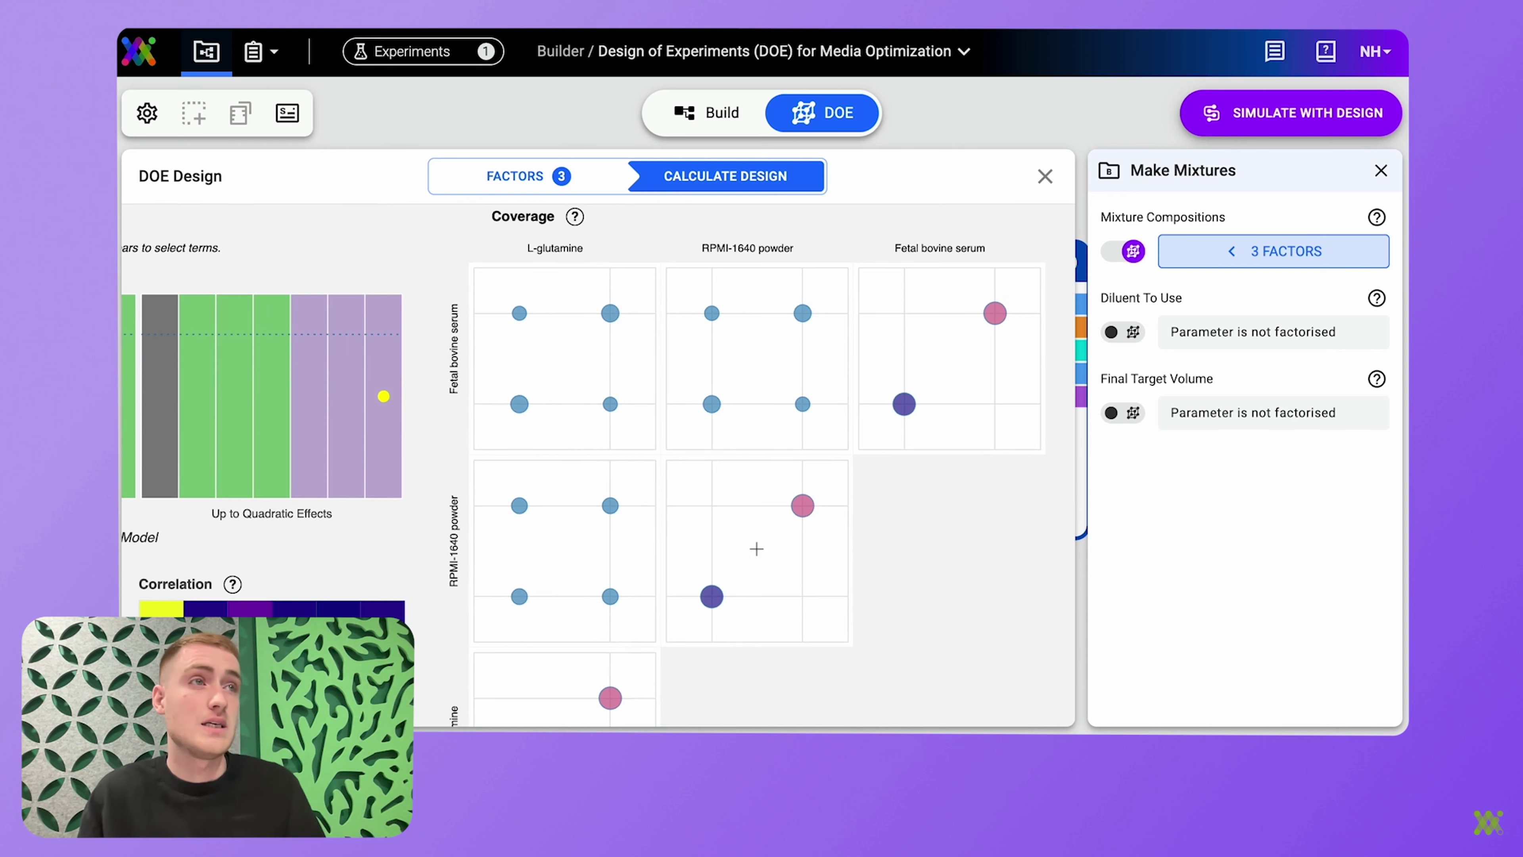
mouse_move(610, 595)
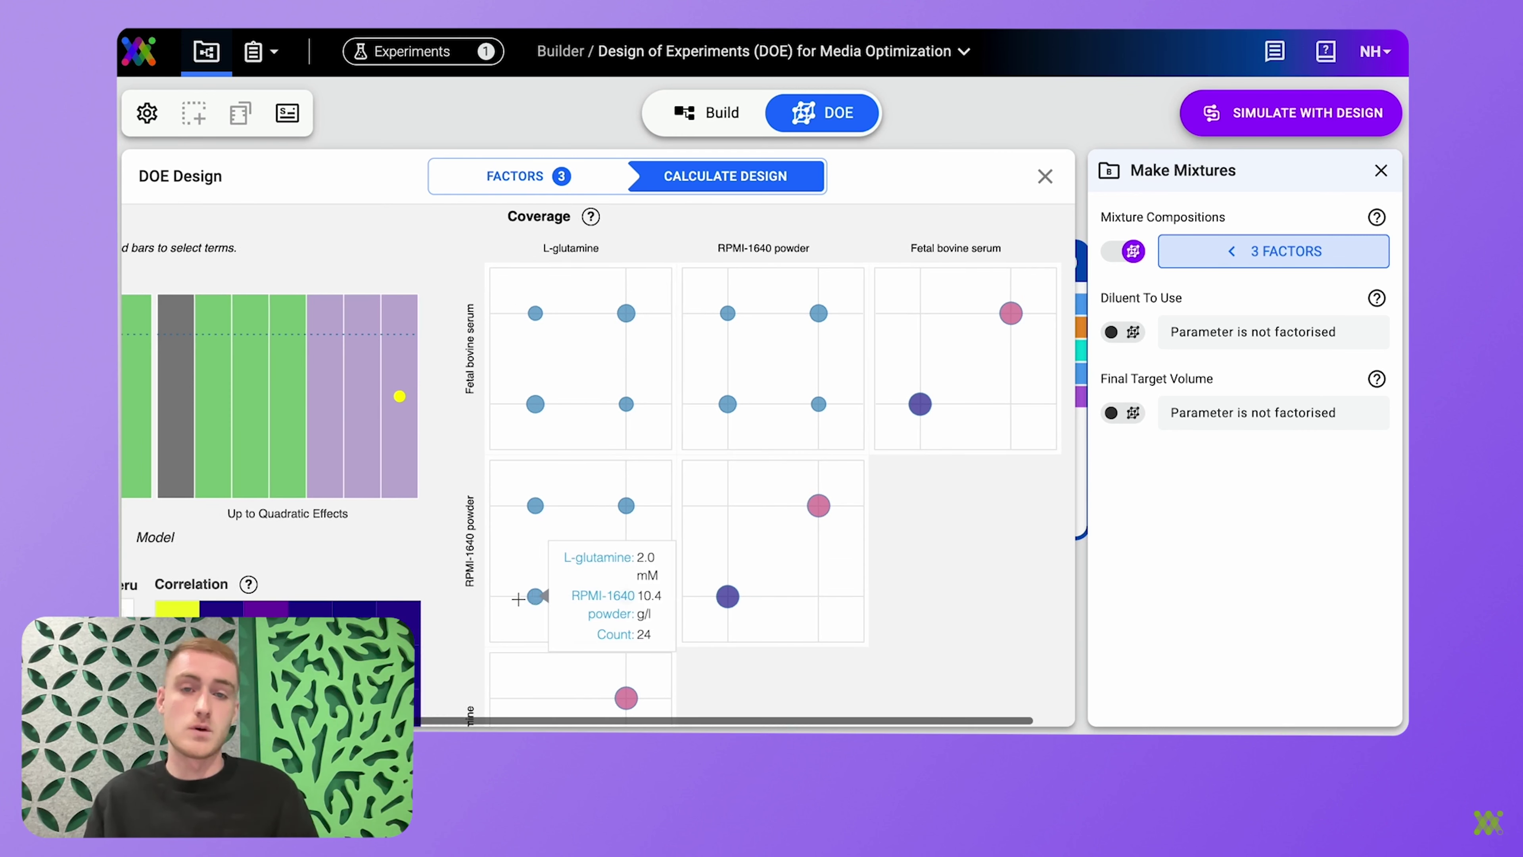
scroll(526, 597, left, 5)
scroll(523, 606, down, 5)
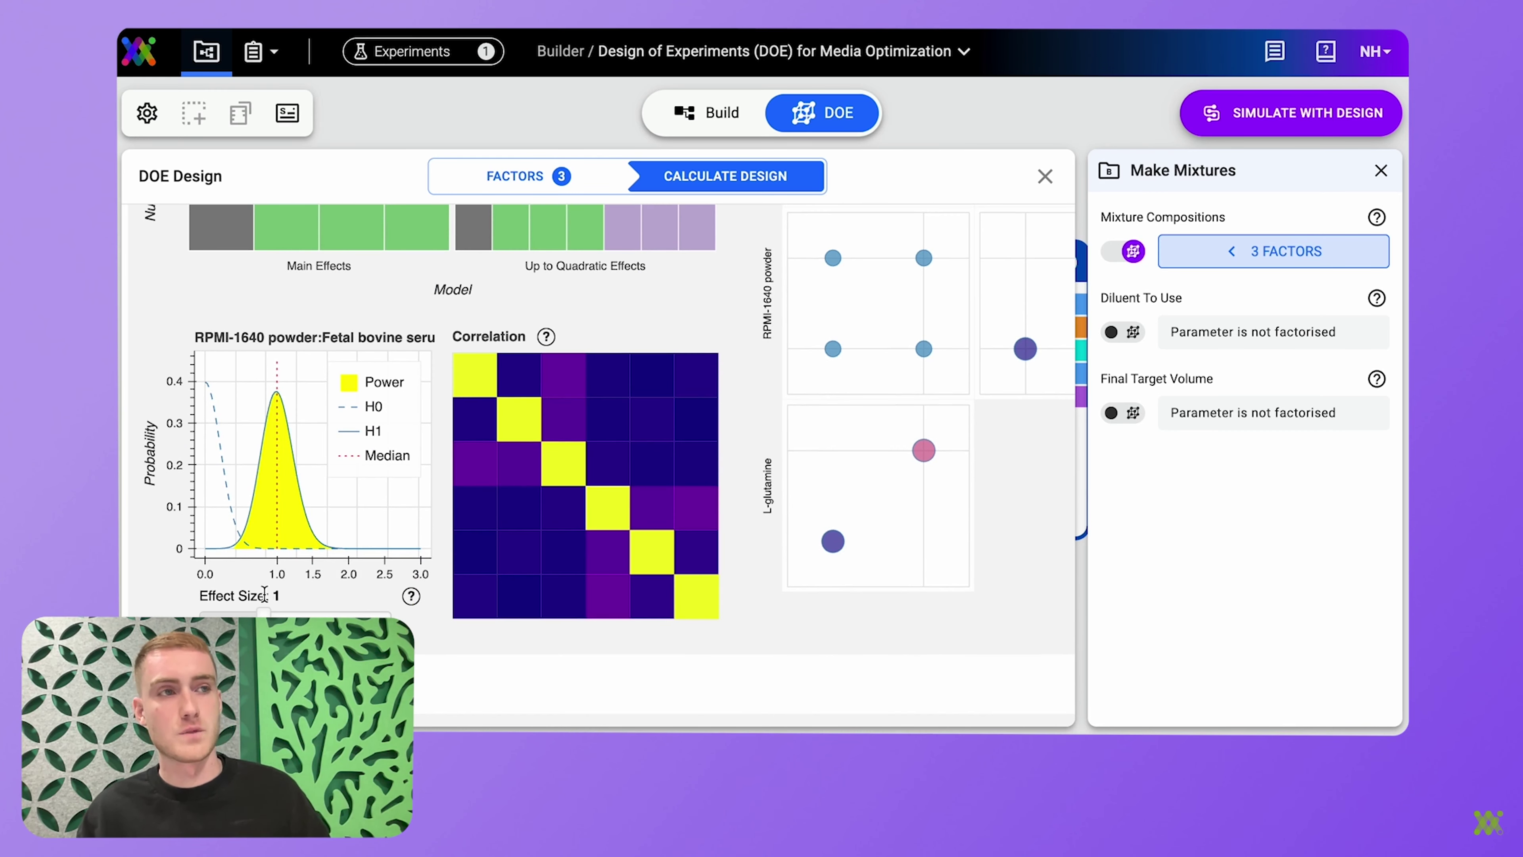
drag(264, 608, 229, 608)
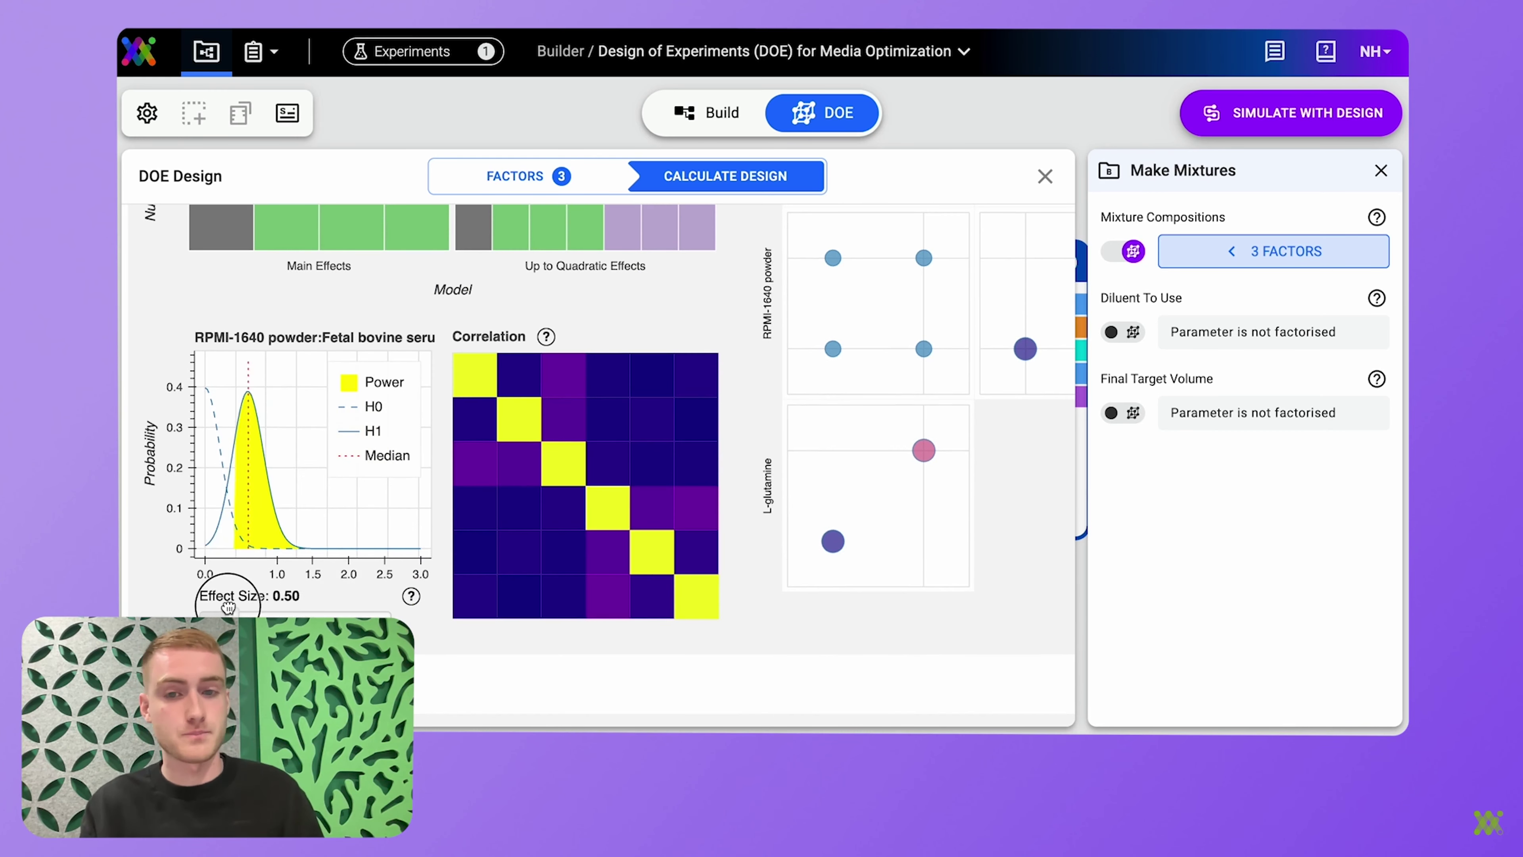
scroll(780, 630, up, 10)
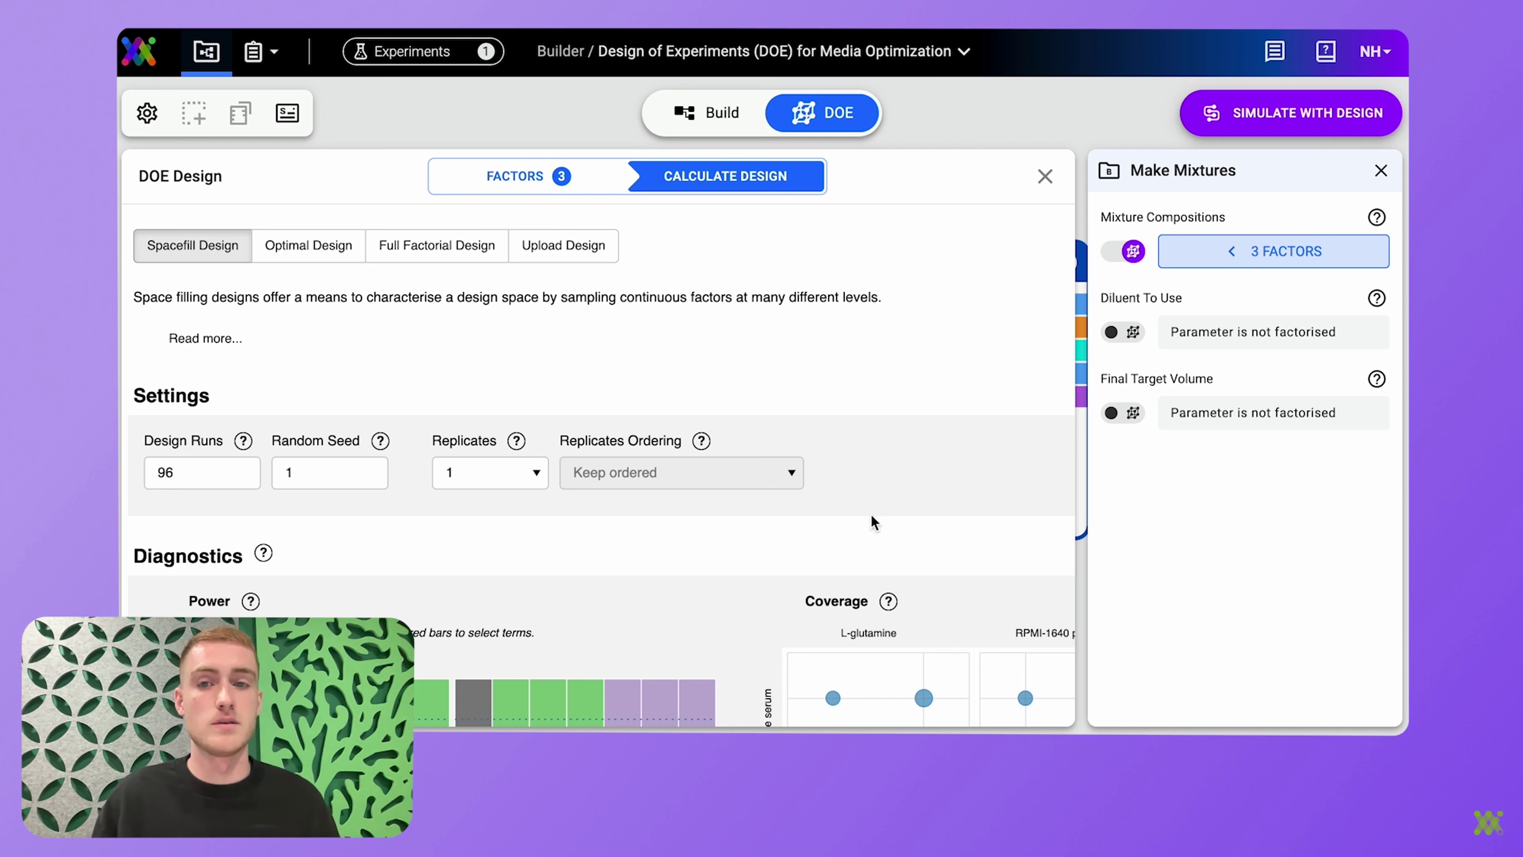
Simulate the design and review its plate setup wells and table of design runs.
click(1217, 114)
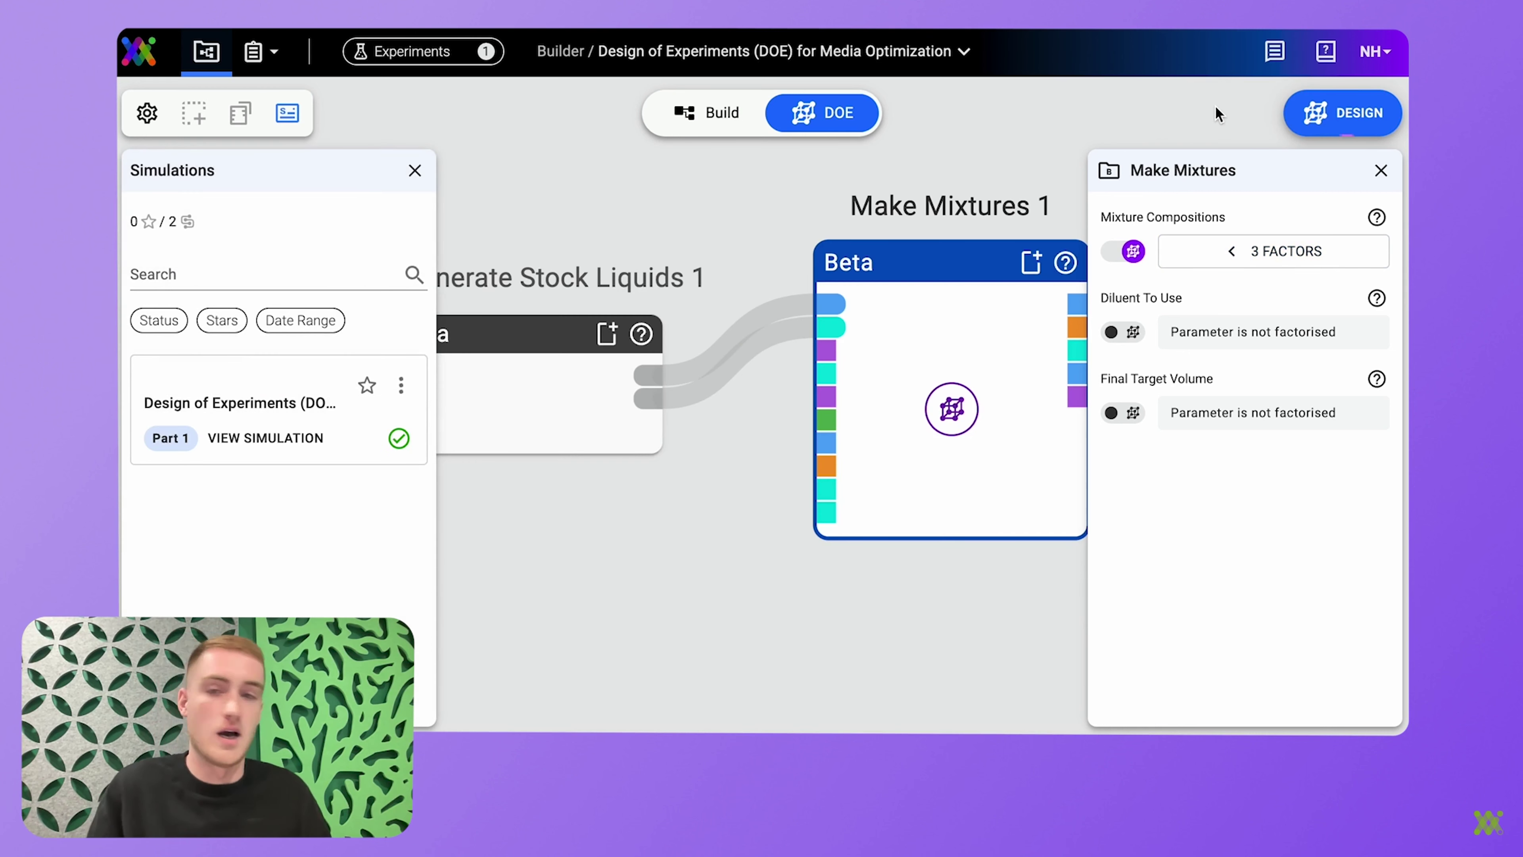
click(219, 438)
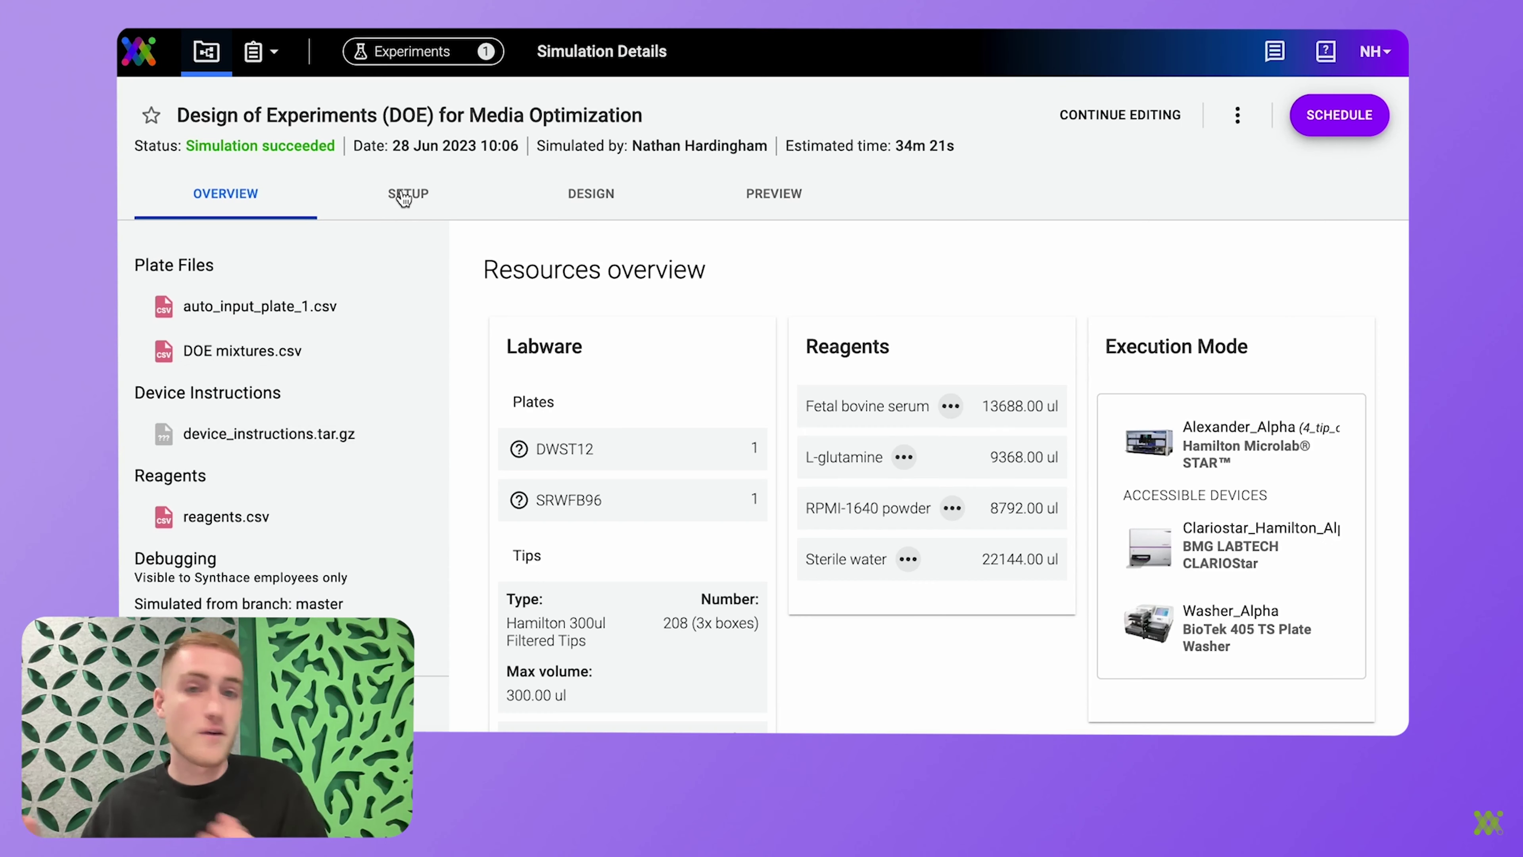
click(405, 195)
click(531, 337)
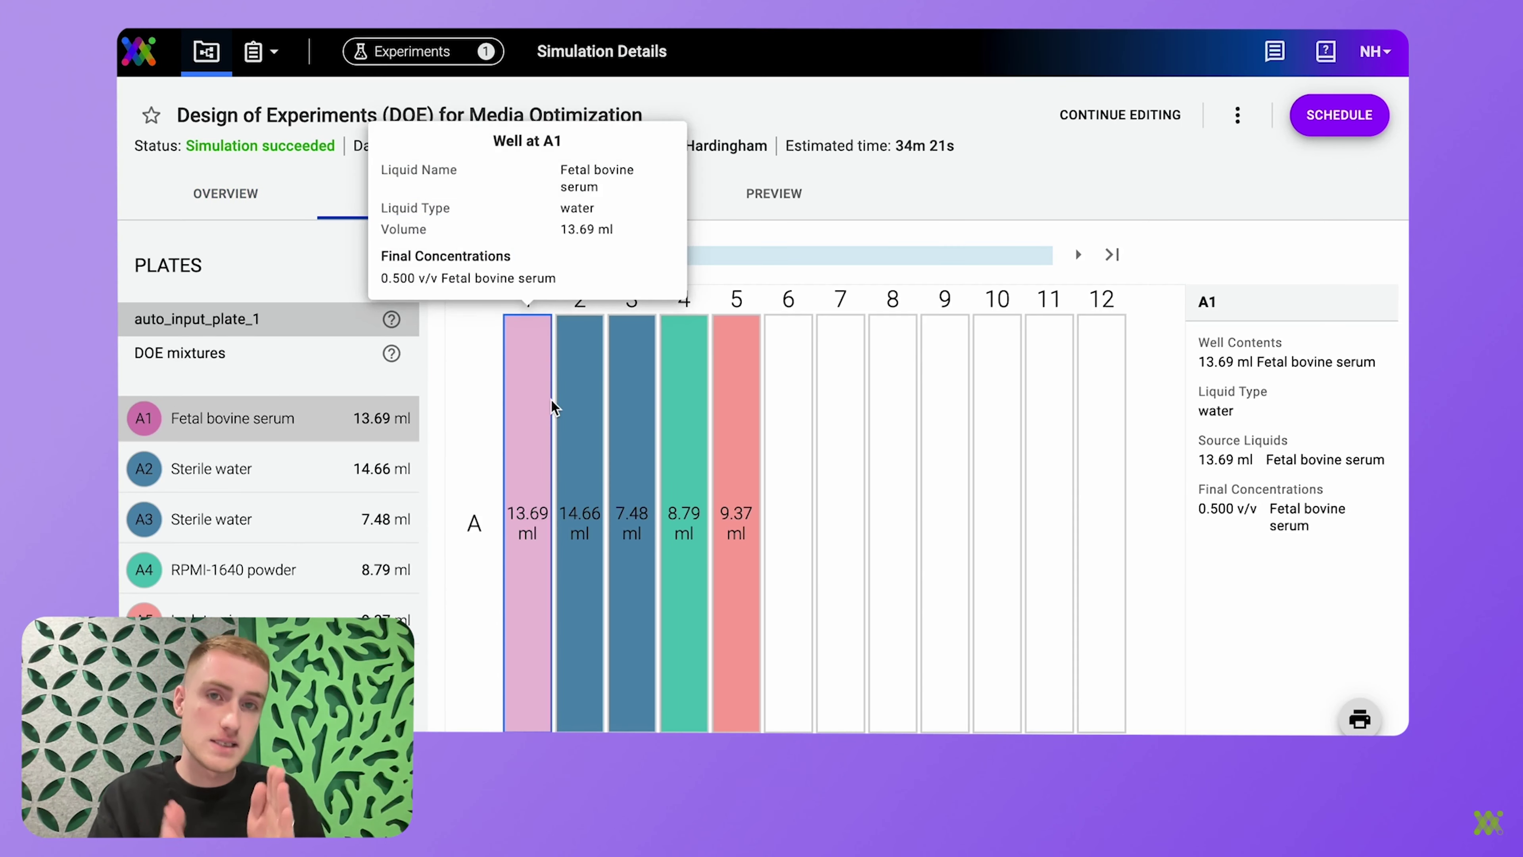
click(596, 424)
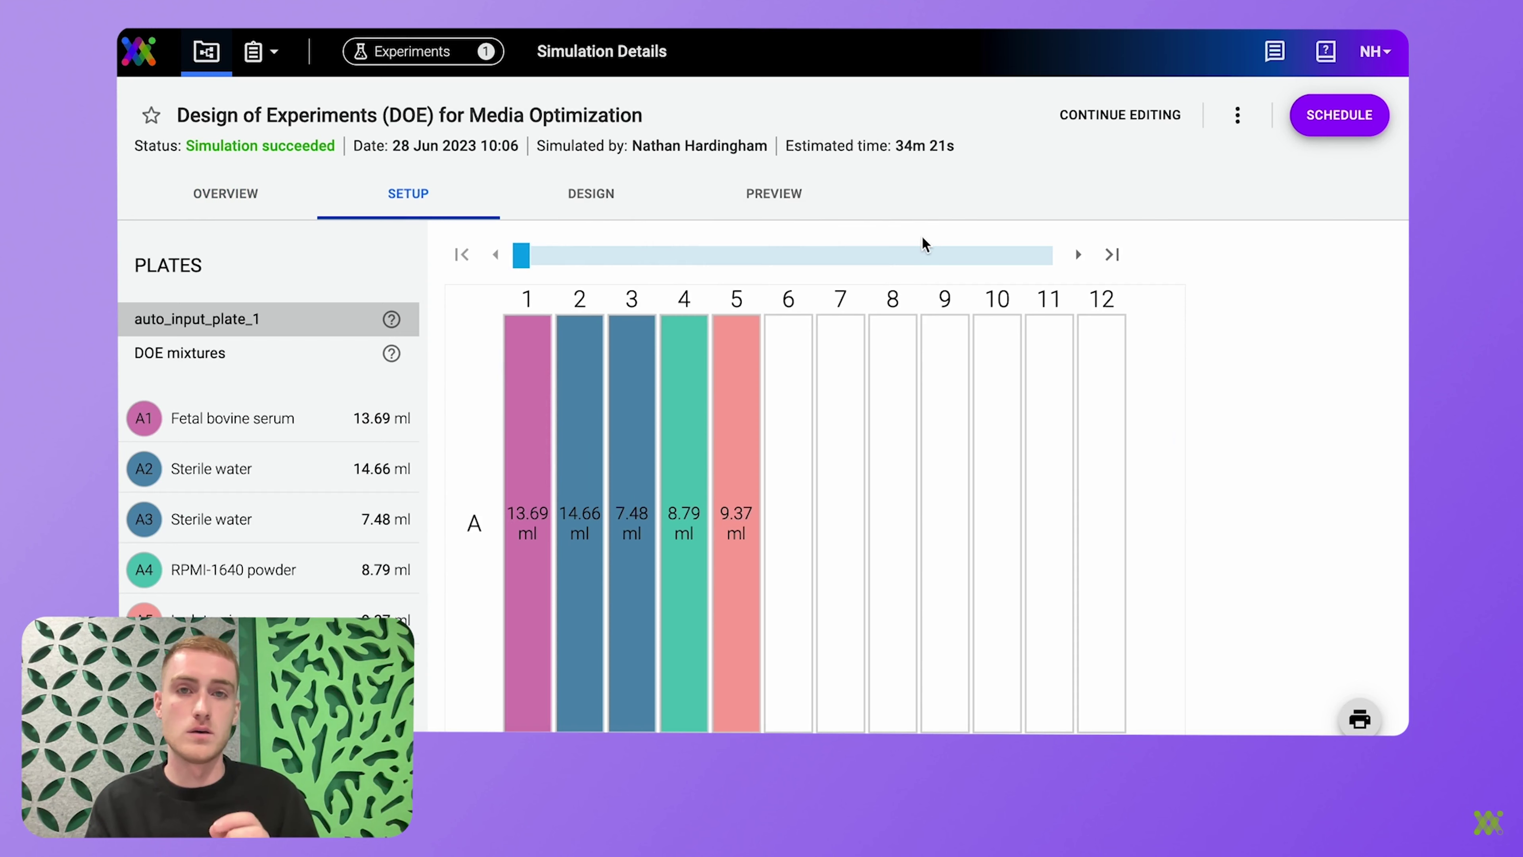
click(573, 195)
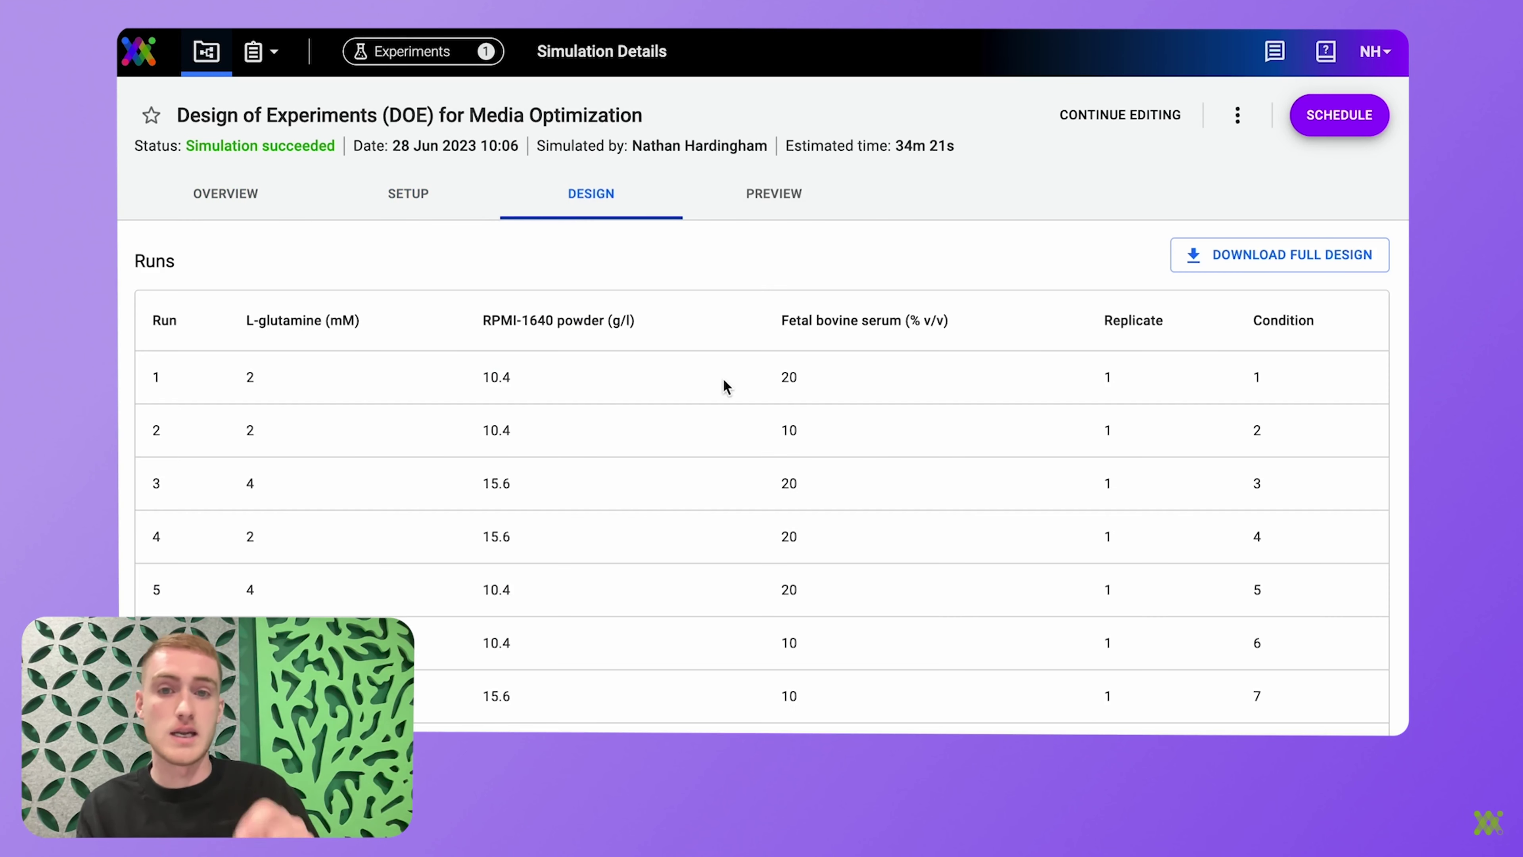
scroll(724, 380, down, 20)
scroll(724, 382, down, 20)
scroll(724, 382, up, 20)
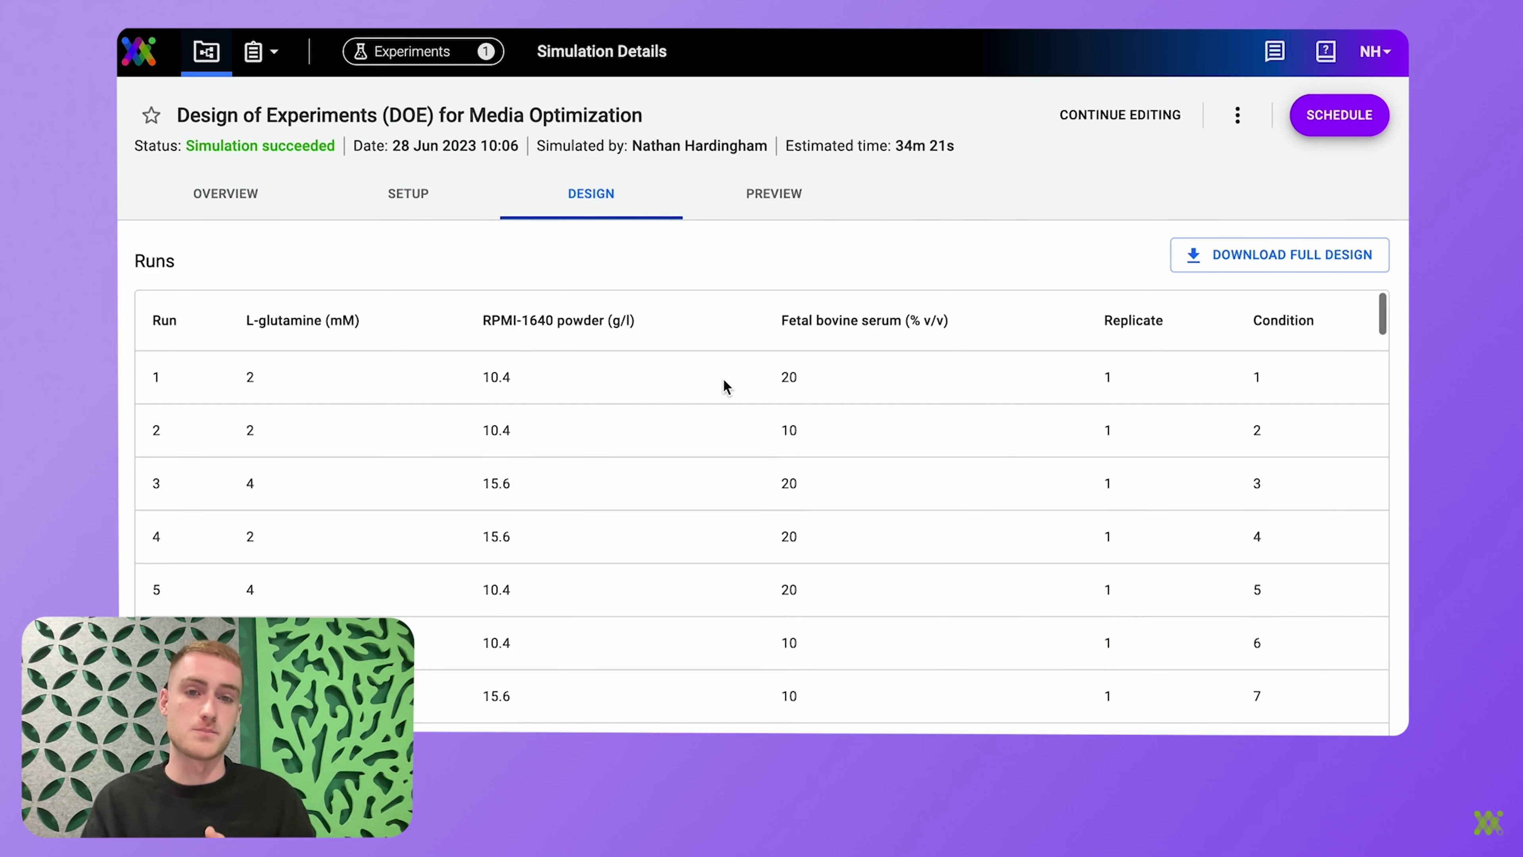
Step through the deck preview, inspect DOE mixtures wells, and request scheduling.
click(754, 194)
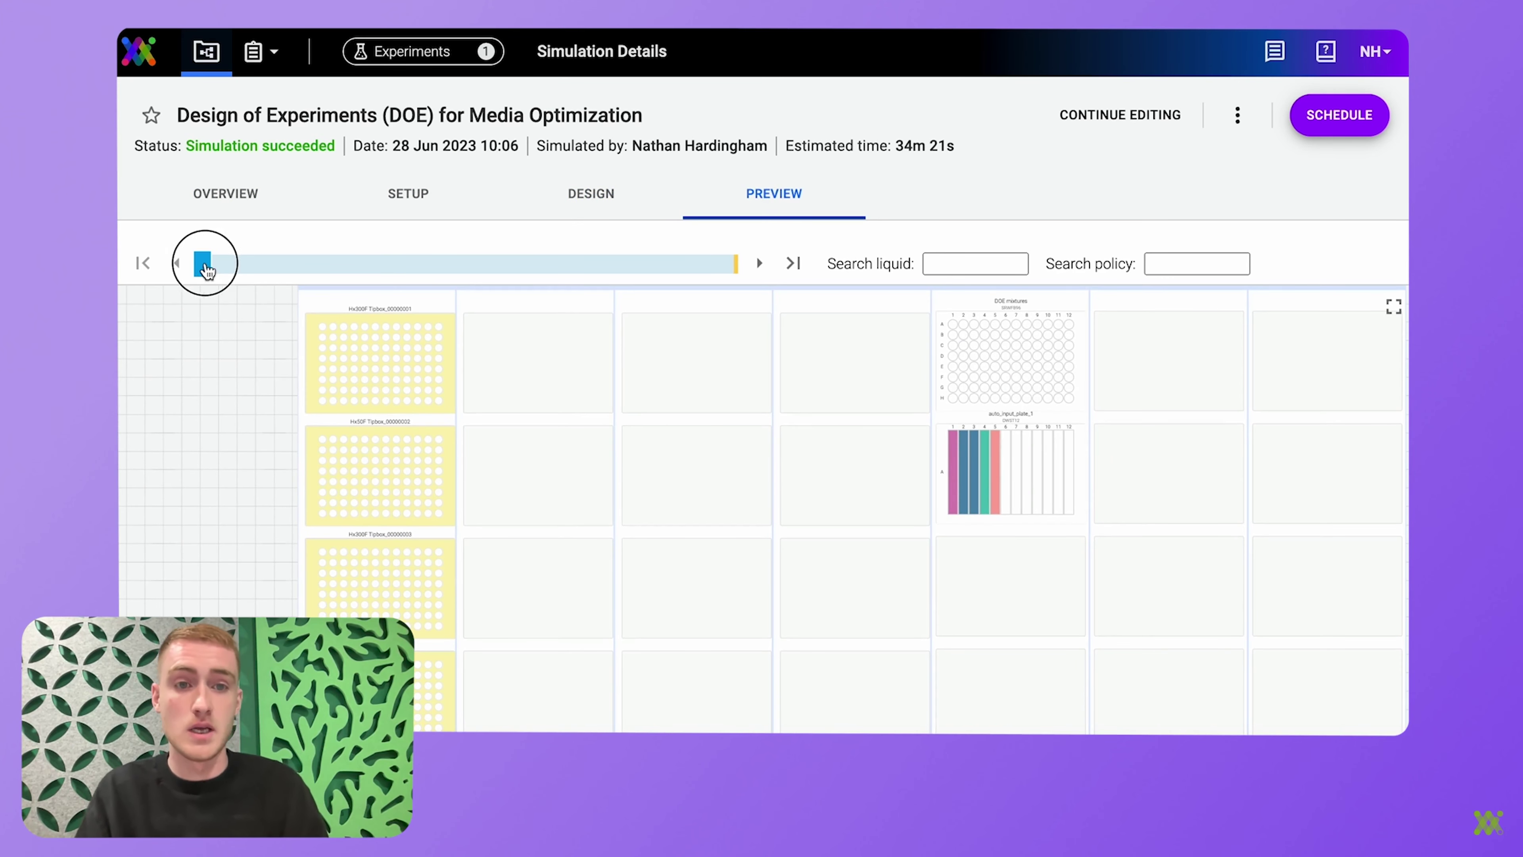
drag(204, 262, 731, 261)
click(996, 354)
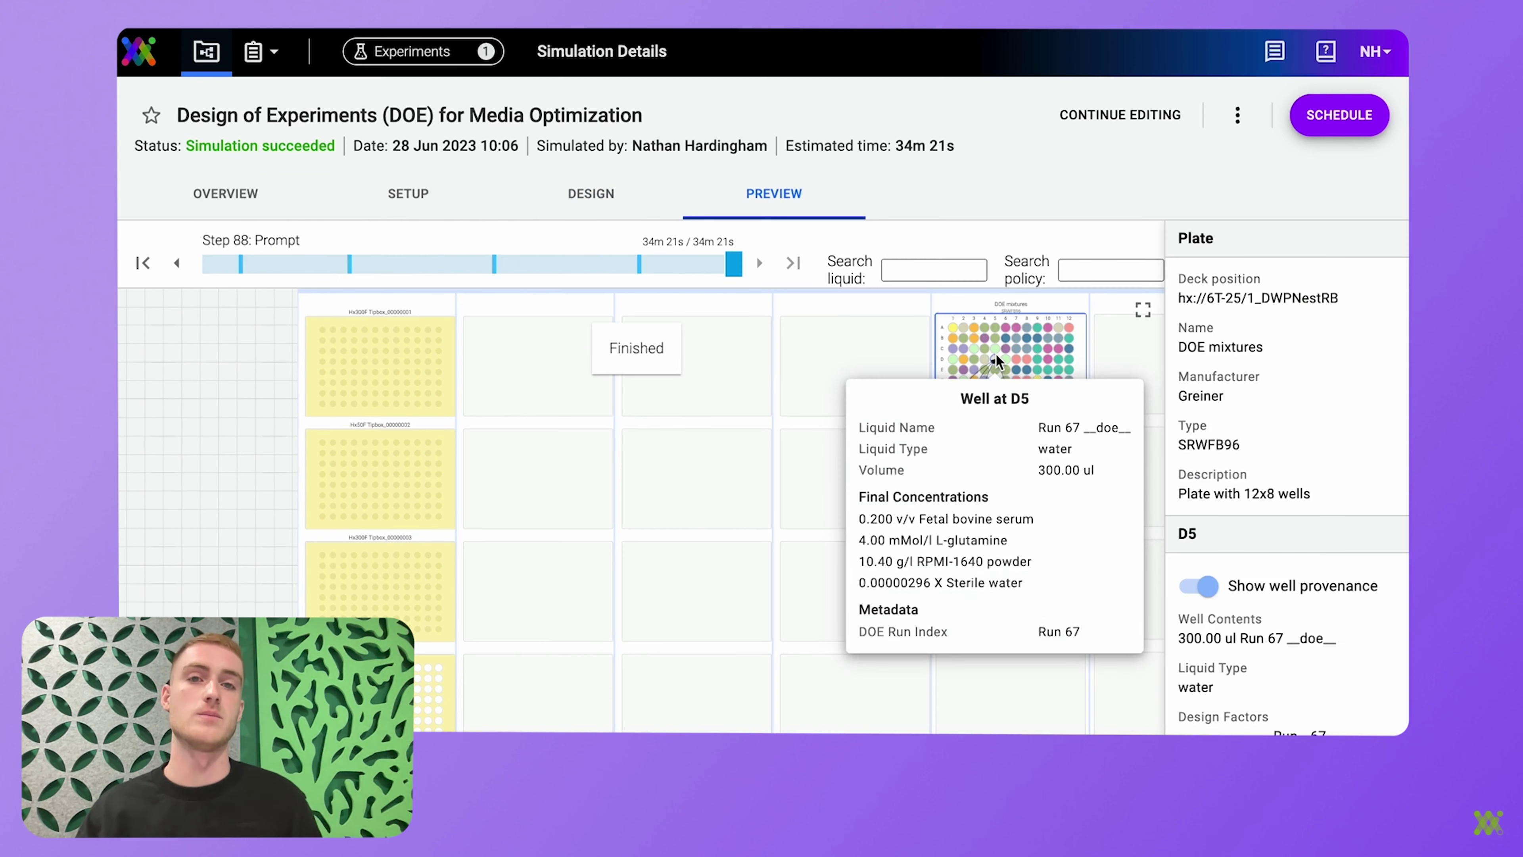
click(954, 326)
click(878, 357)
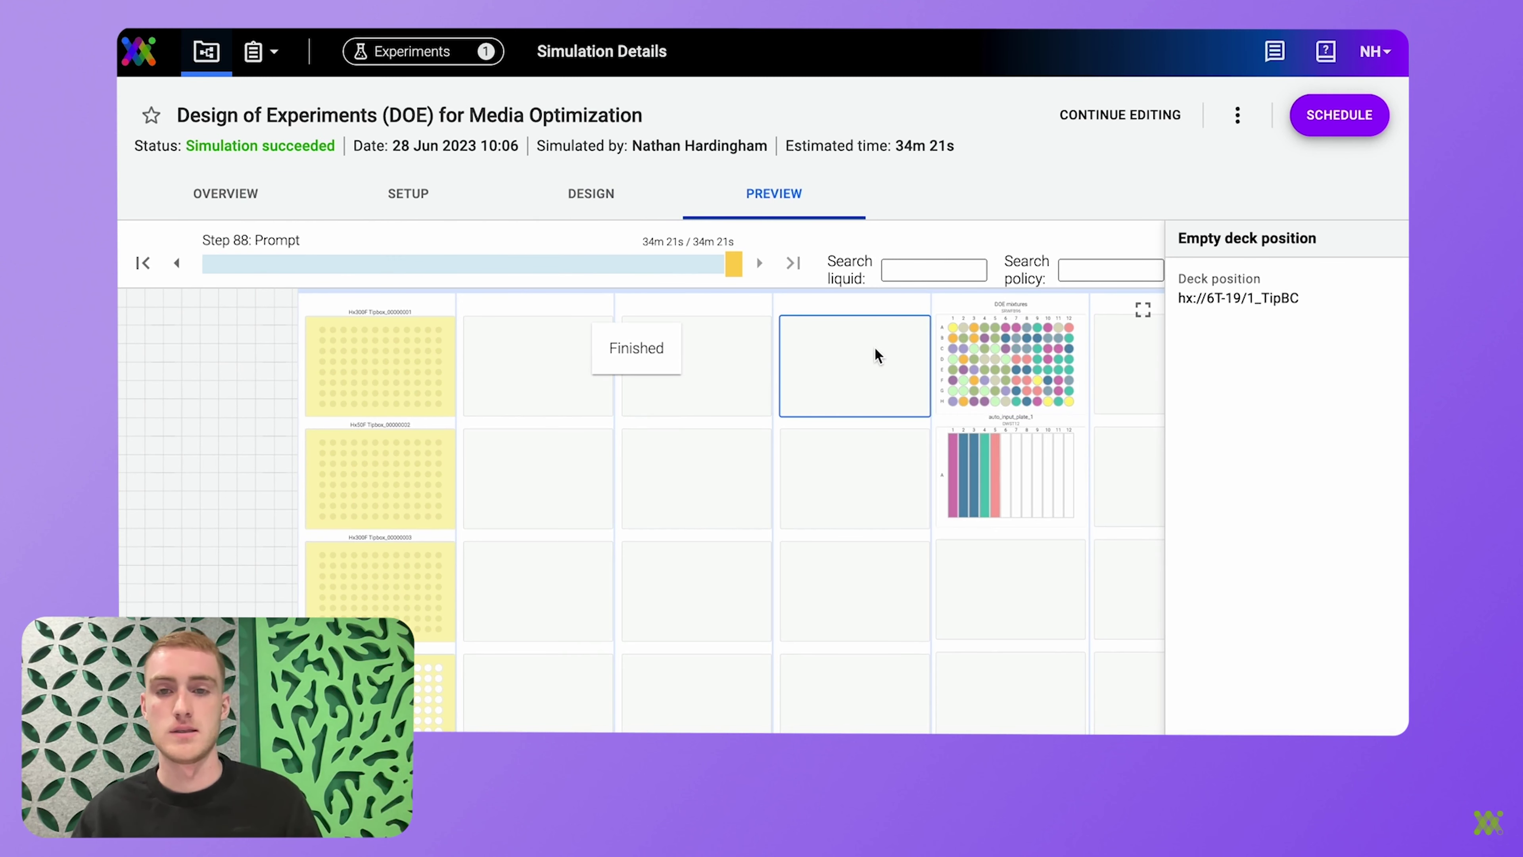
click(1338, 117)
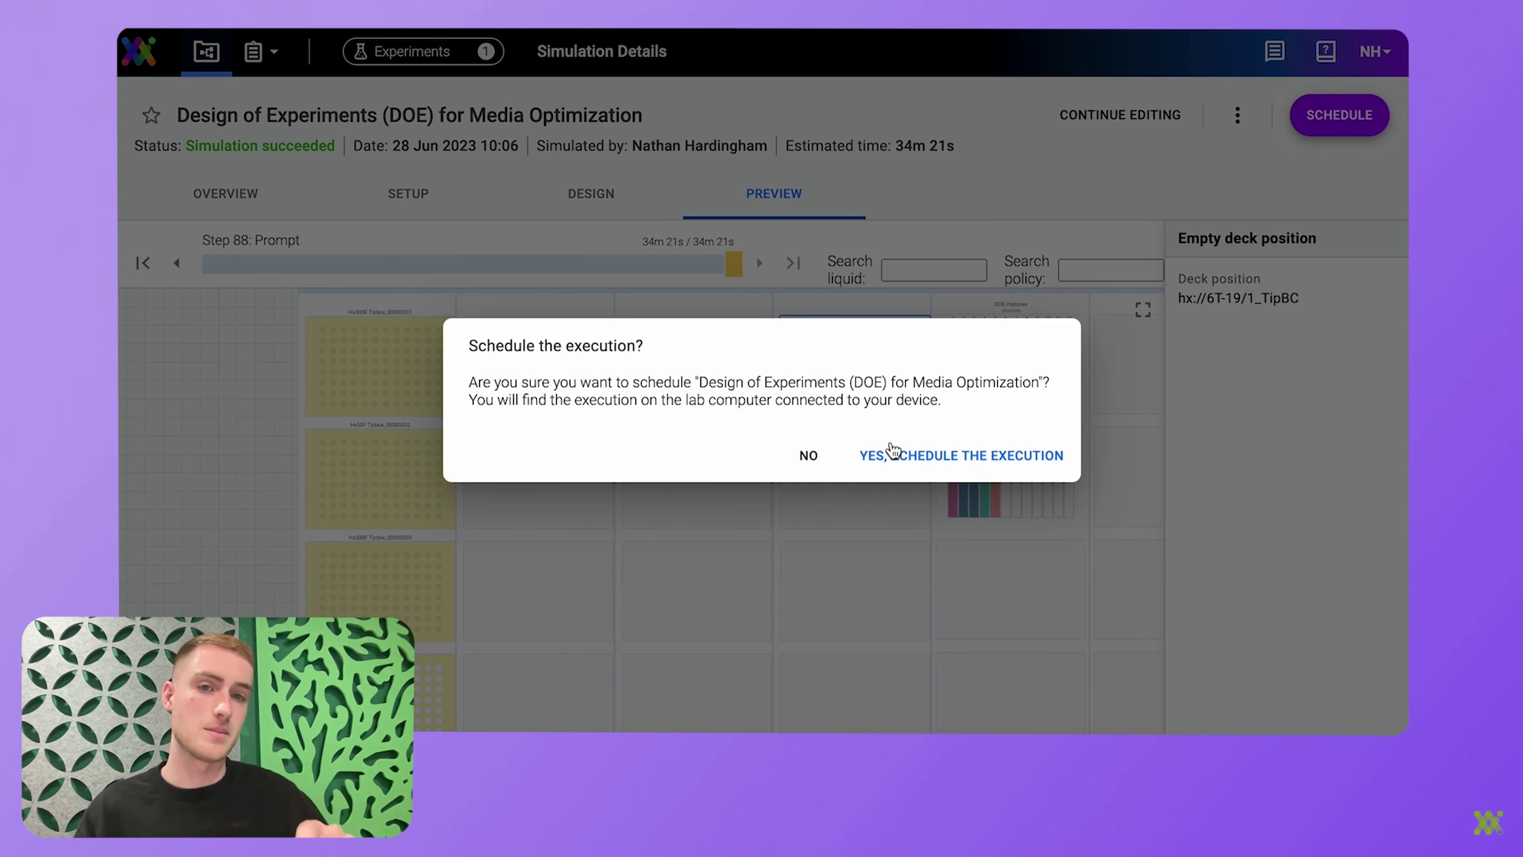
Confirm scheduling, then upload Response Data.csv to the DOE mixtures plate results.
click(872, 459)
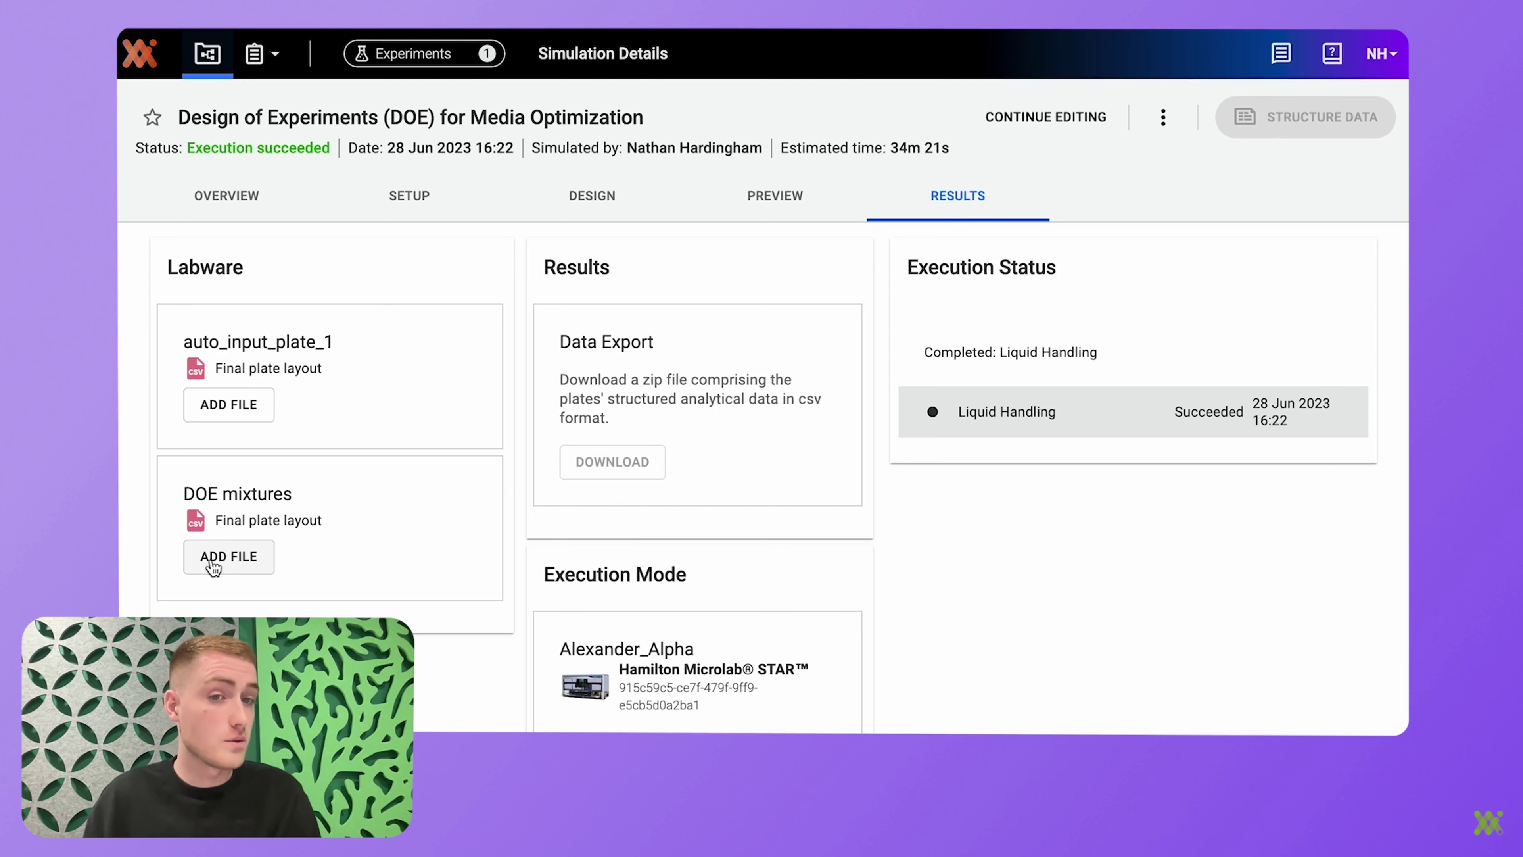
click(211, 565)
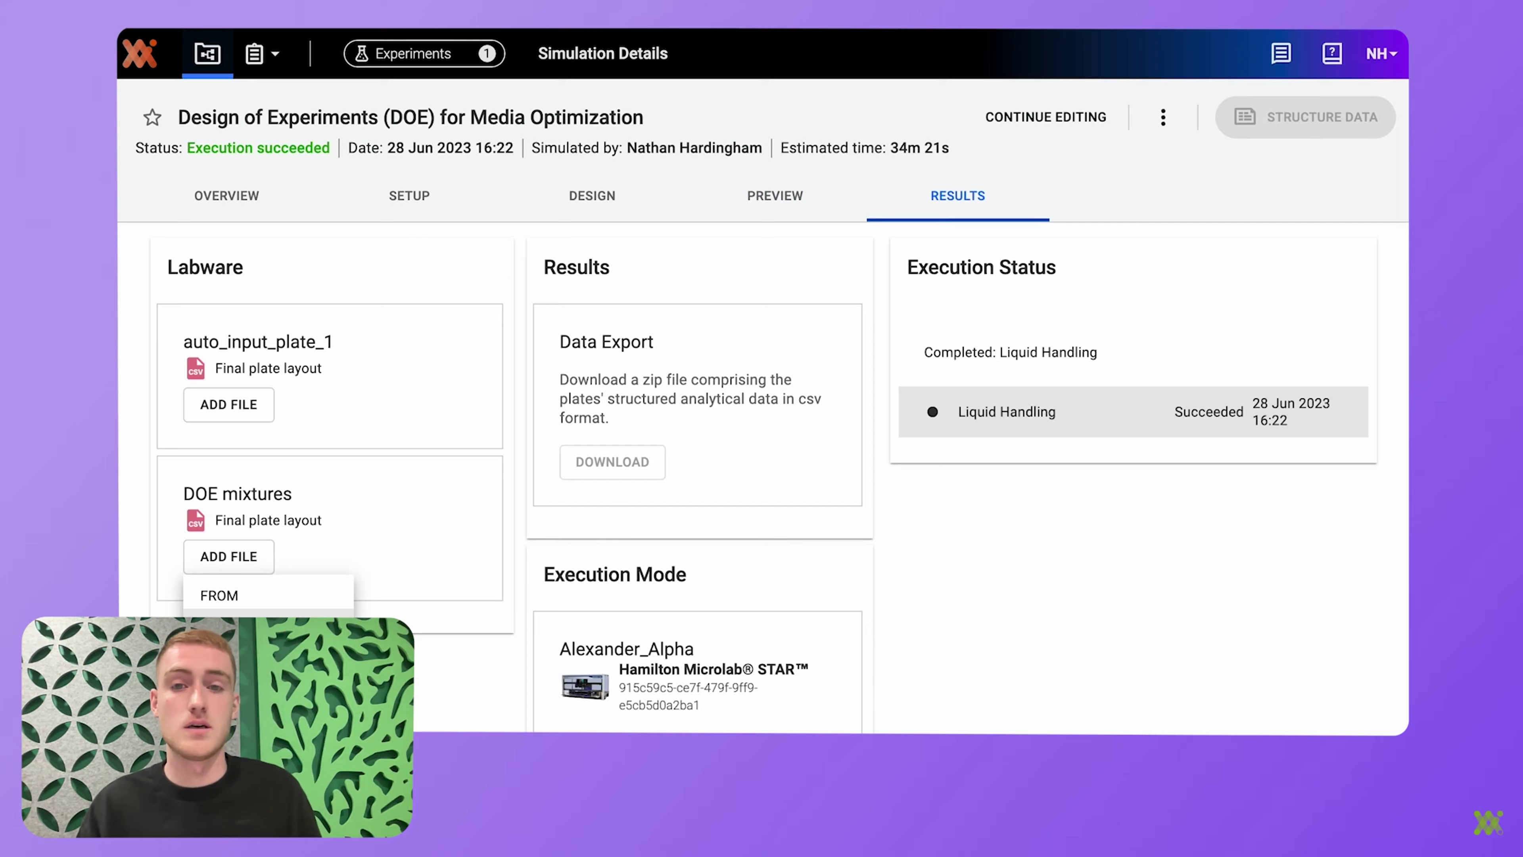
click(240, 630)
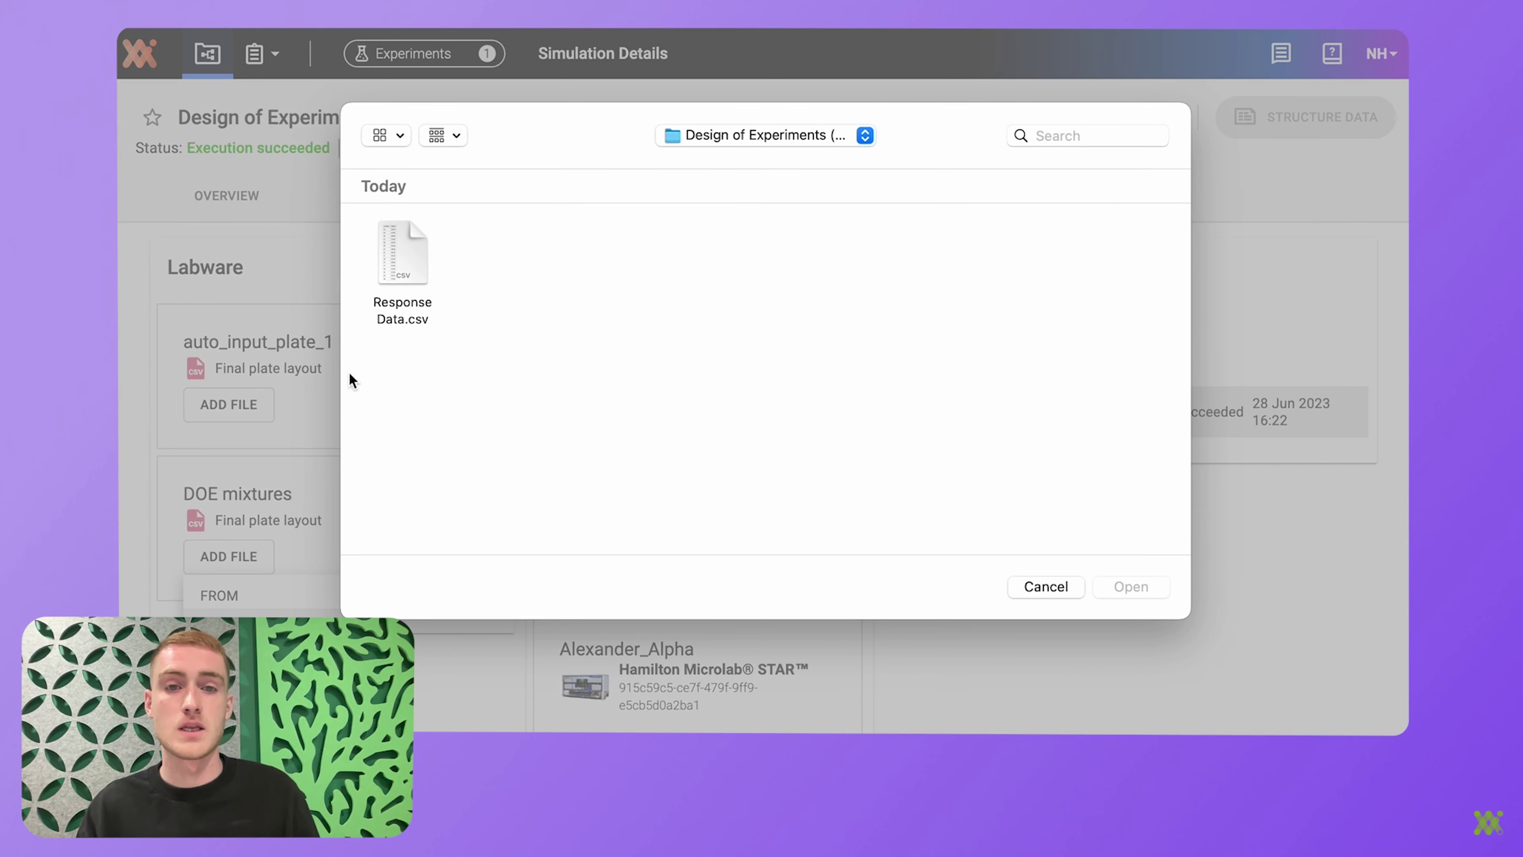
click(390, 309)
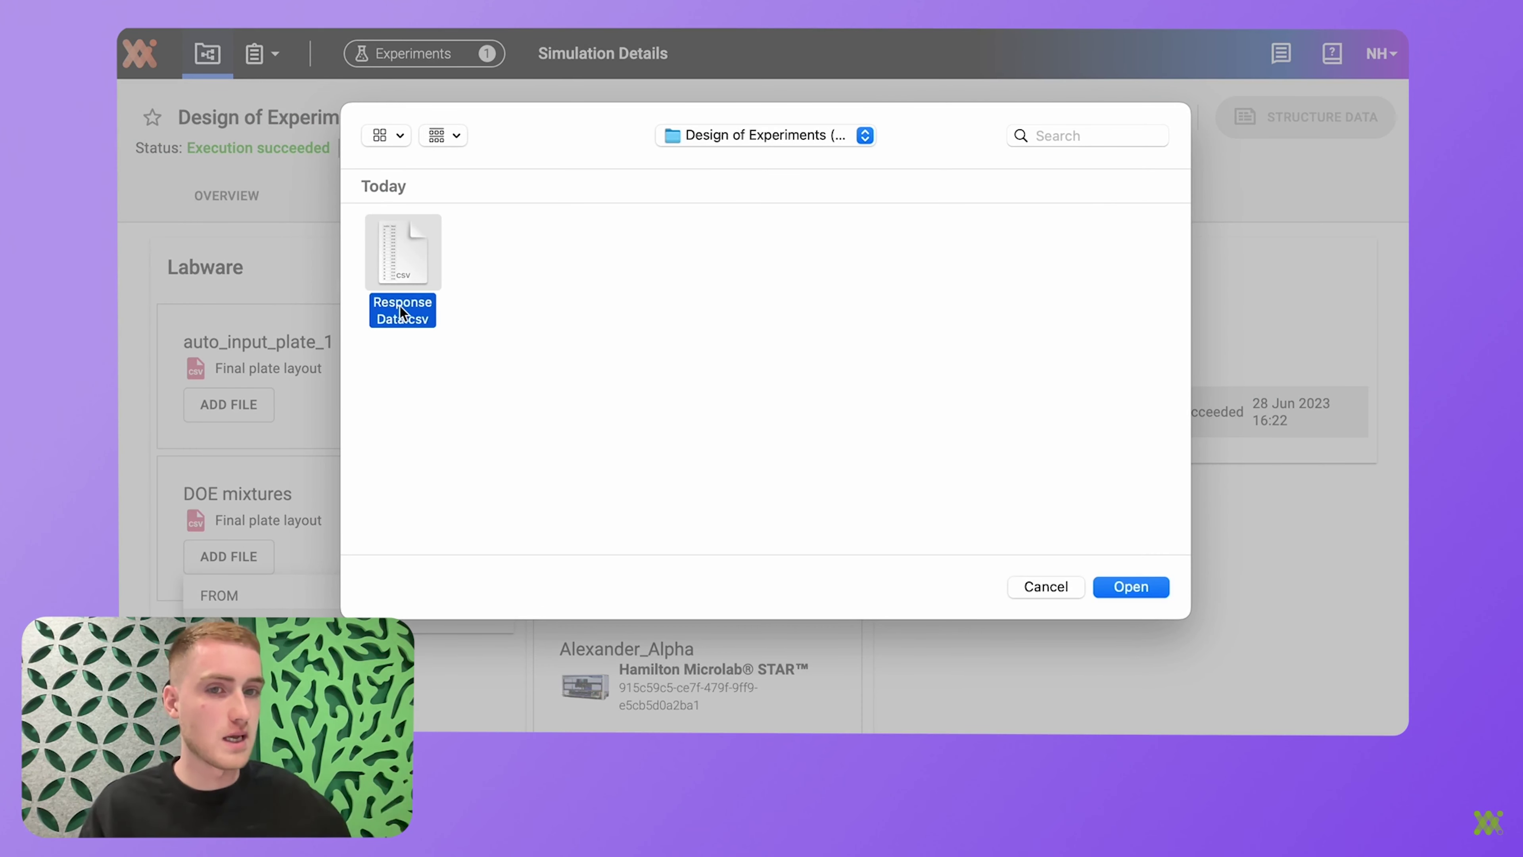
click(1152, 591)
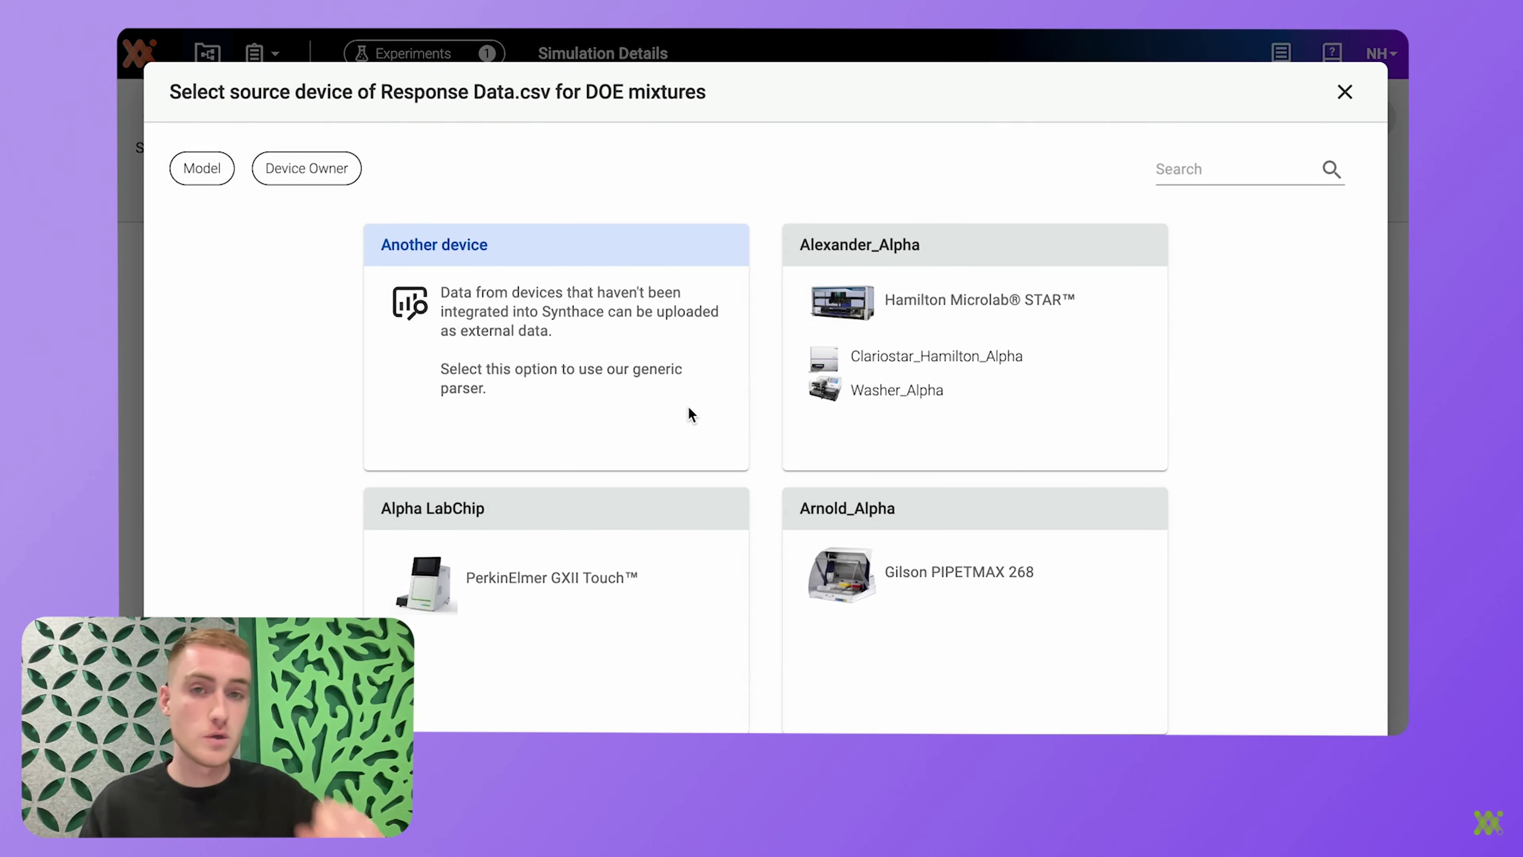
click(688, 410)
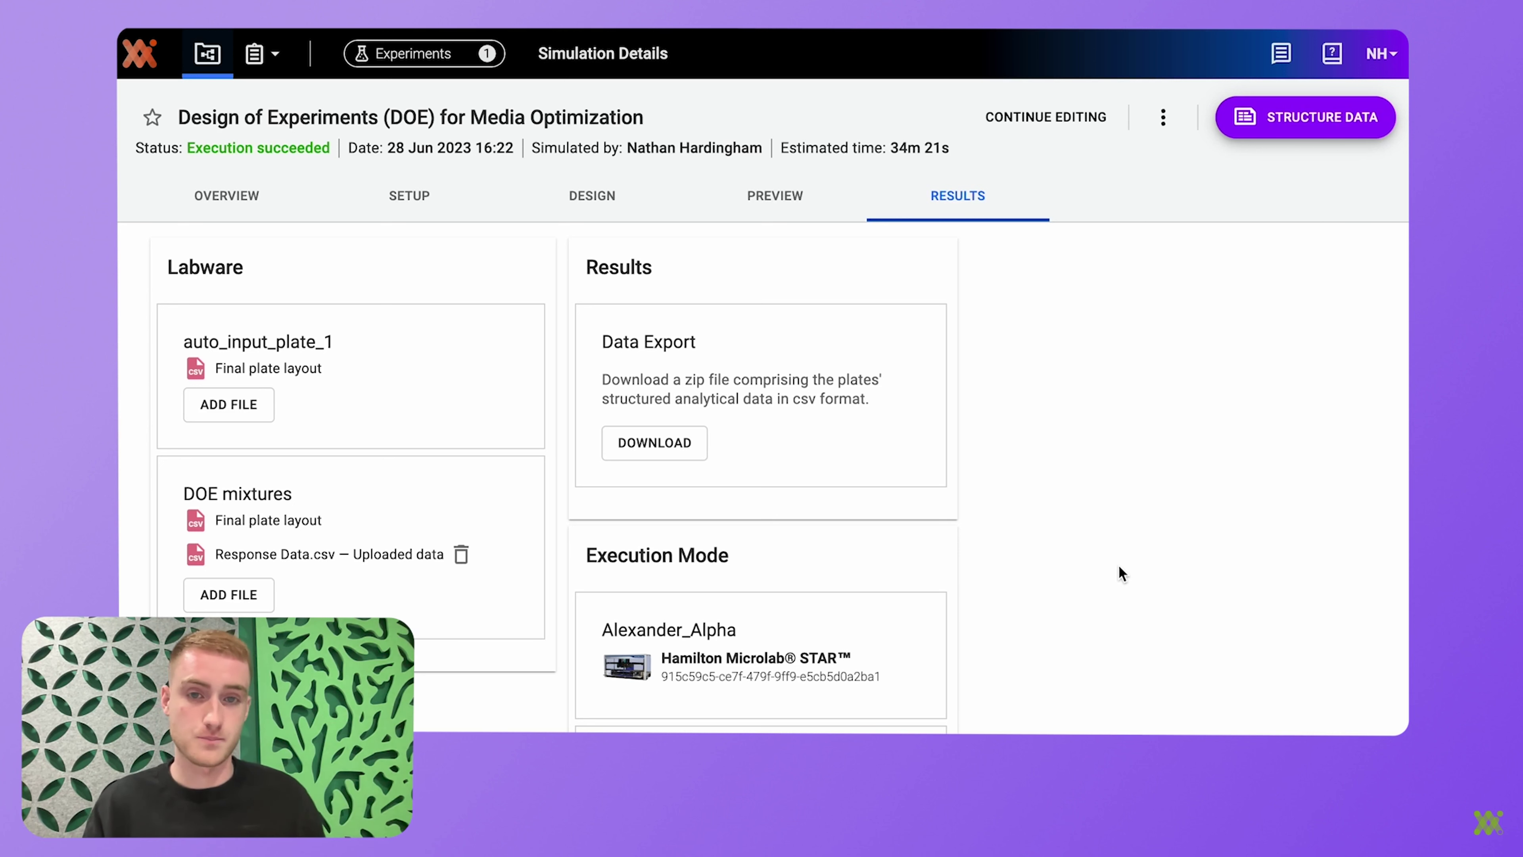
Structure the uploaded response data, preview the response plots and start a new model.
click(1244, 118)
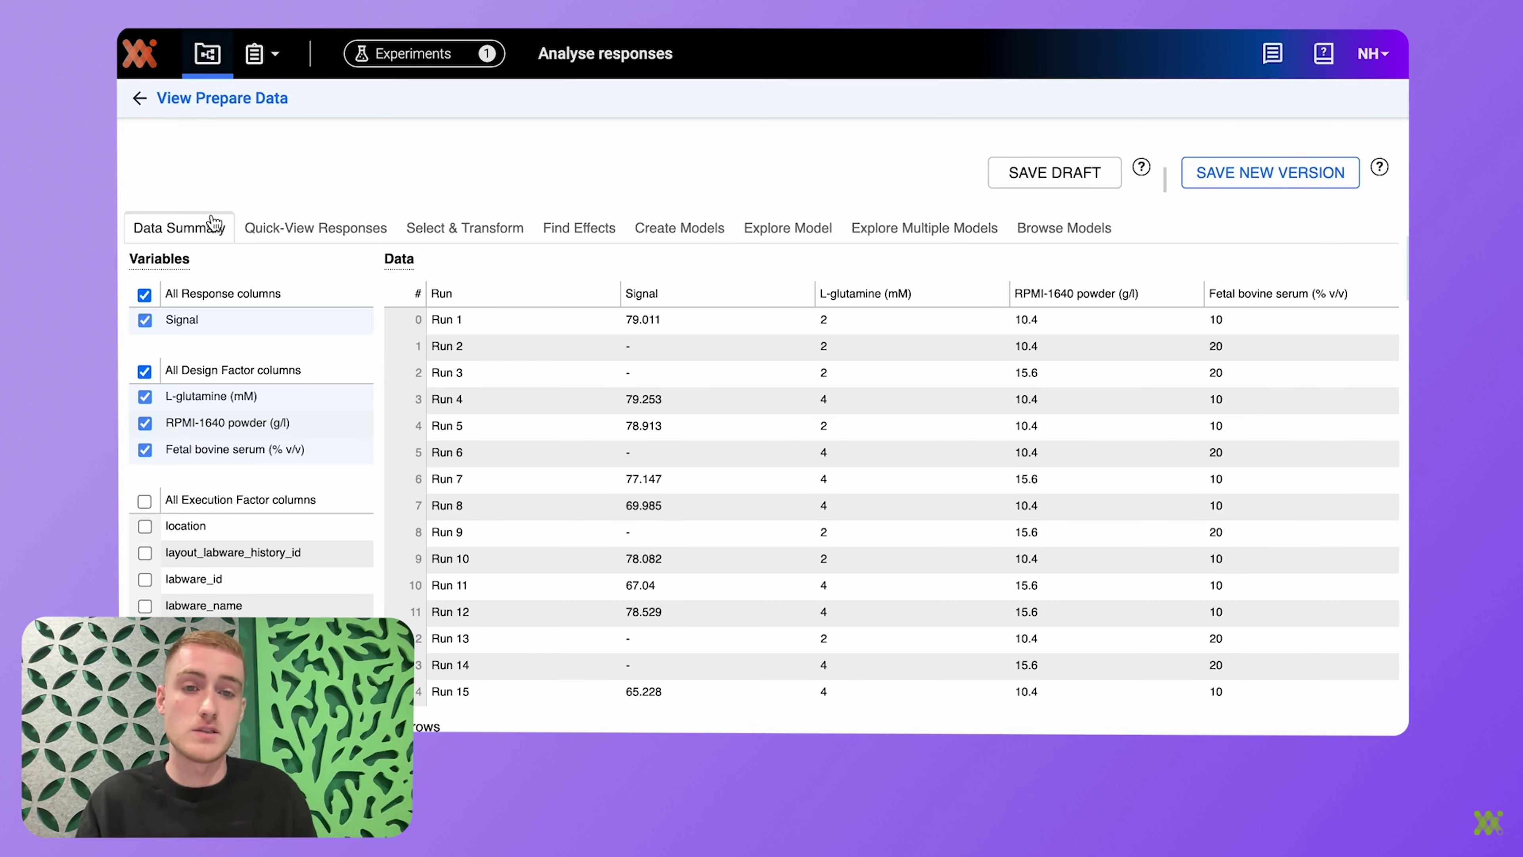
click(294, 228)
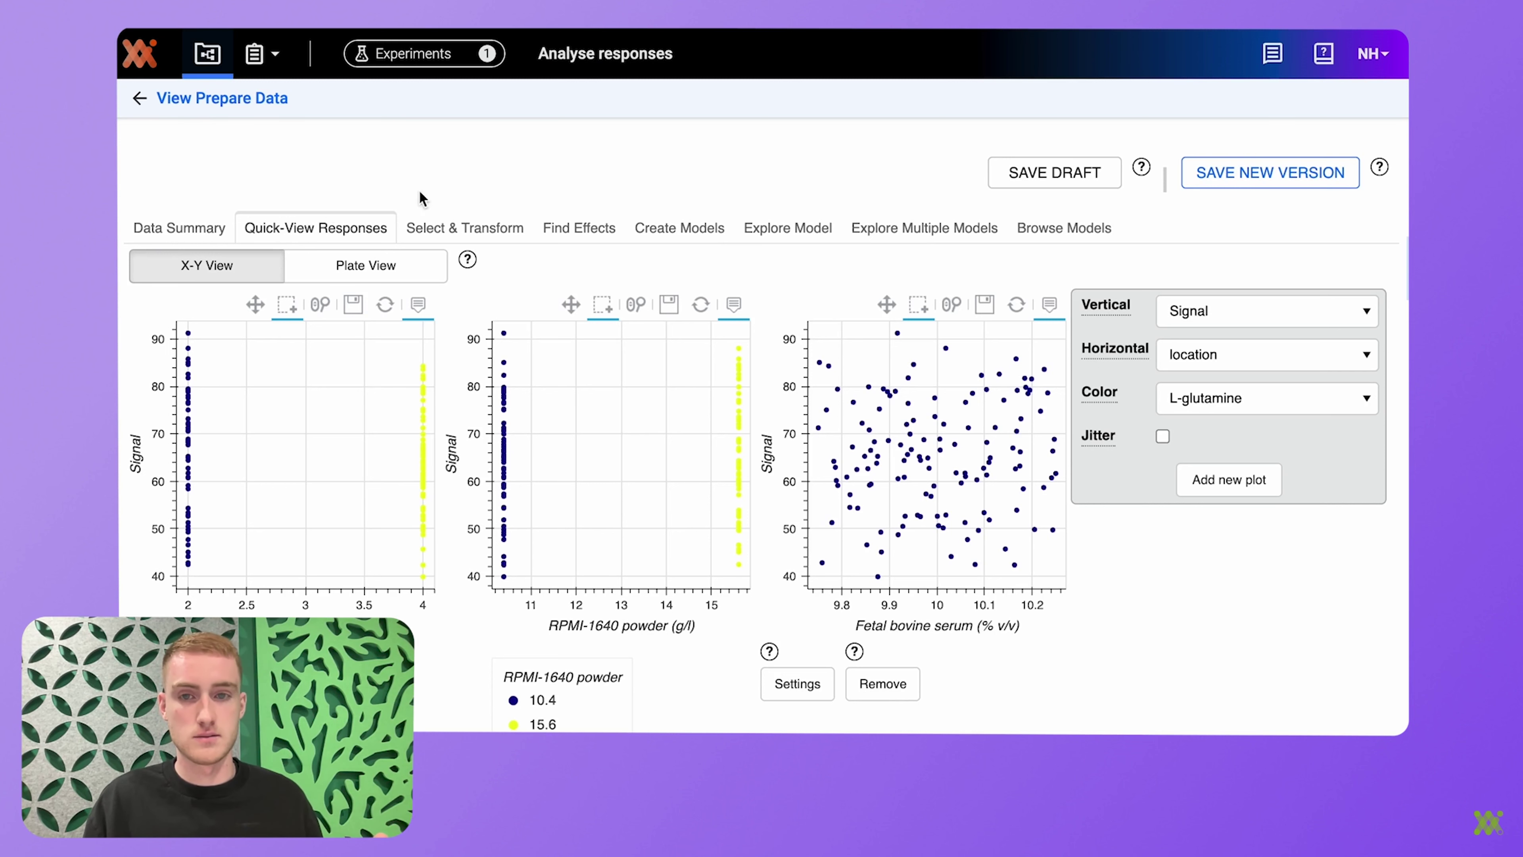
click(670, 227)
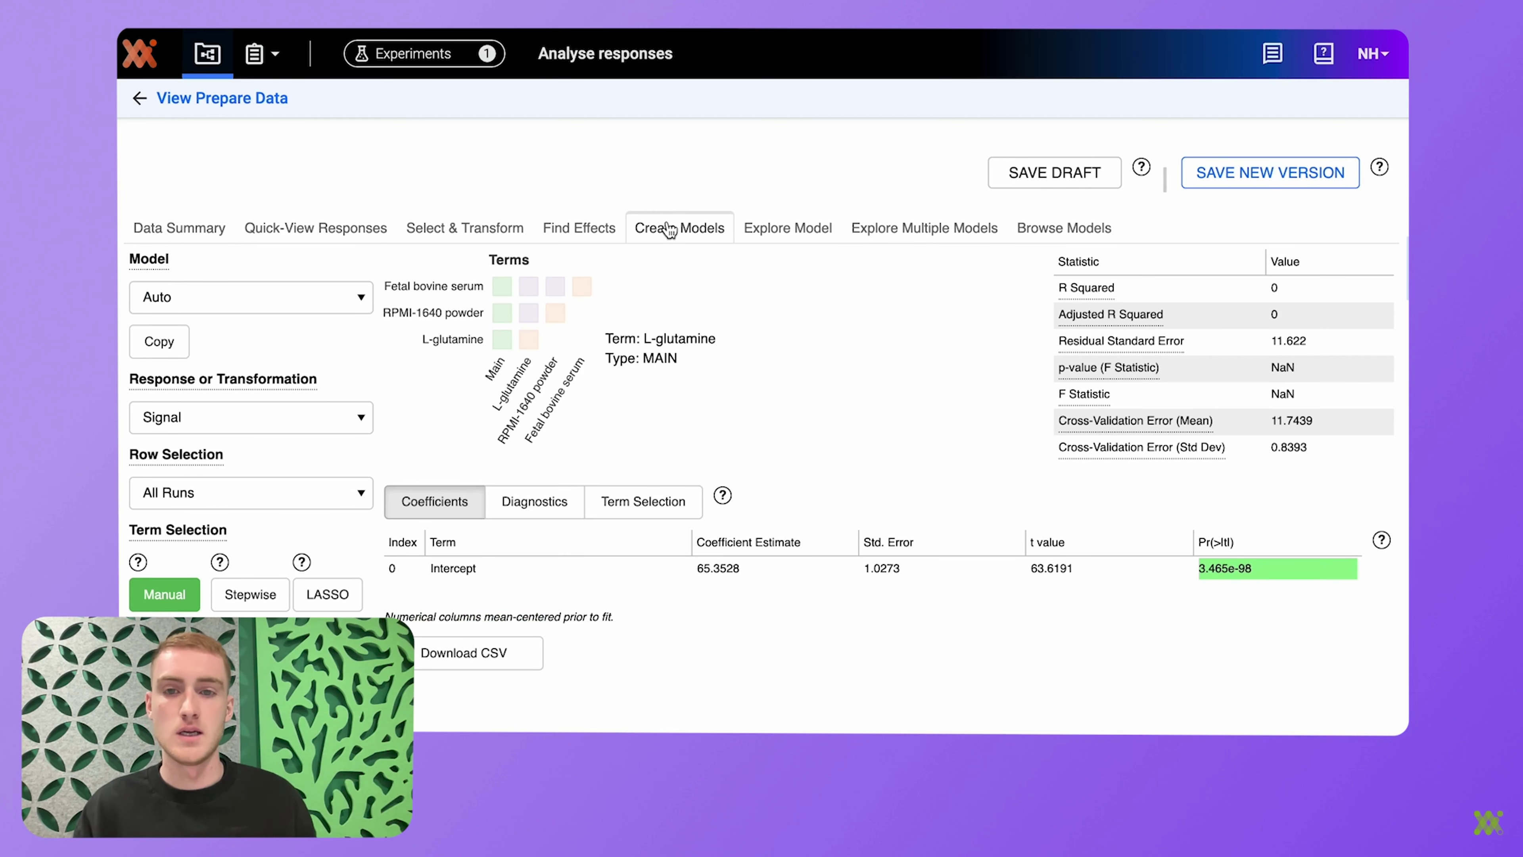
Add all main, interaction and quadratic terms for L-glutamine, RPMI-1640 and serum, then view the profiler.
click(529, 339)
click(503, 339)
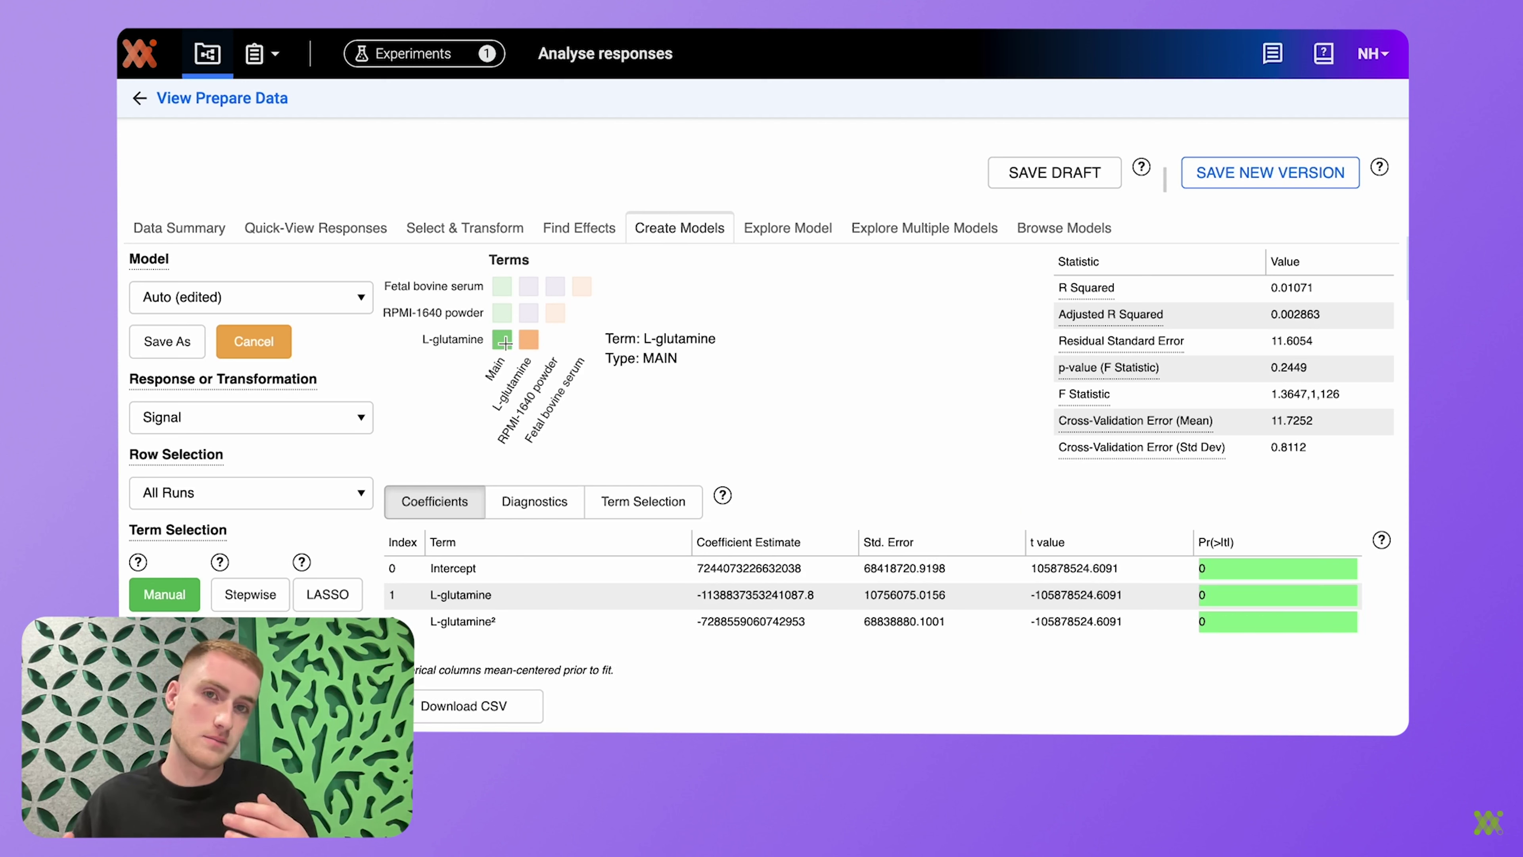
click(503, 312)
click(529, 312)
click(555, 313)
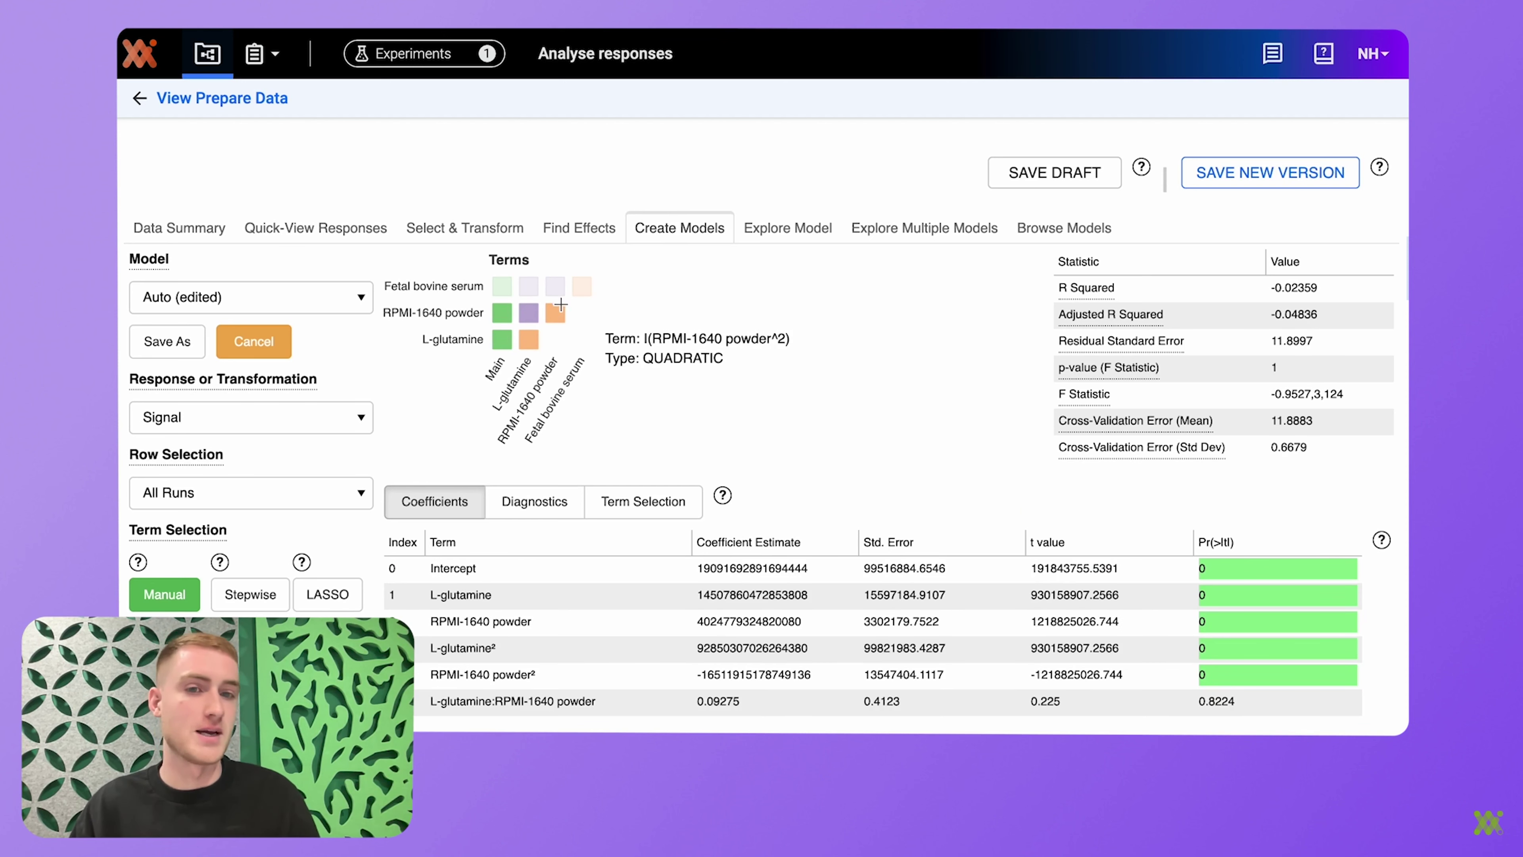
click(582, 286)
click(555, 287)
click(521, 287)
click(502, 286)
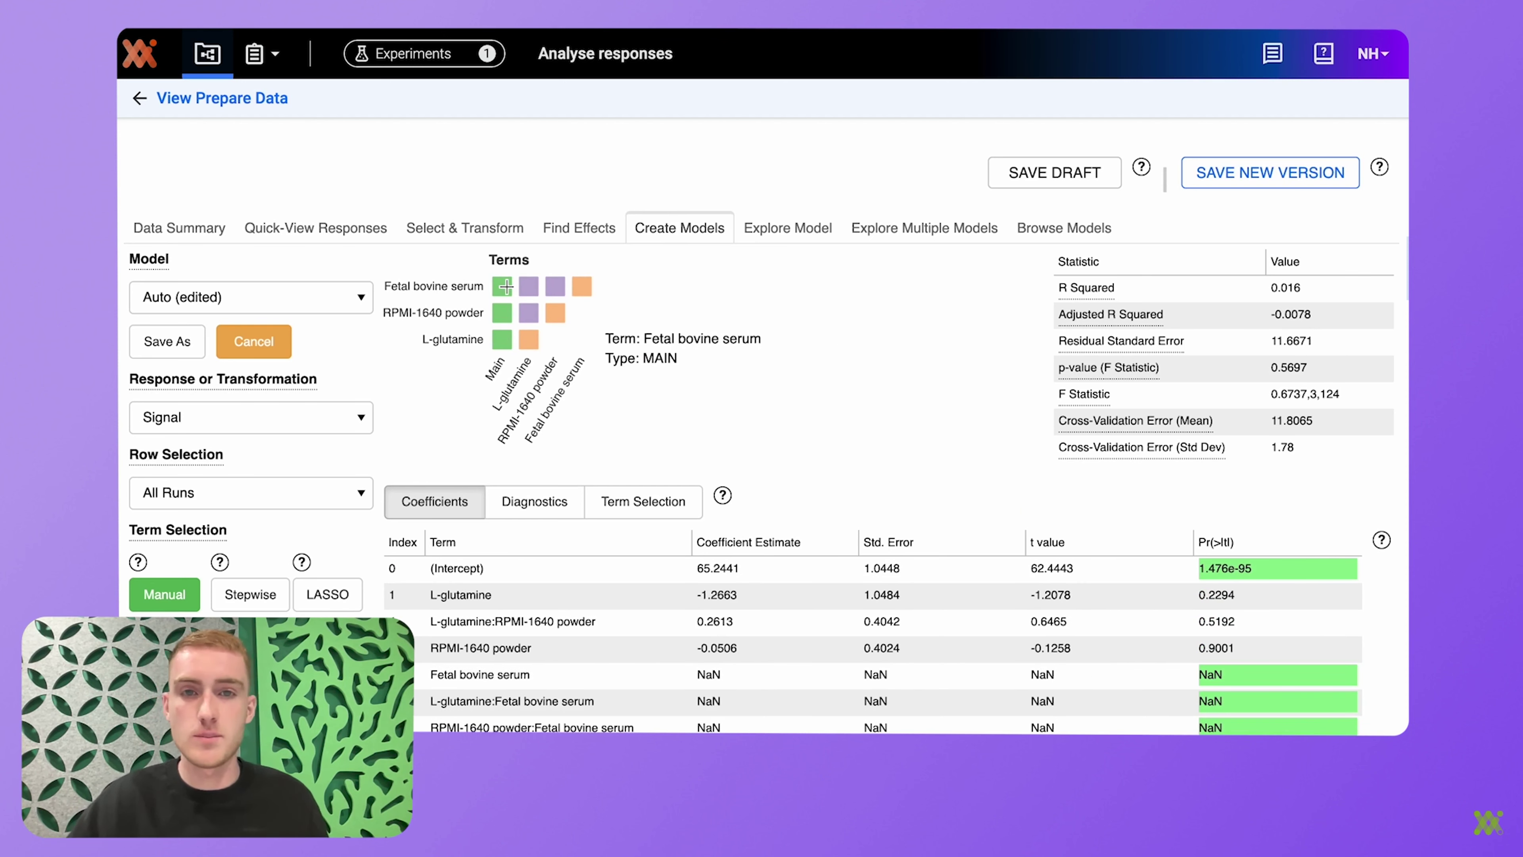
click(776, 228)
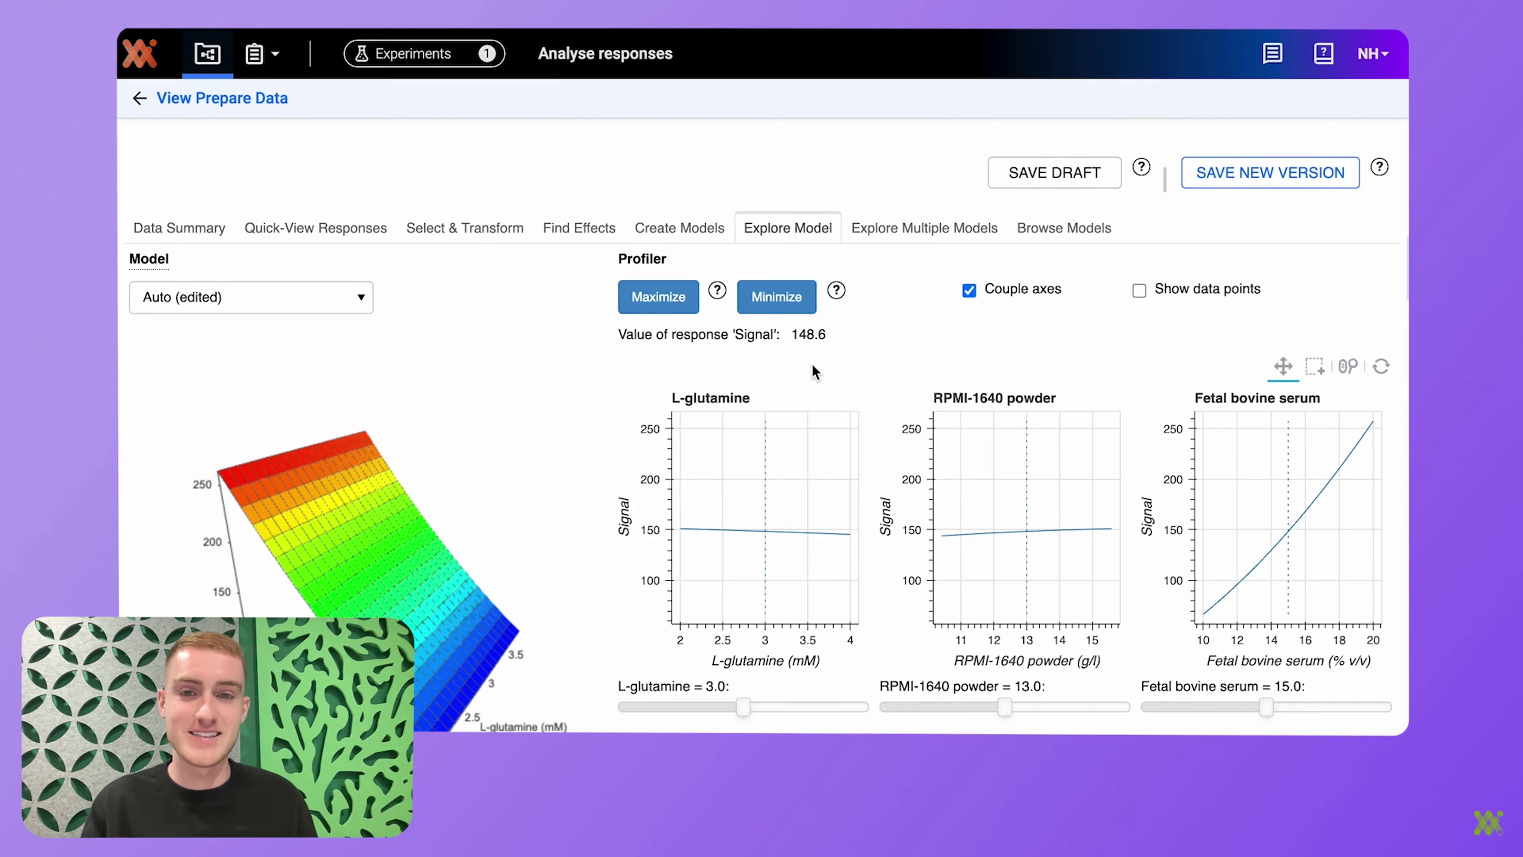
scroll(811, 362, down, 3)
mouse_move(431, 618)
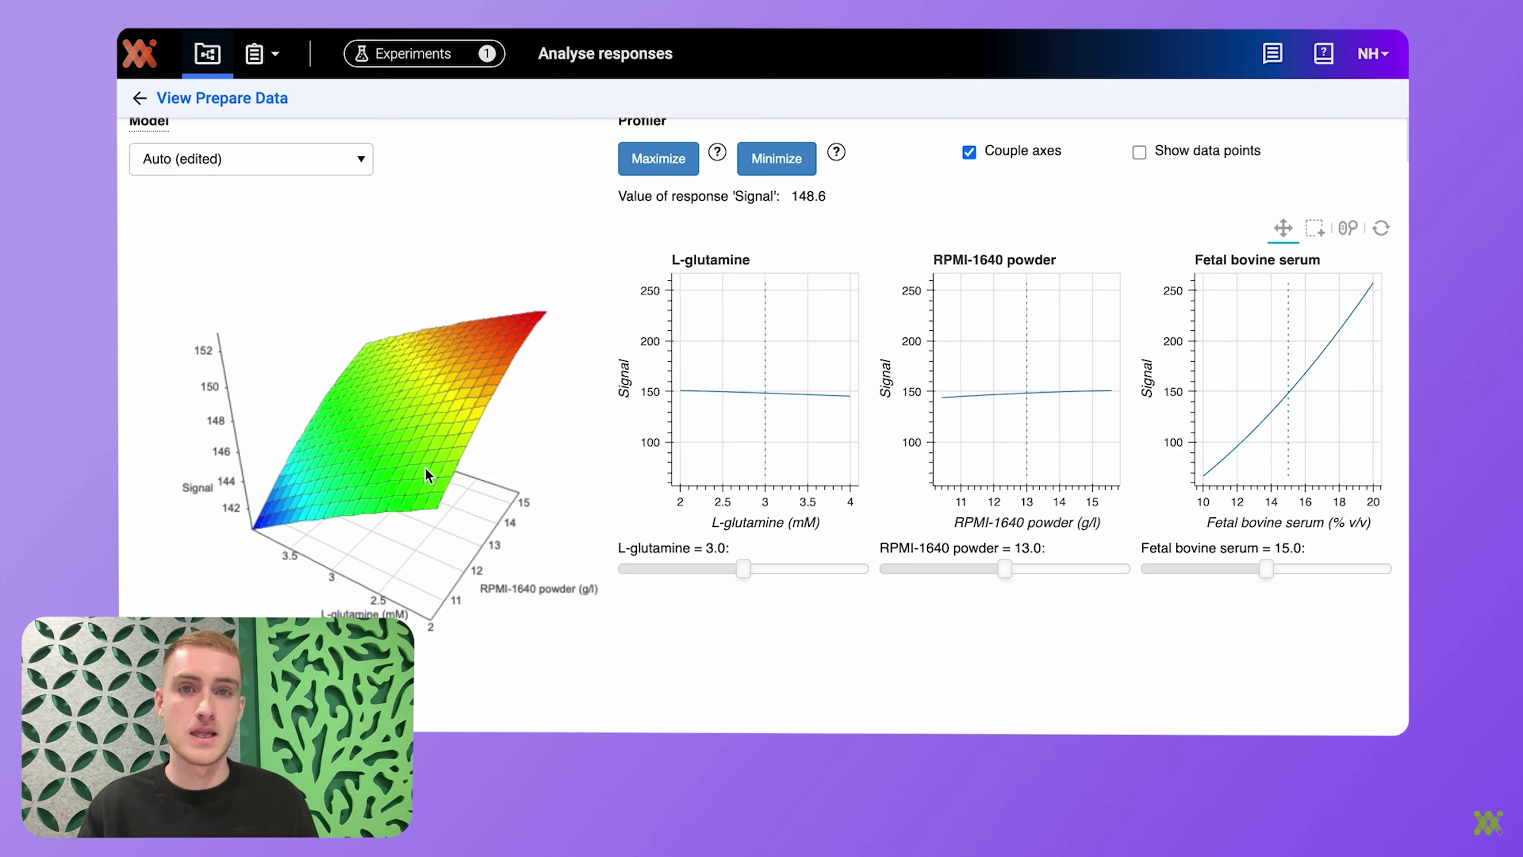
drag(429, 476, 340, 456)
scroll(727, 334, up, 3)
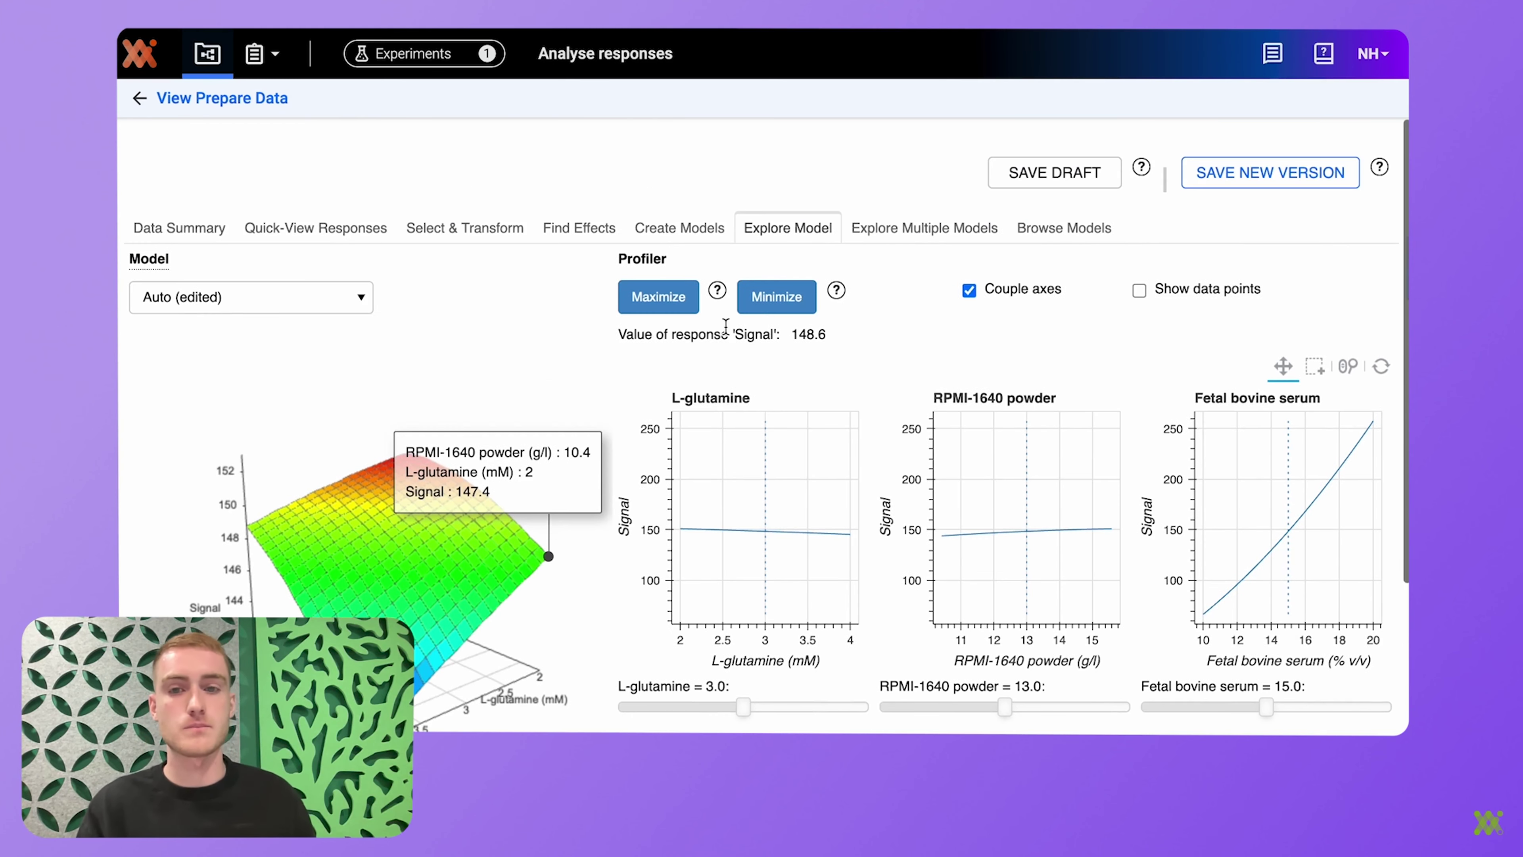